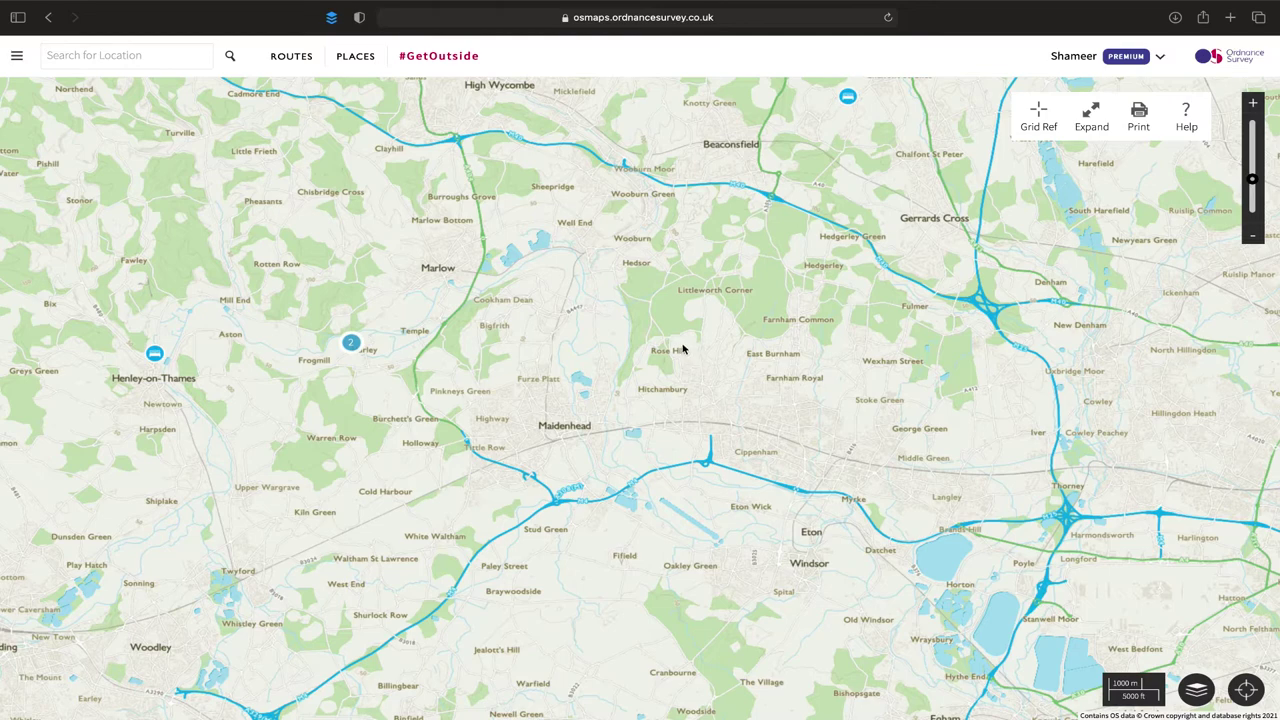
Search for 'Ruislip Common' and centre the map there with a dropped pin.
{"action": "left_click", "coordinate": [133, 56]}
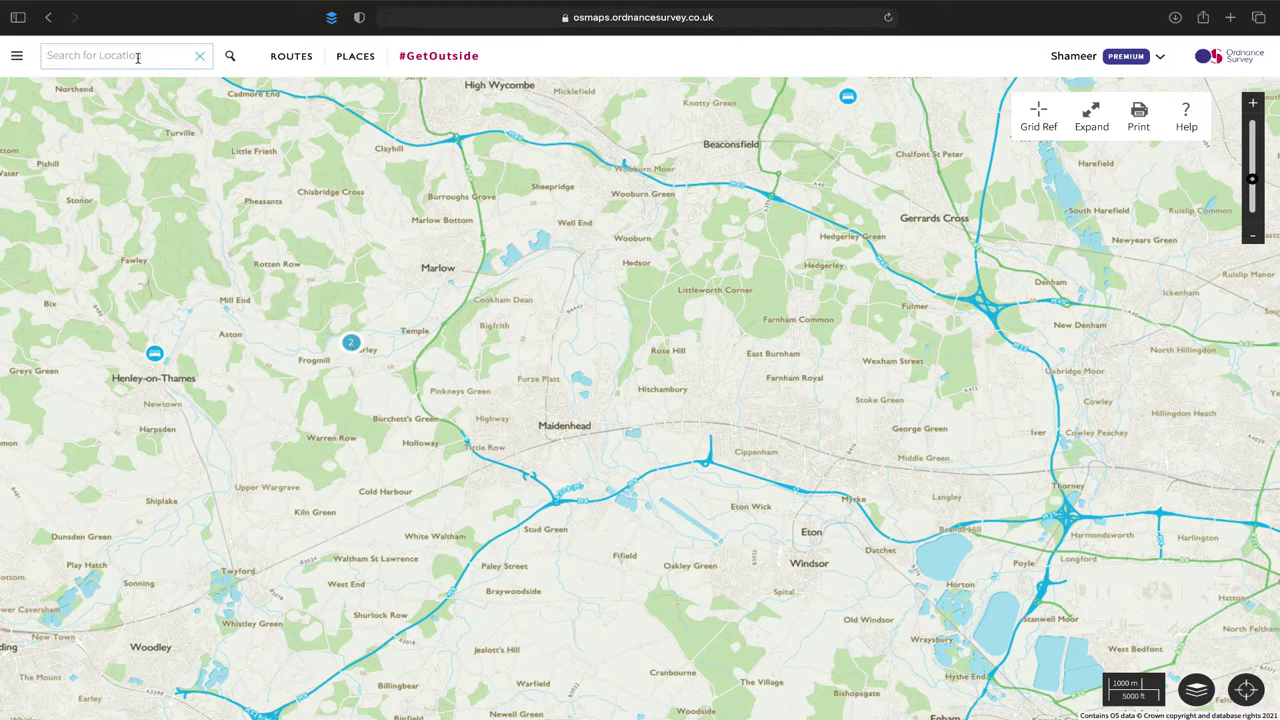
{"action": "type", "text": "Ruislip Common"}
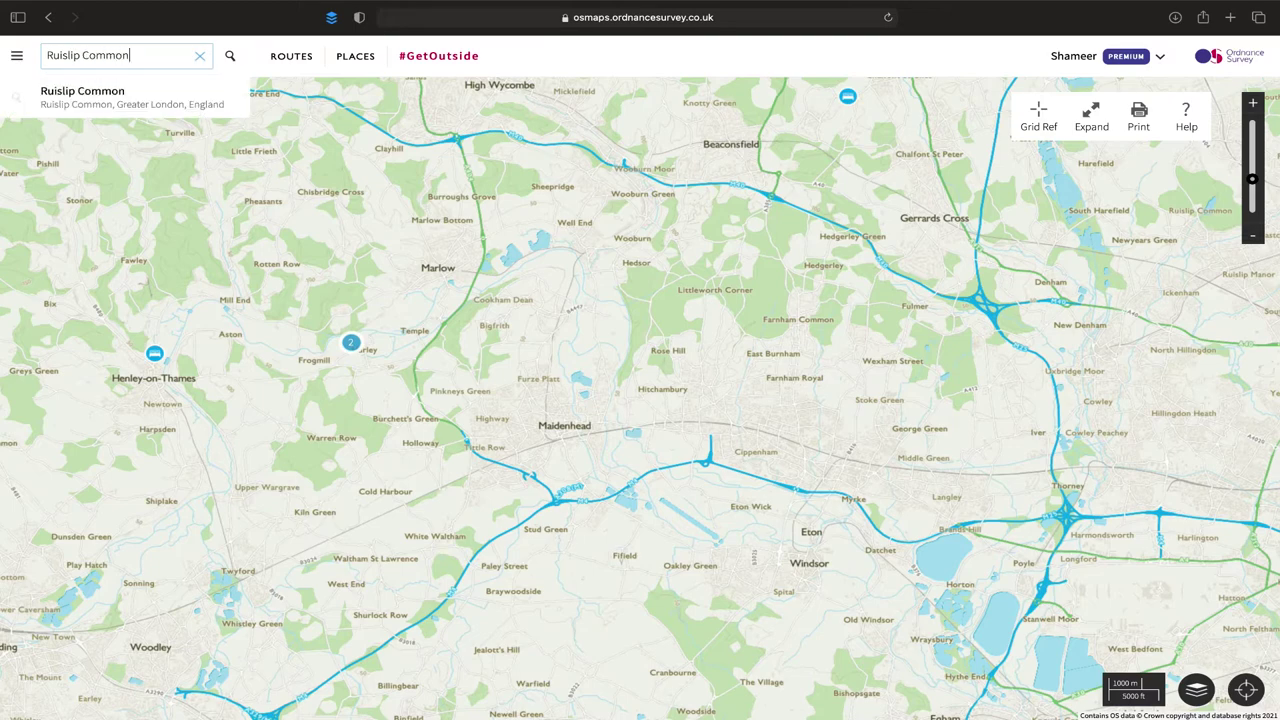
{"action": "left_click", "coordinate": [92, 95]}
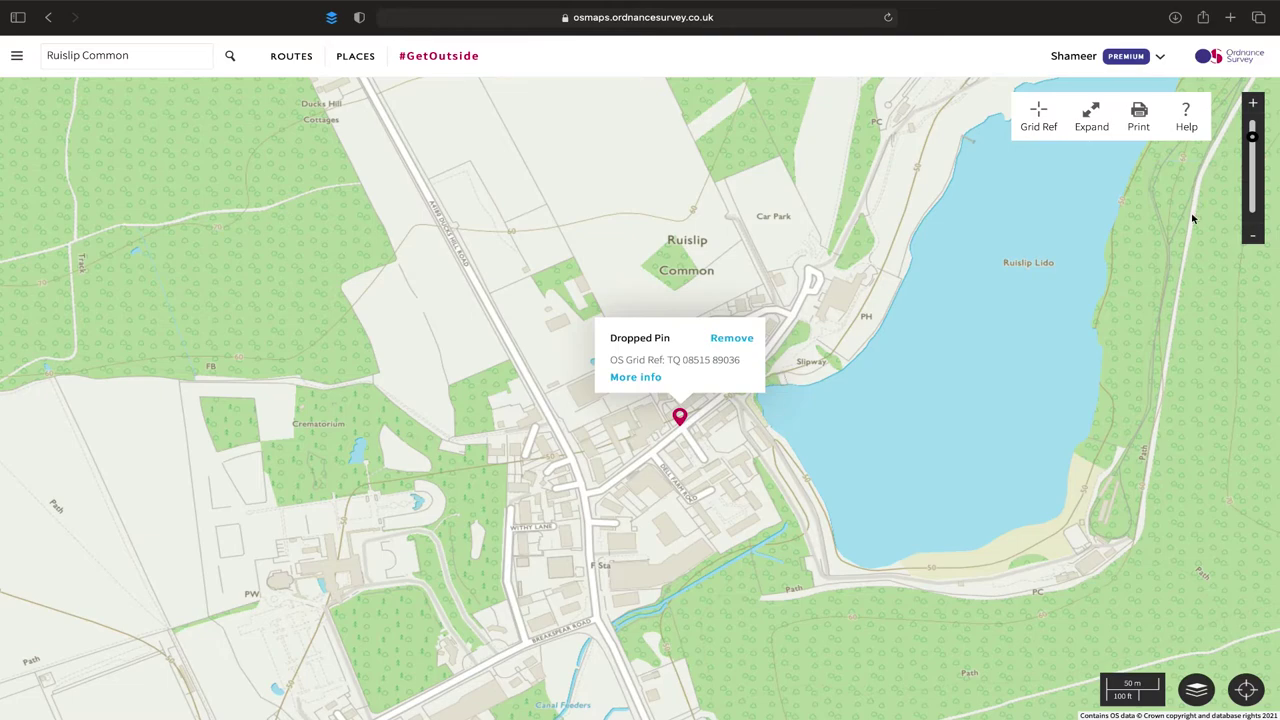
Zoom out and pan to frame Ruislip Common's woods and Ruislip Lido, then show the map styles.
{"action": "left_click", "coordinate": [1254, 238]}
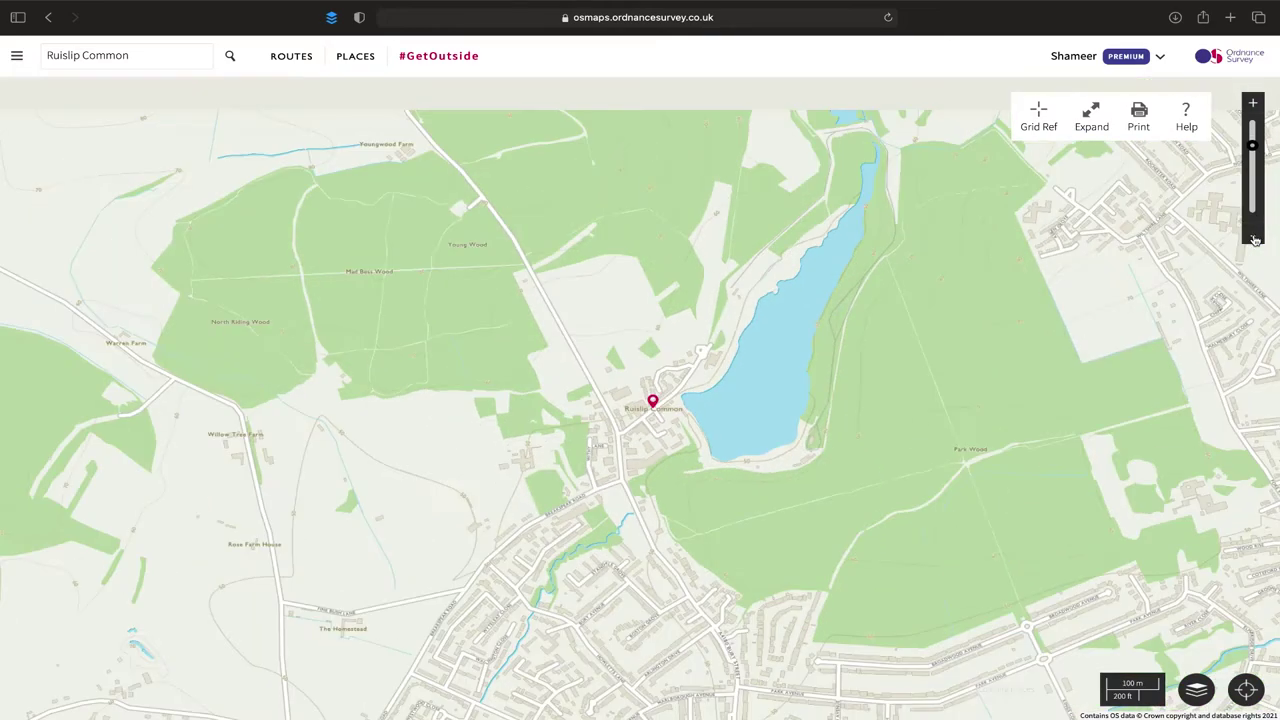
{"action": "left_click", "coordinate": [1254, 238]}
{"action": "left_click_drag", "start_coordinate": [877, 309], "coordinate": [951, 374]}
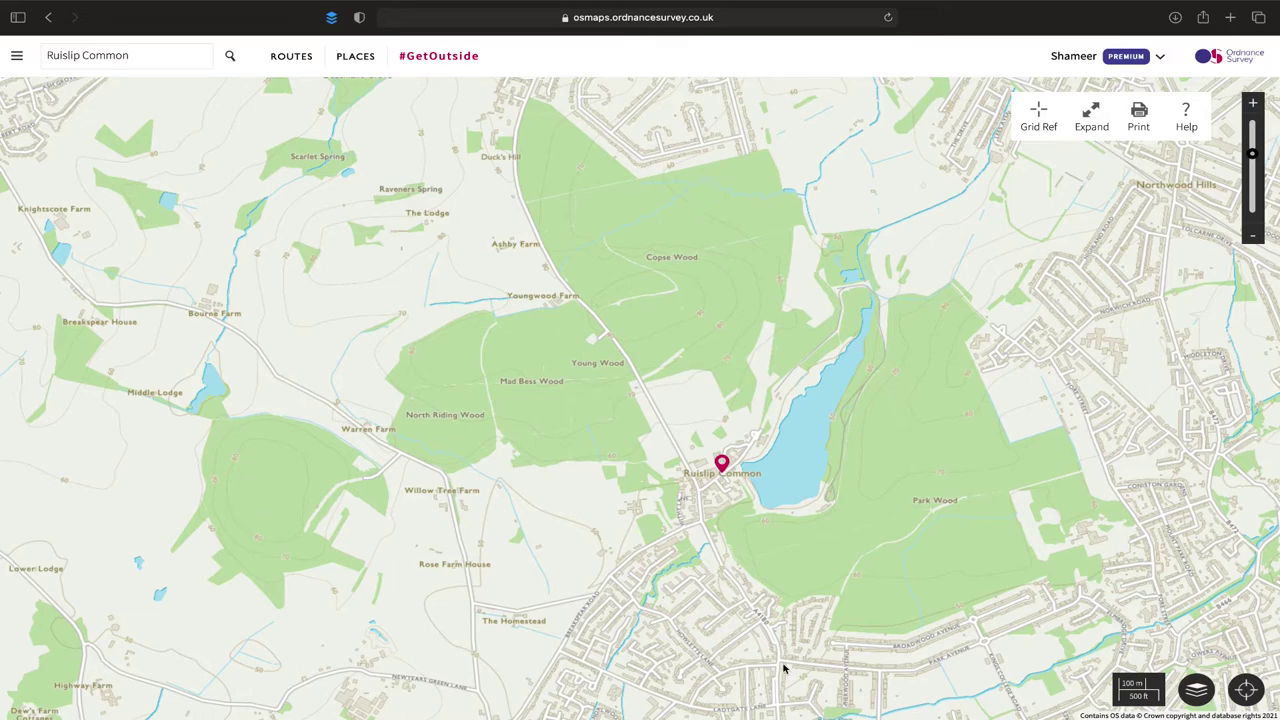
{"action": "left_click_drag", "start_coordinate": [752, 413], "coordinate": [772, 428]}
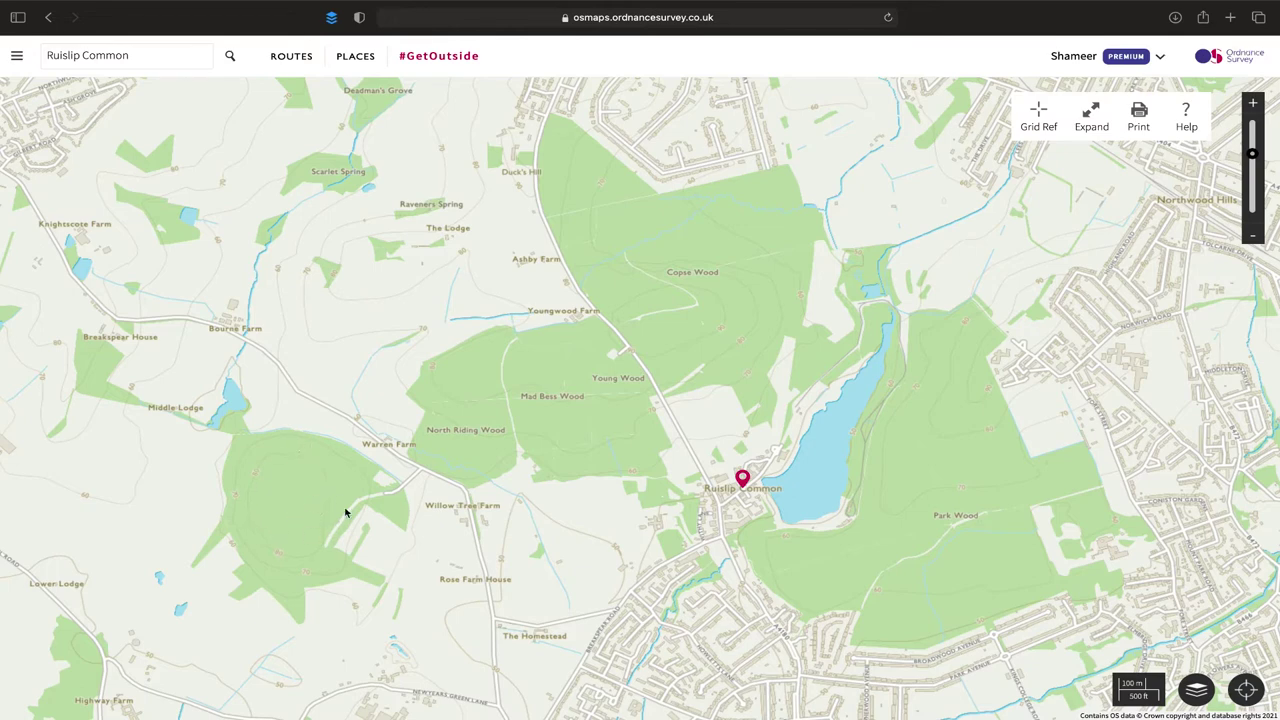
{"action": "left_click_drag", "start_coordinate": [306, 513], "coordinate": [403, 486]}
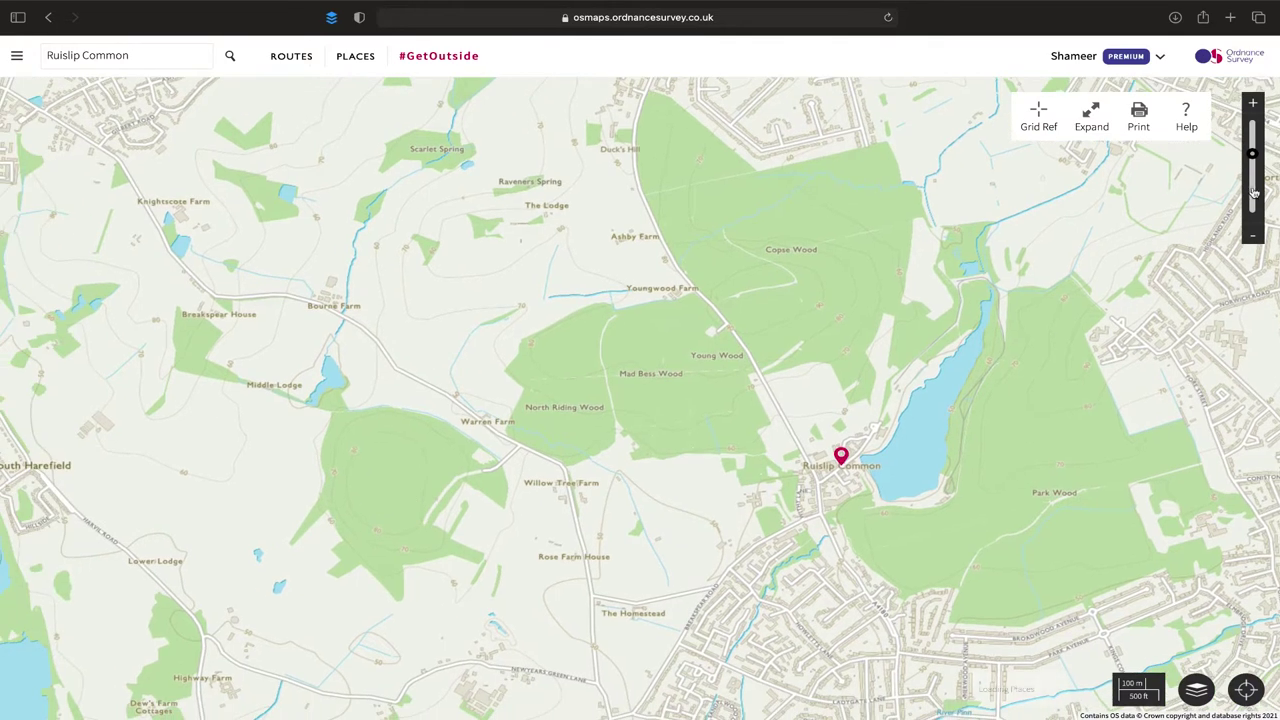
{"action": "left_click", "coordinate": [1254, 105]}
{"action": "left_click_drag", "start_coordinate": [909, 386], "coordinate": [911, 320]}
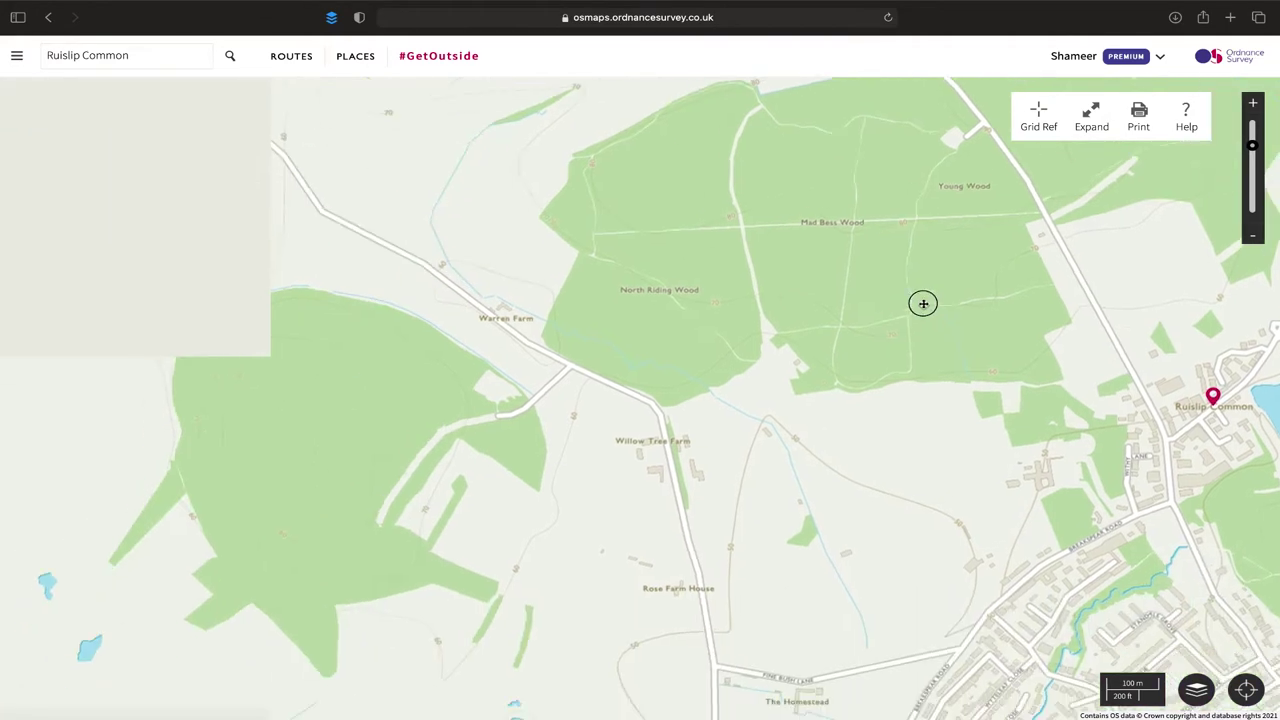
{"action": "left_click", "coordinate": [1252, 237]}
{"action": "left_click_drag", "start_coordinate": [941, 322], "coordinate": [675, 512]}
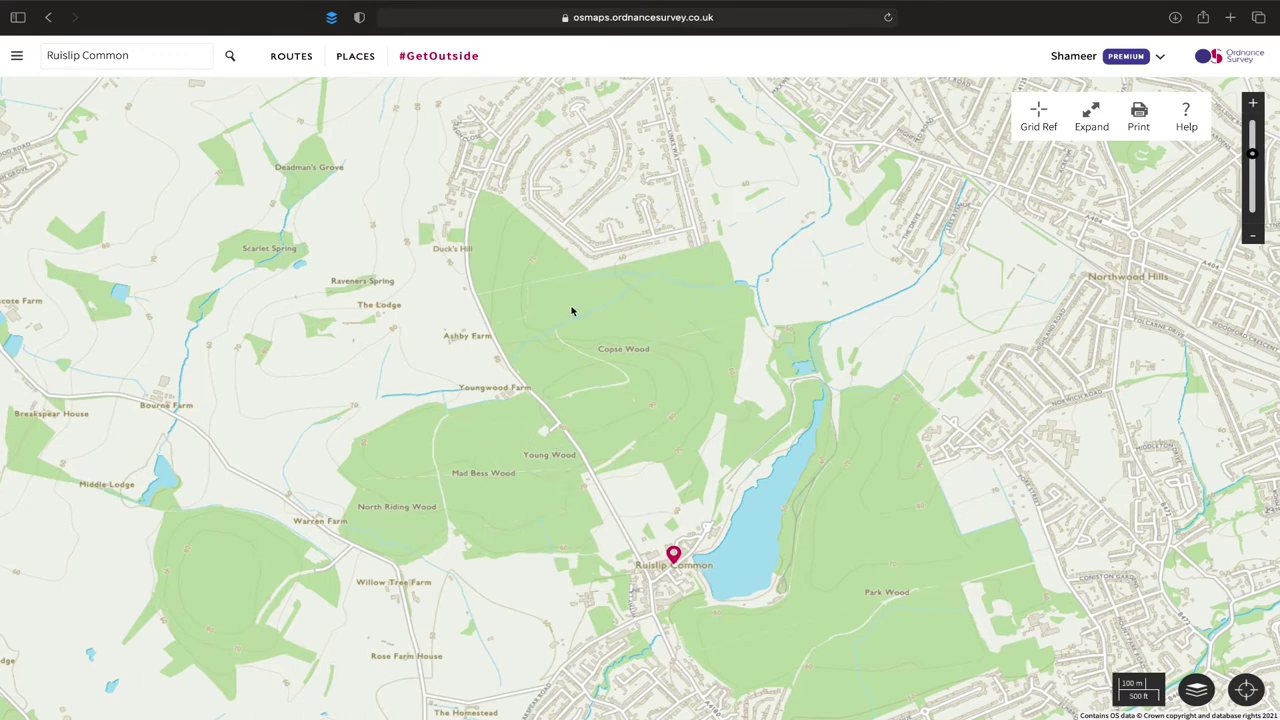
{"action": "mouse_move", "coordinate": [898, 500]}
{"action": "left_mouse_down"}
{"action": "mouse_move", "coordinate": [948, 383]}
{"action": "mouse_move", "coordinate": [948, 431]}
{"action": "left_mouse_up"}
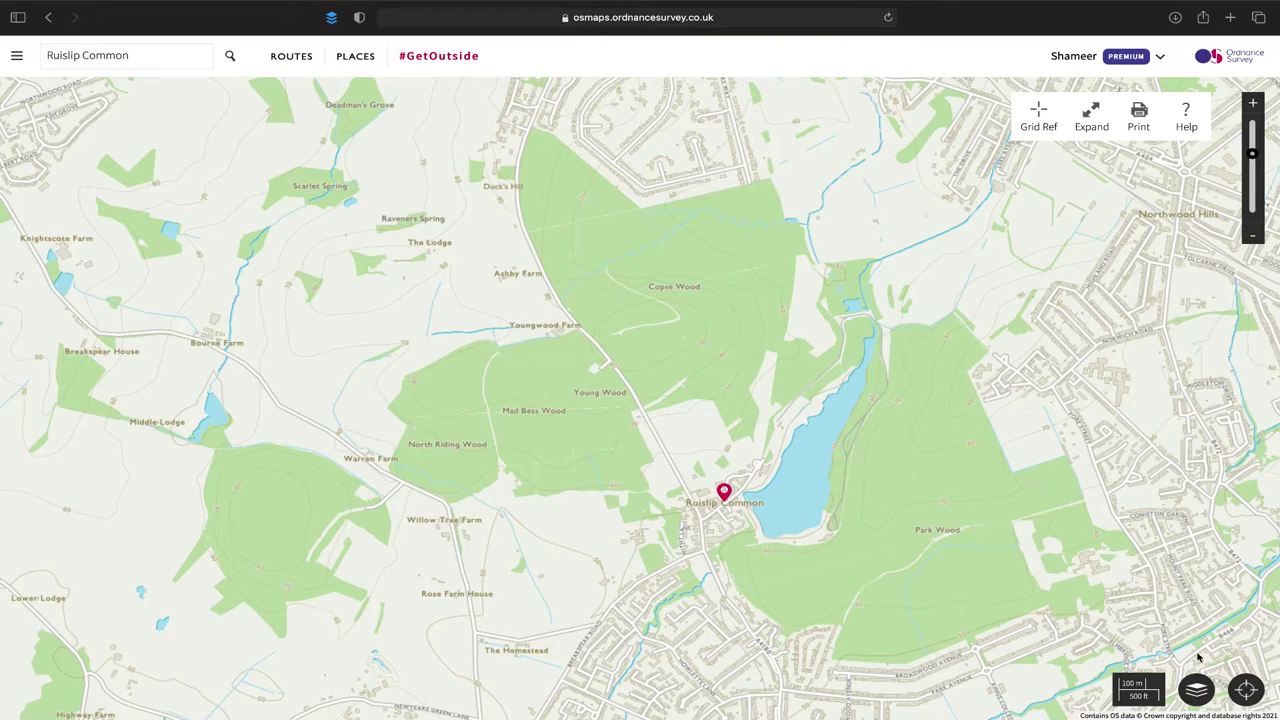
{"action": "left_click", "coordinate": [1198, 690]}
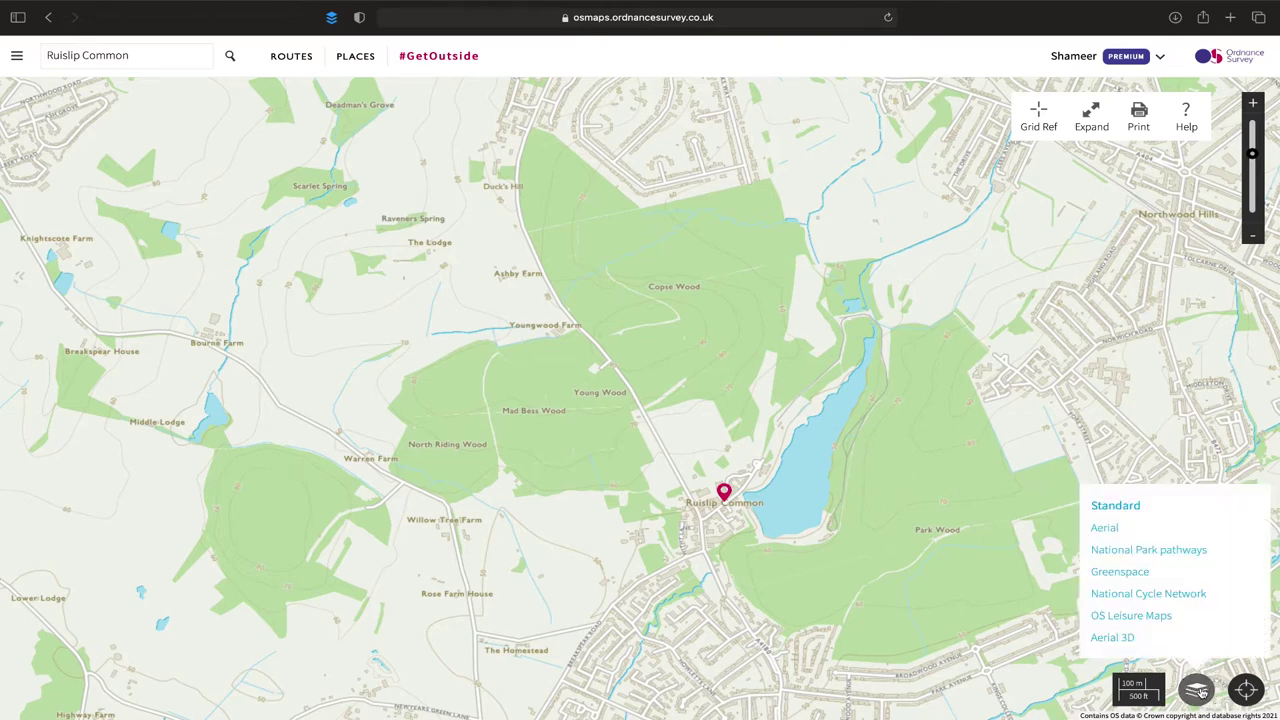
Switch the map to OS Leisure Maps and zoom out to show the surrounding area.
{"action": "left_click", "coordinate": [1140, 622]}
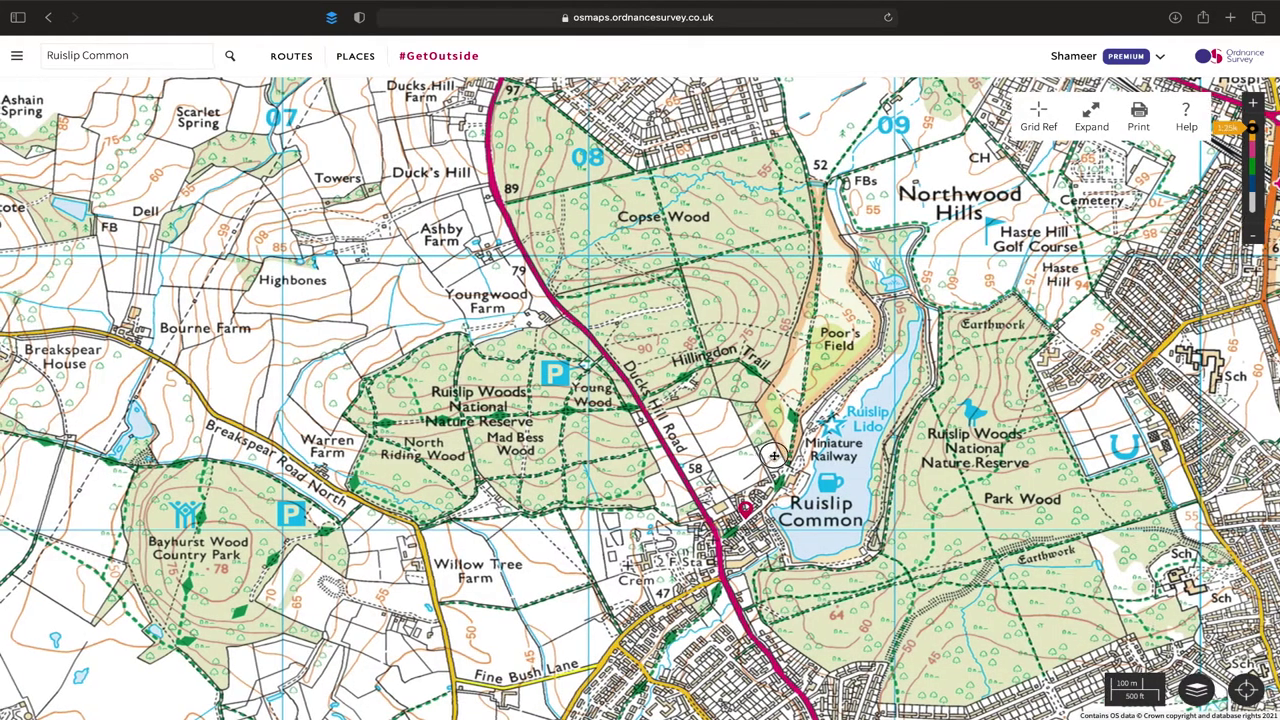
{"action": "left_click_drag", "start_coordinate": [770, 459], "coordinate": [838, 456]}
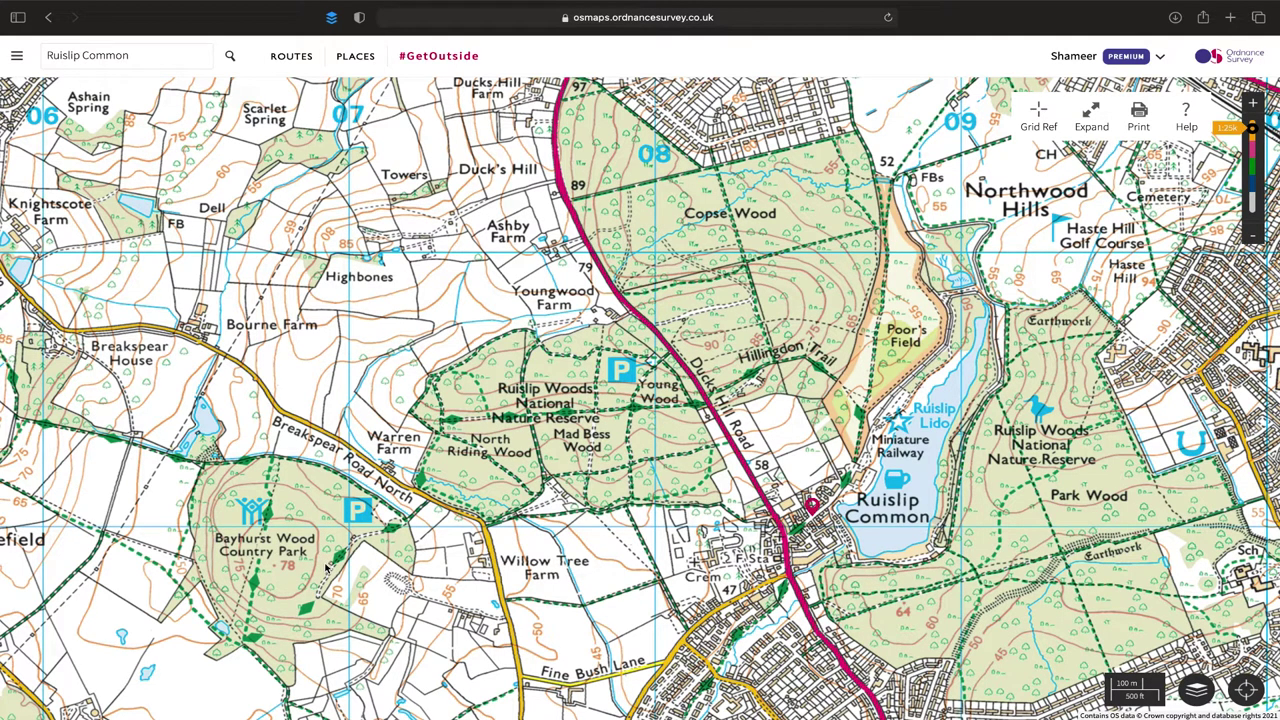
{"action": "left_click", "coordinate": [1252, 236]}
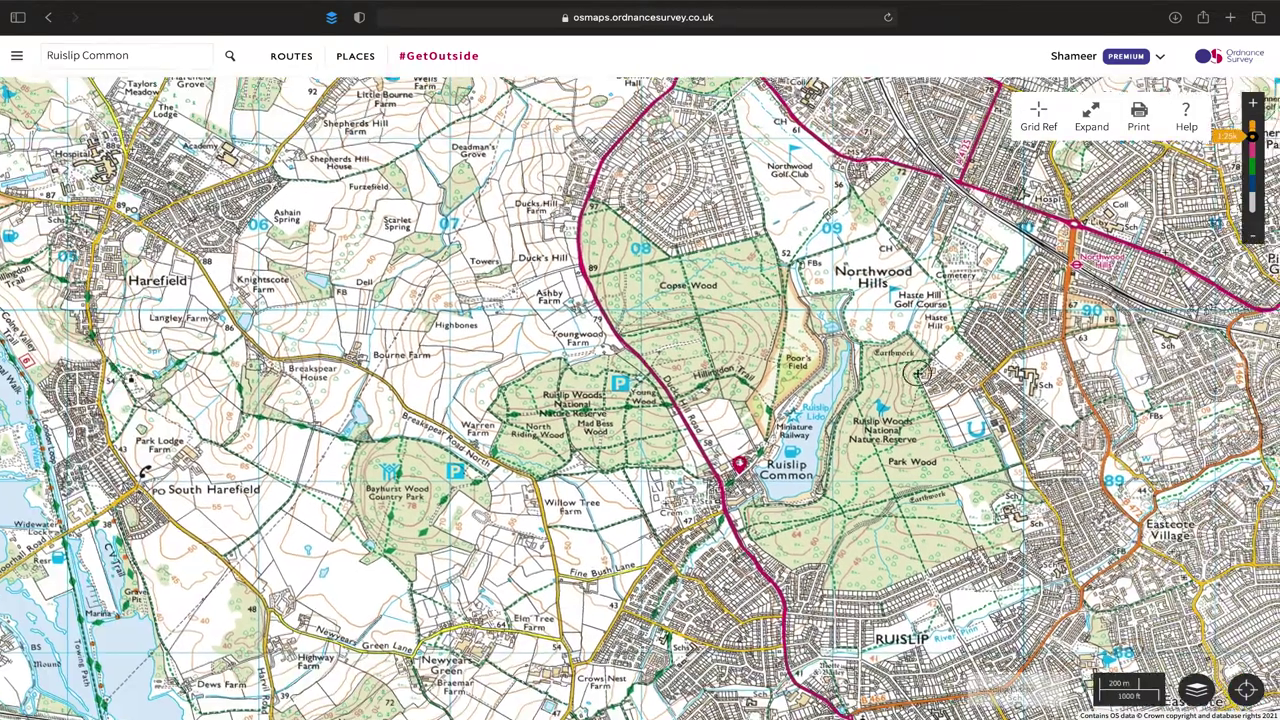
{"action": "left_click_drag", "start_coordinate": [1004, 350], "coordinate": [910, 385]}
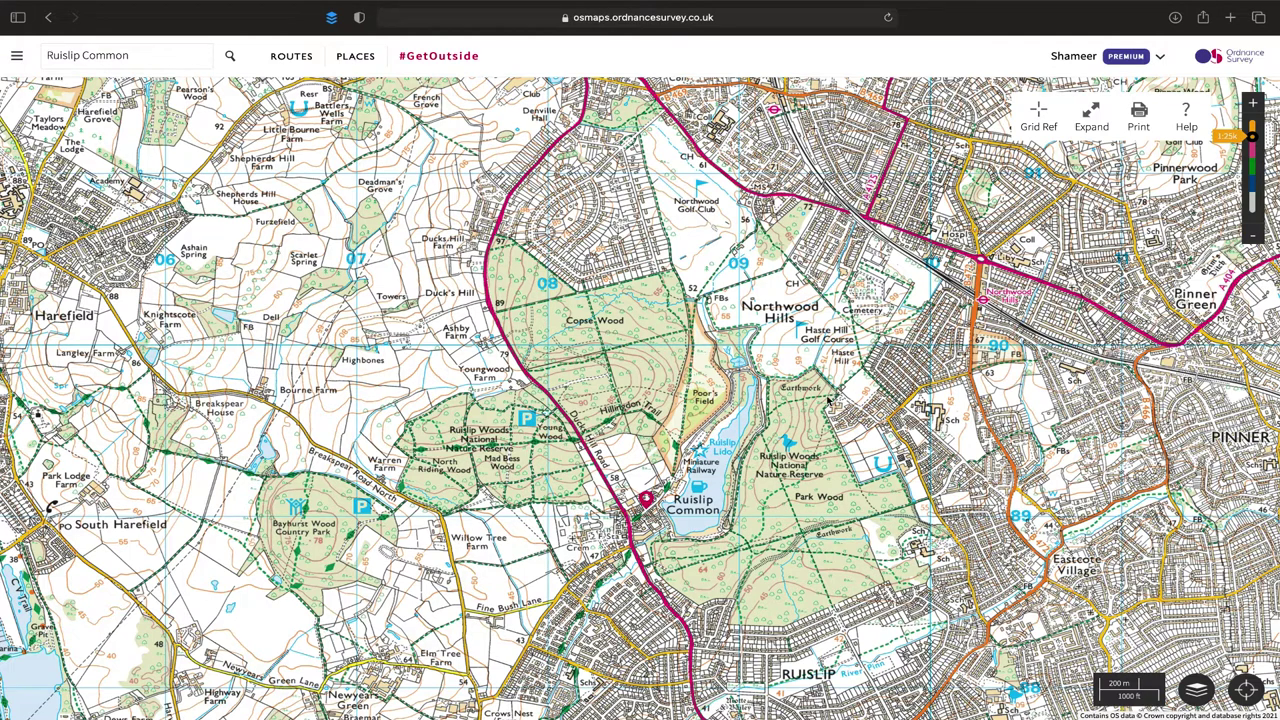
{"action": "left_click_drag", "start_coordinate": [779, 490], "coordinate": [794, 443]}
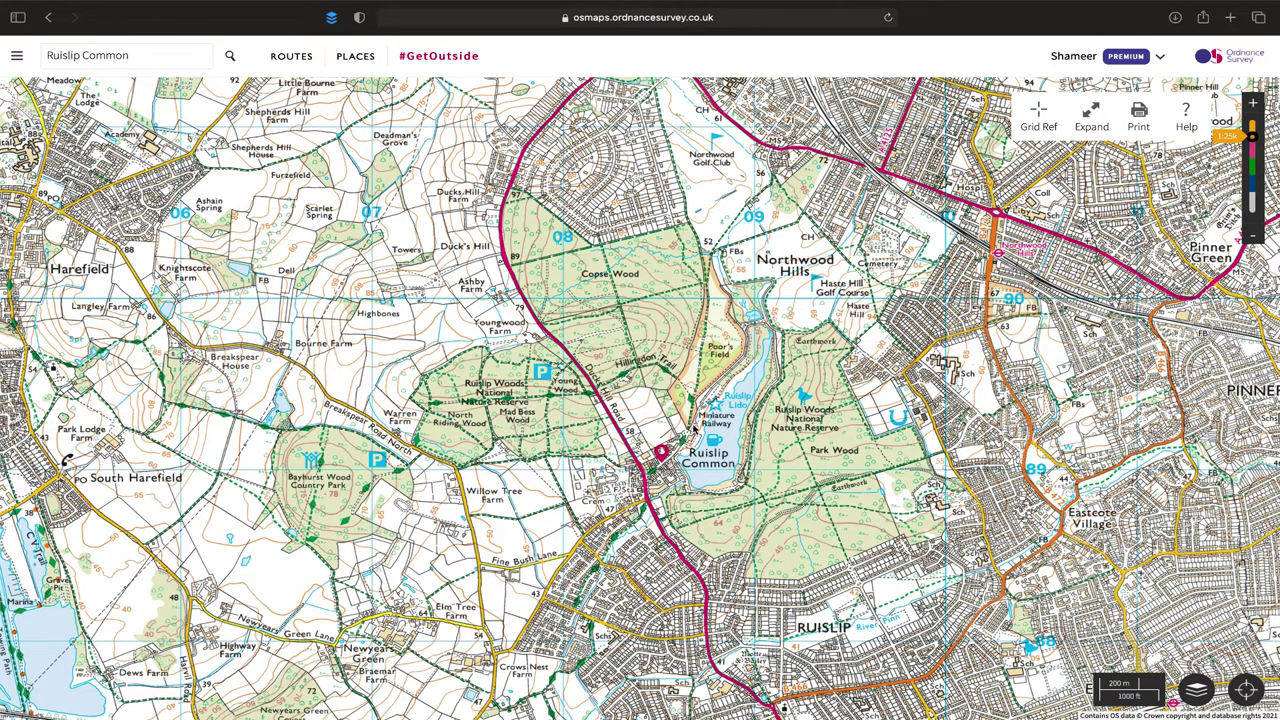
Remove the dropped pin and reframe the map from Ruislip Woods to the Lido.
{"action": "left_click", "coordinate": [1253, 104]}
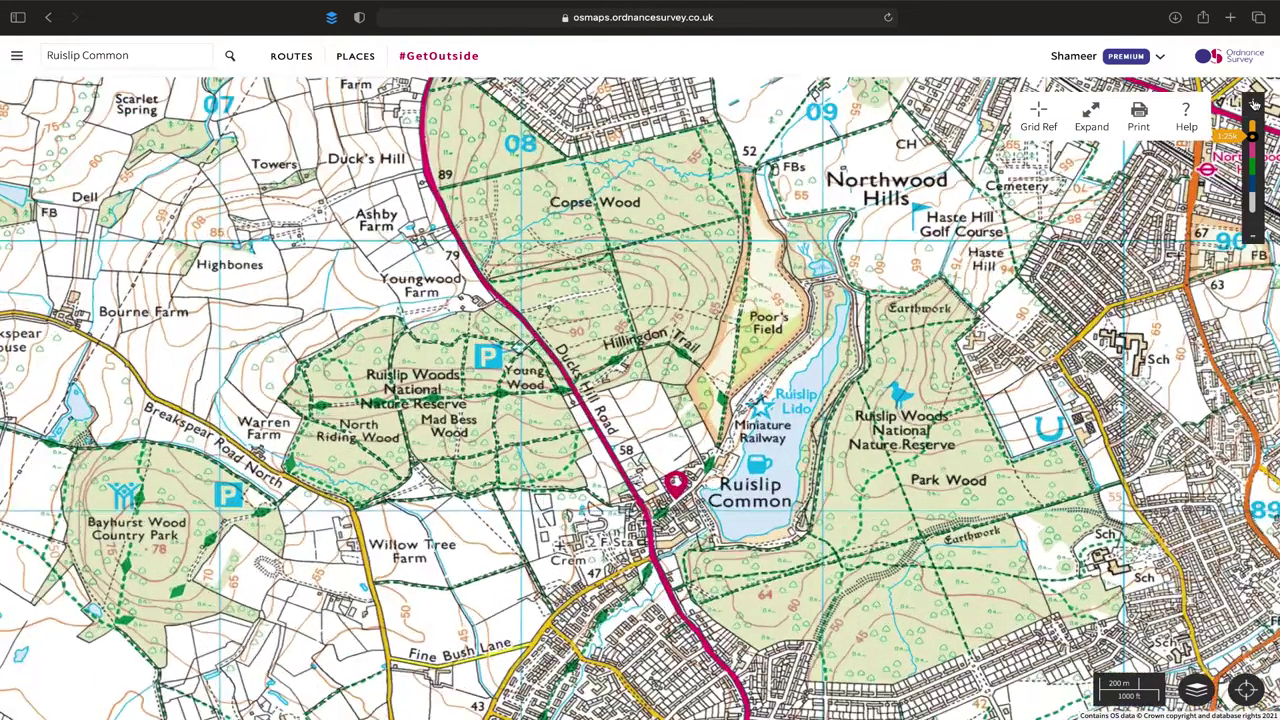
{"action": "scroll", "coordinate": [1008, 385], "scroll_direction": "down", "scroll_amount": 2}
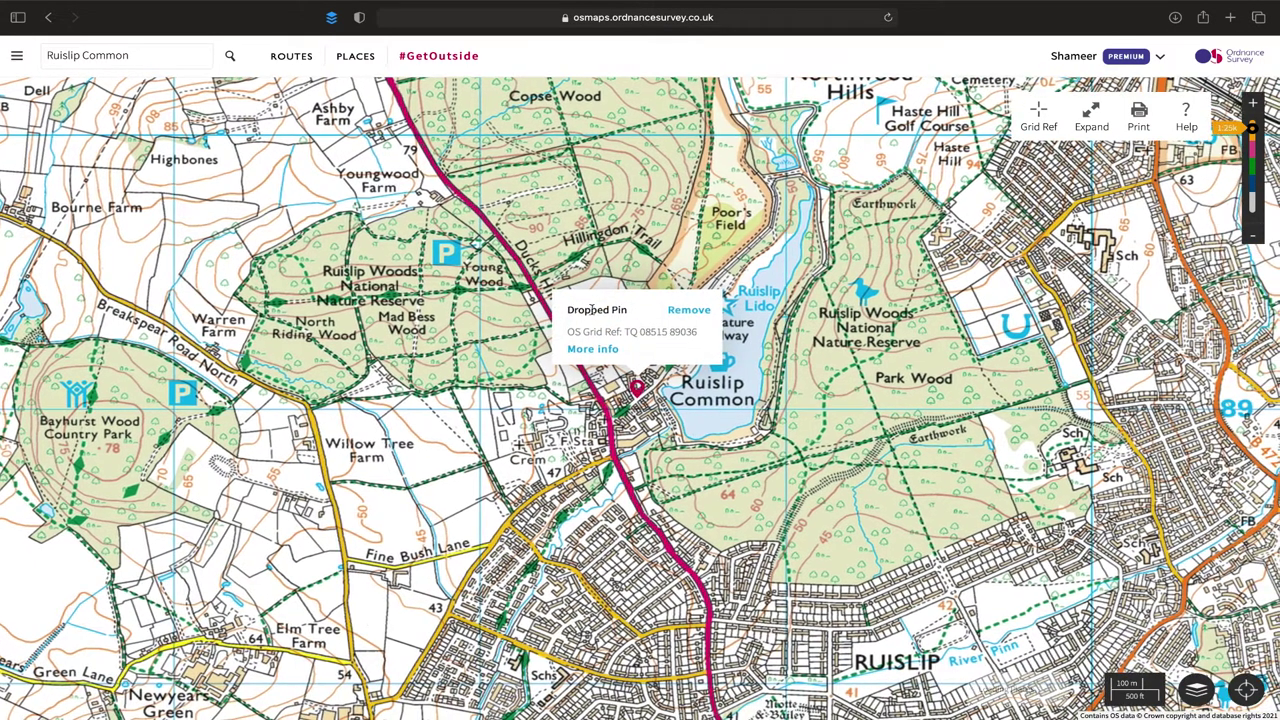
{"action": "left_click", "coordinate": [688, 310]}
{"action": "left_click_drag", "start_coordinate": [690, 330], "coordinate": [843, 640]}
{"action": "left_click_drag", "start_coordinate": [814, 595], "coordinate": [802, 440]}
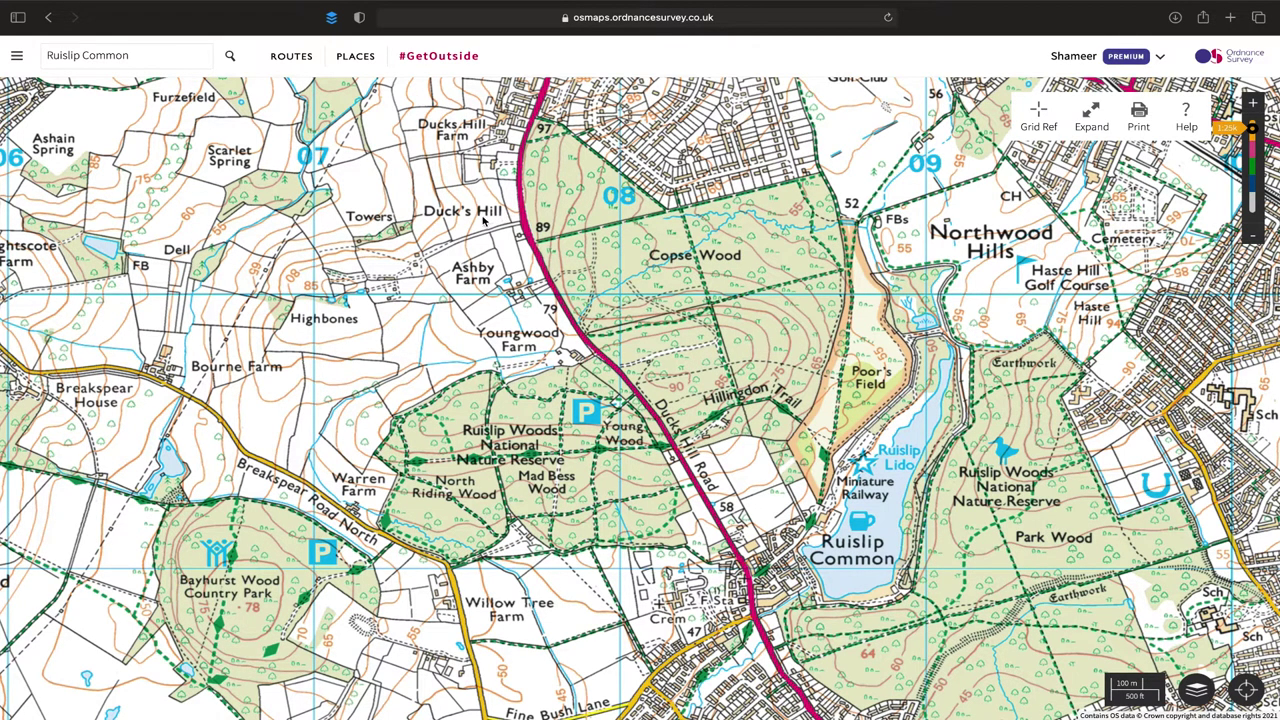
Create a custom walking route over Ruislip Woods with Snap to paths selected.
{"action": "left_click", "coordinate": [292, 56]}
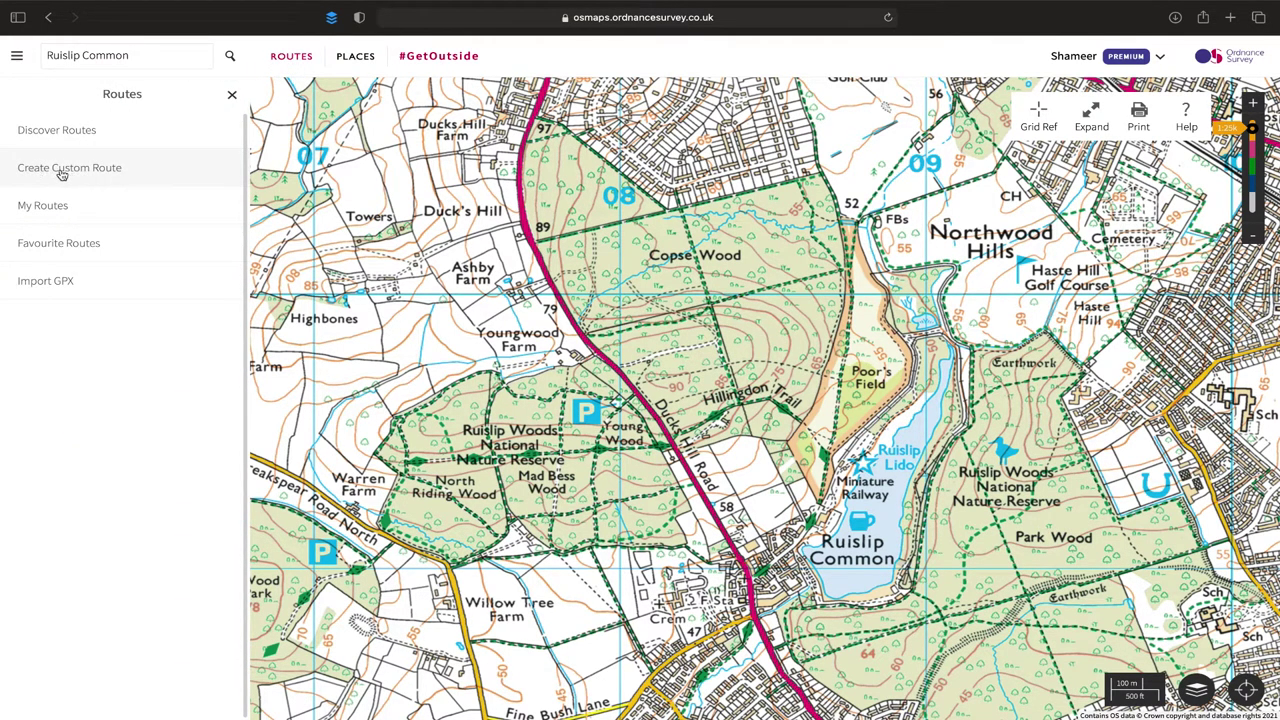
{"action": "left_click", "coordinate": [101, 173]}
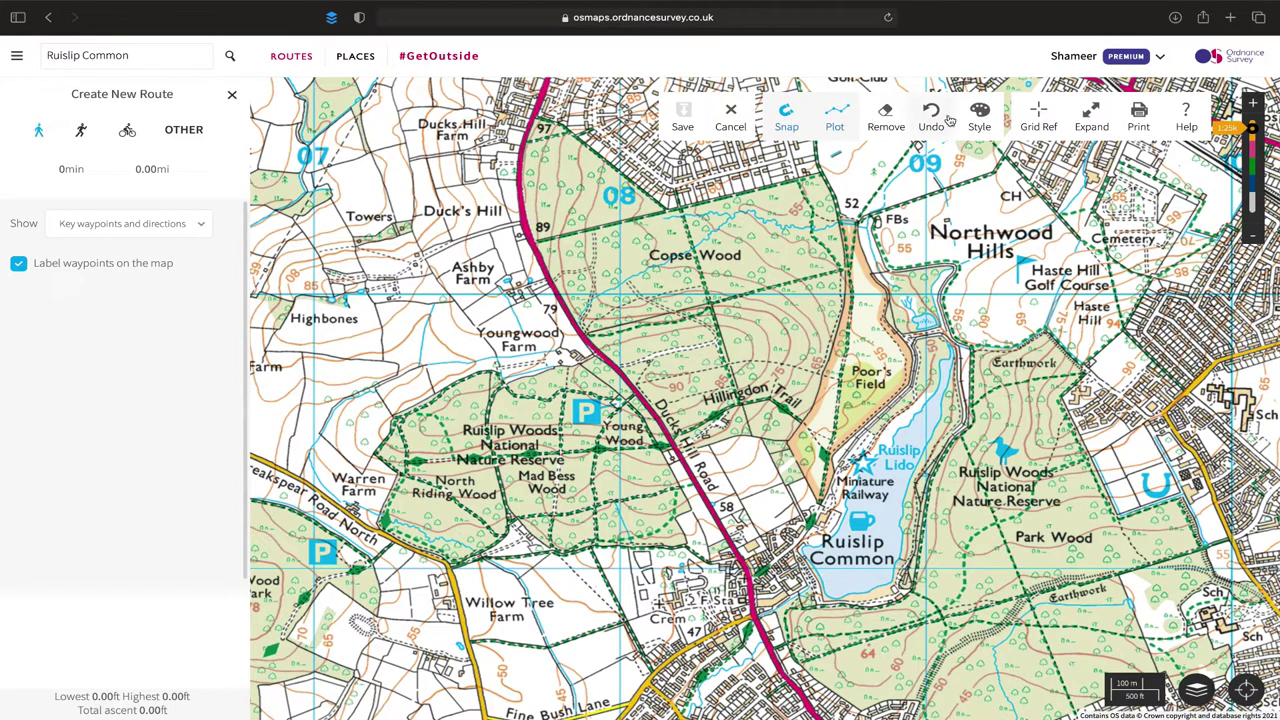
{"action": "left_click", "coordinate": [39, 133]}
{"action": "left_click_drag", "start_coordinate": [786, 393], "coordinate": [956, 358]}
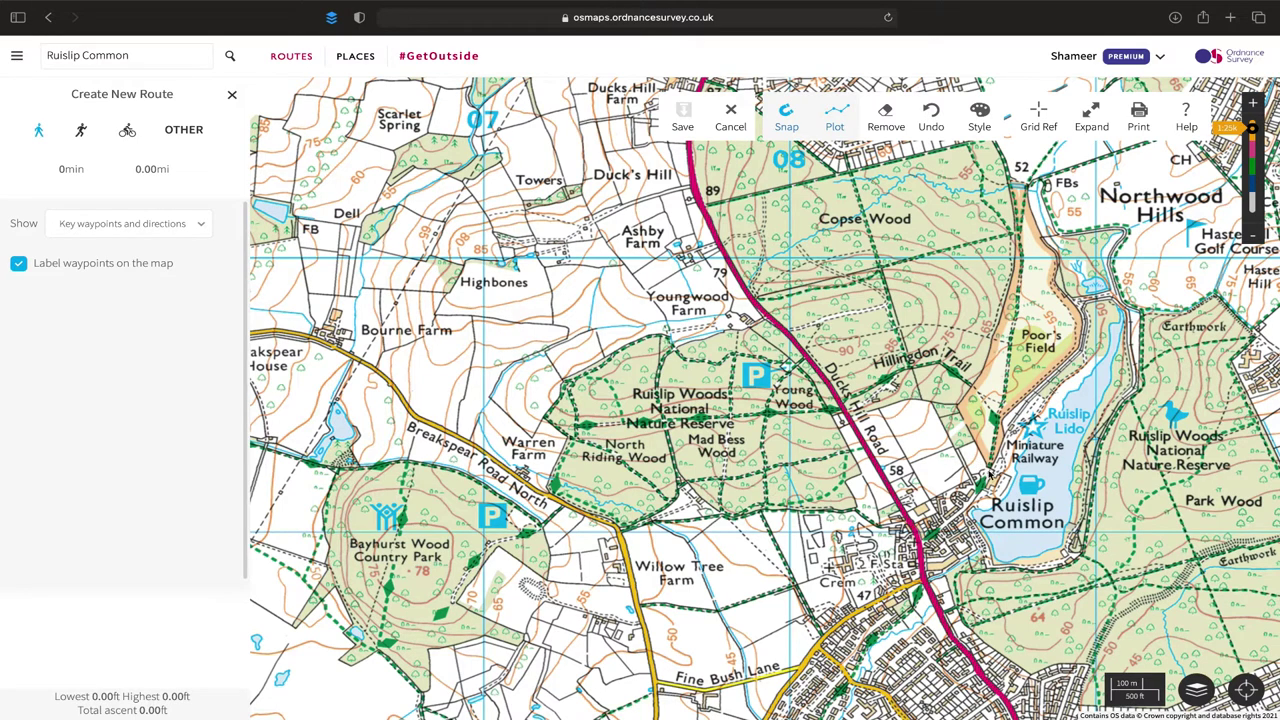
{"action": "left_click_drag", "start_coordinate": [987, 478], "coordinate": [963, 475]}
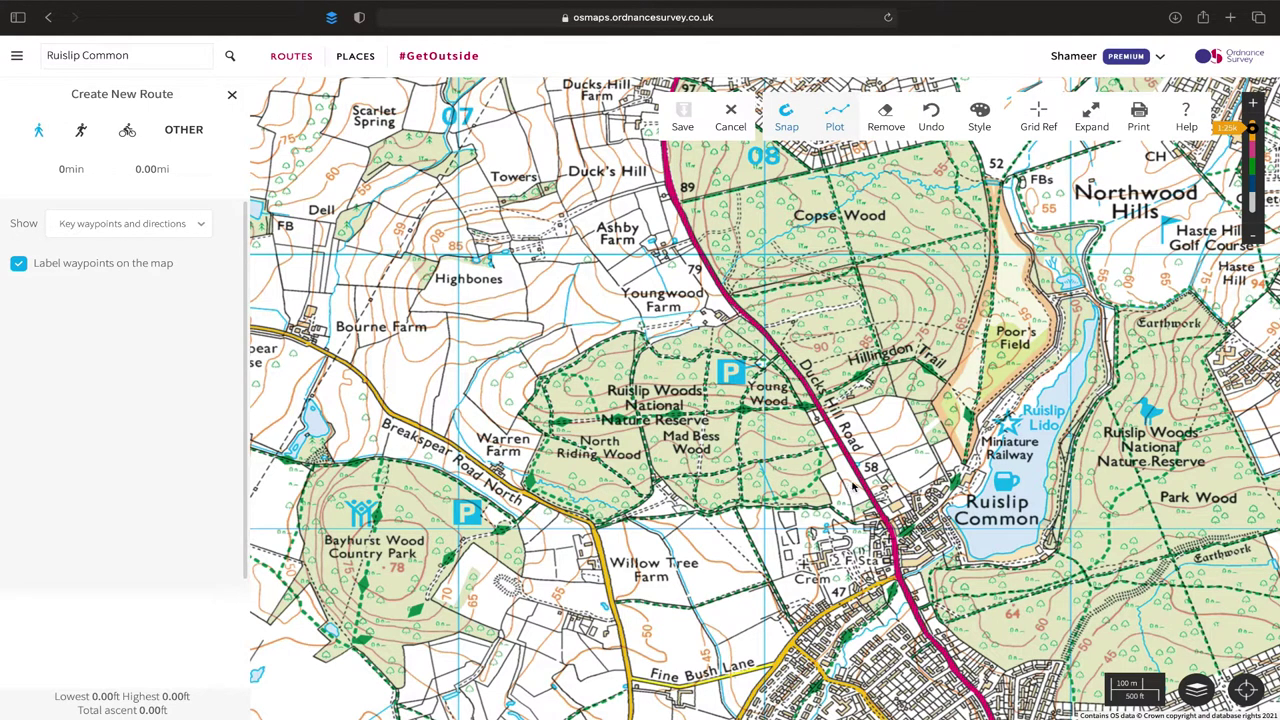
{"action": "left_click_drag", "start_coordinate": [854, 458], "coordinate": [828, 462]}
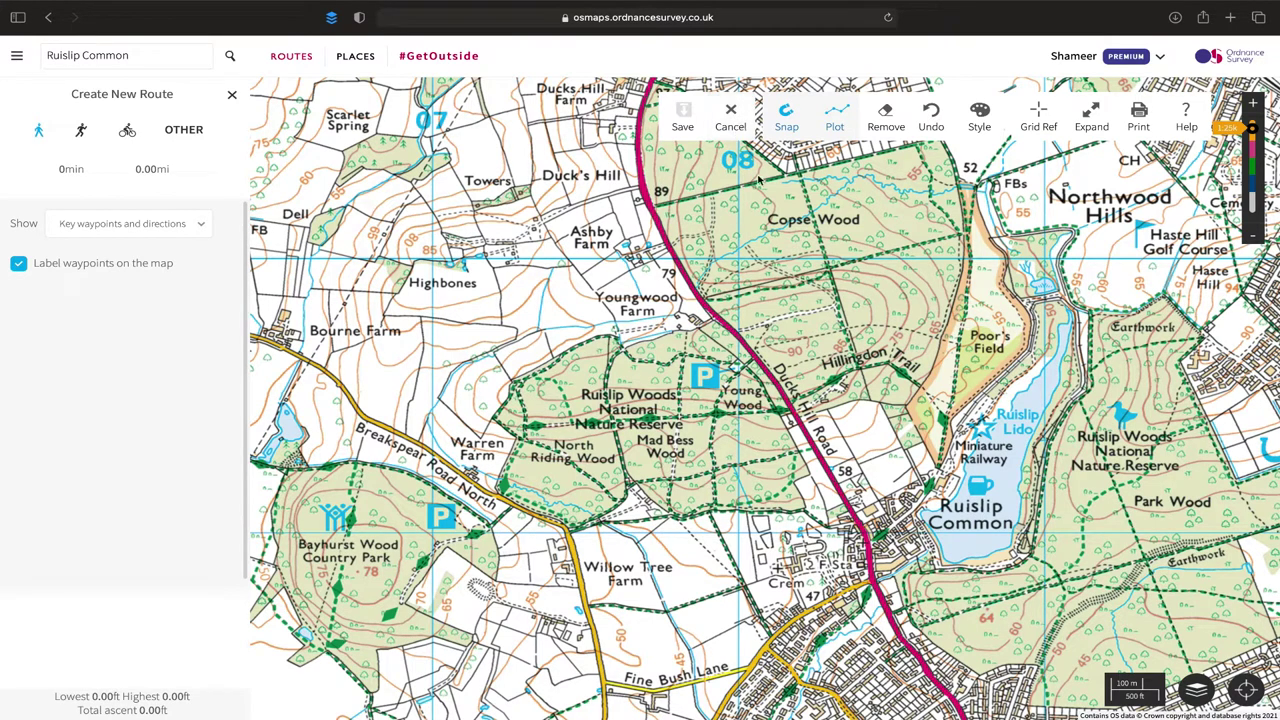
{"action": "left_click", "coordinate": [790, 110]}
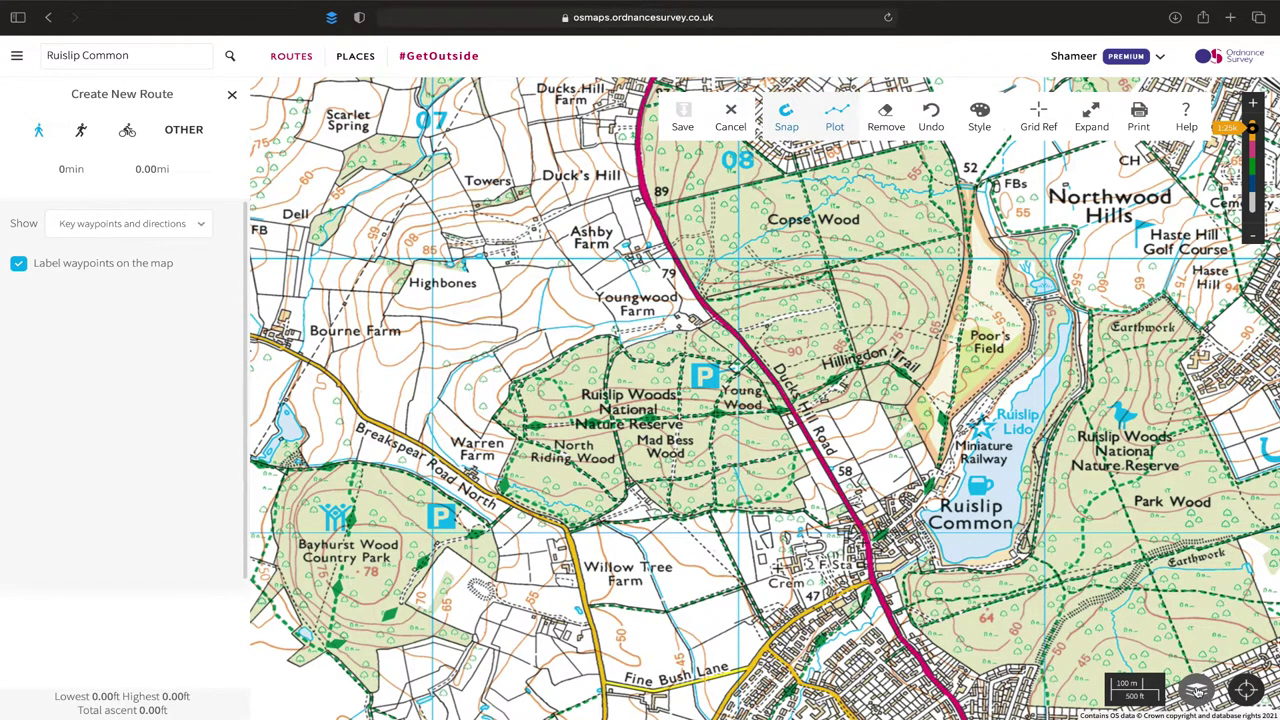
Turn Snap off and switch the new route to Plot mode.
{"action": "left_click", "coordinate": [1198, 689]}
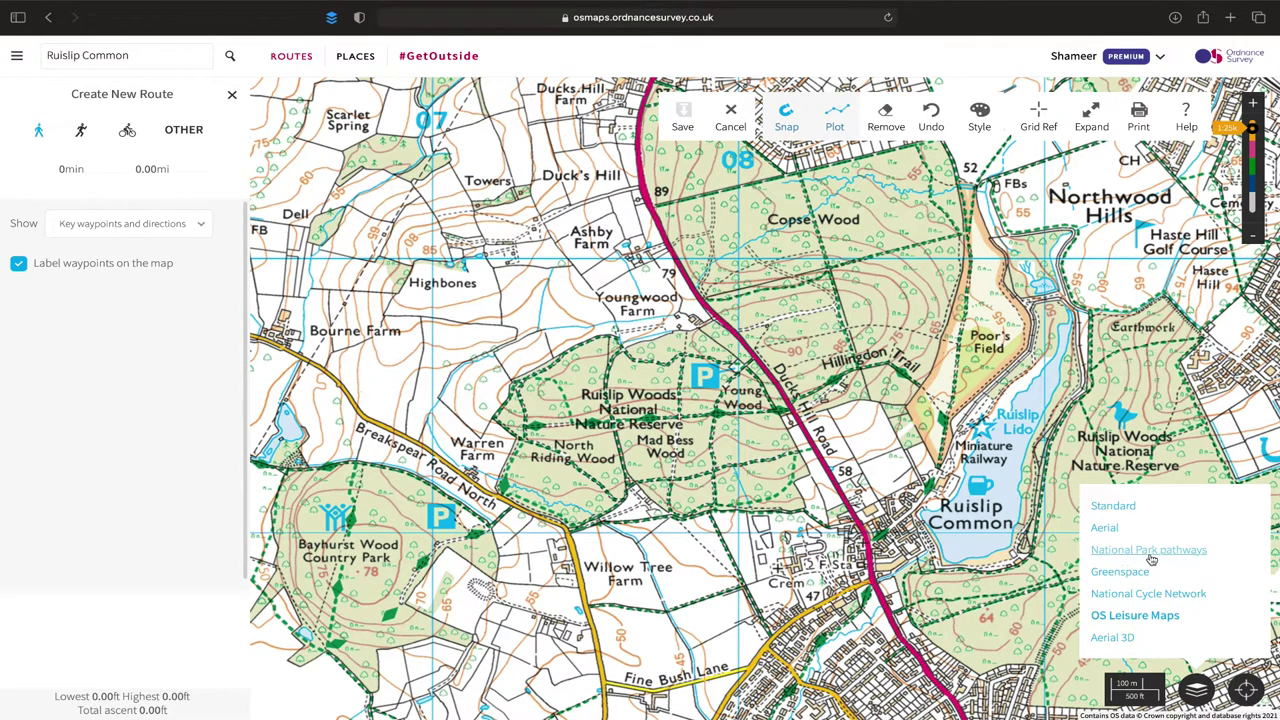
{"action": "left_click", "coordinate": [1198, 689]}
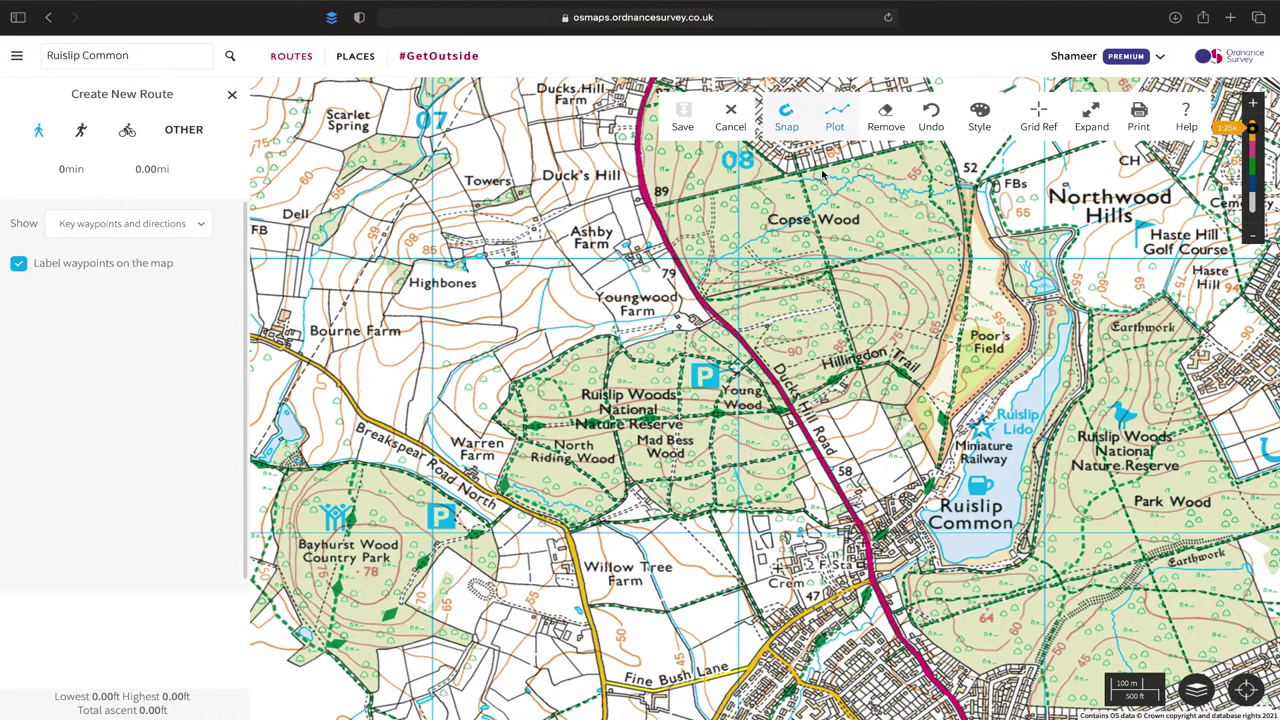
{"action": "left_click", "coordinate": [787, 116]}
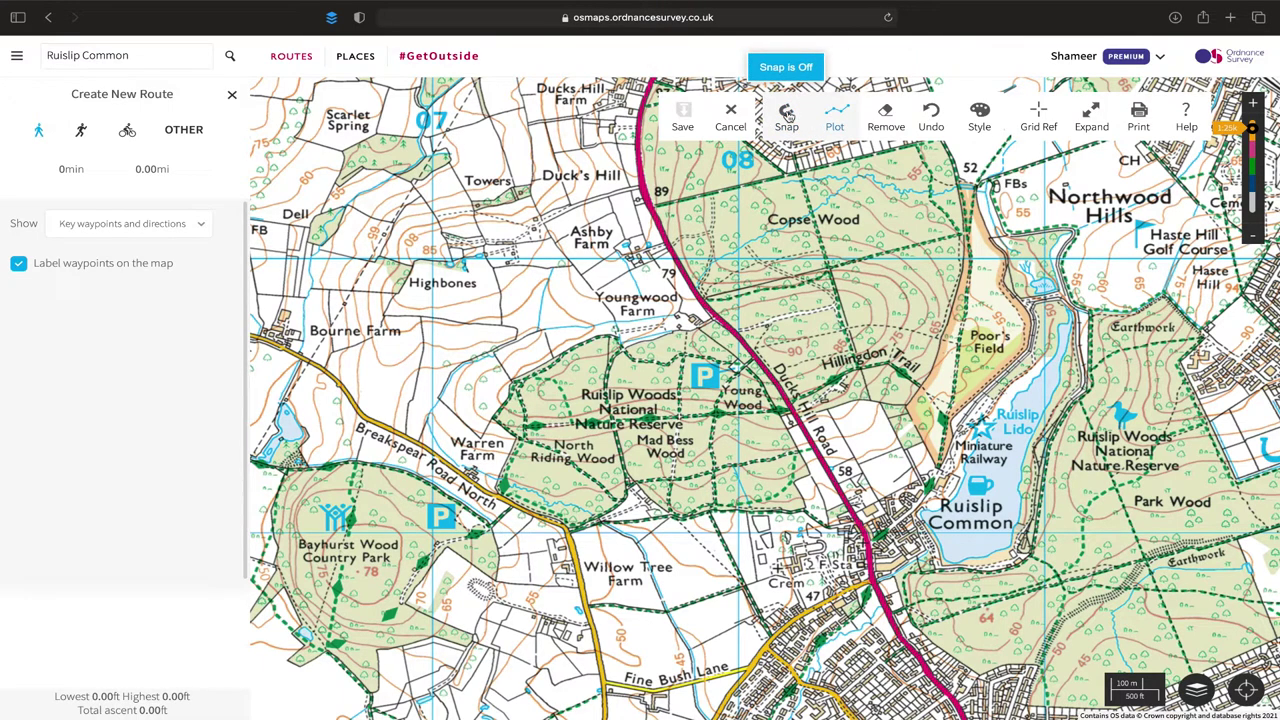
{"action": "left_click", "coordinate": [840, 130]}
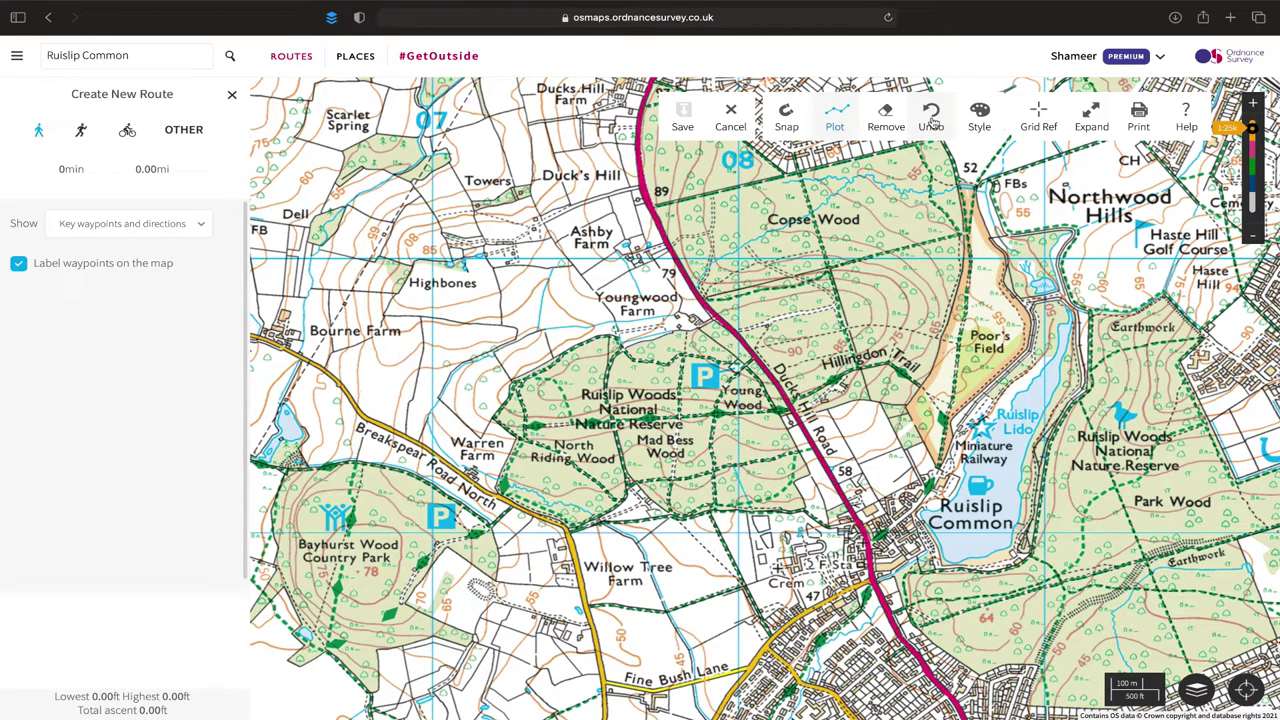
{"action": "left_click", "coordinate": [981, 116]}
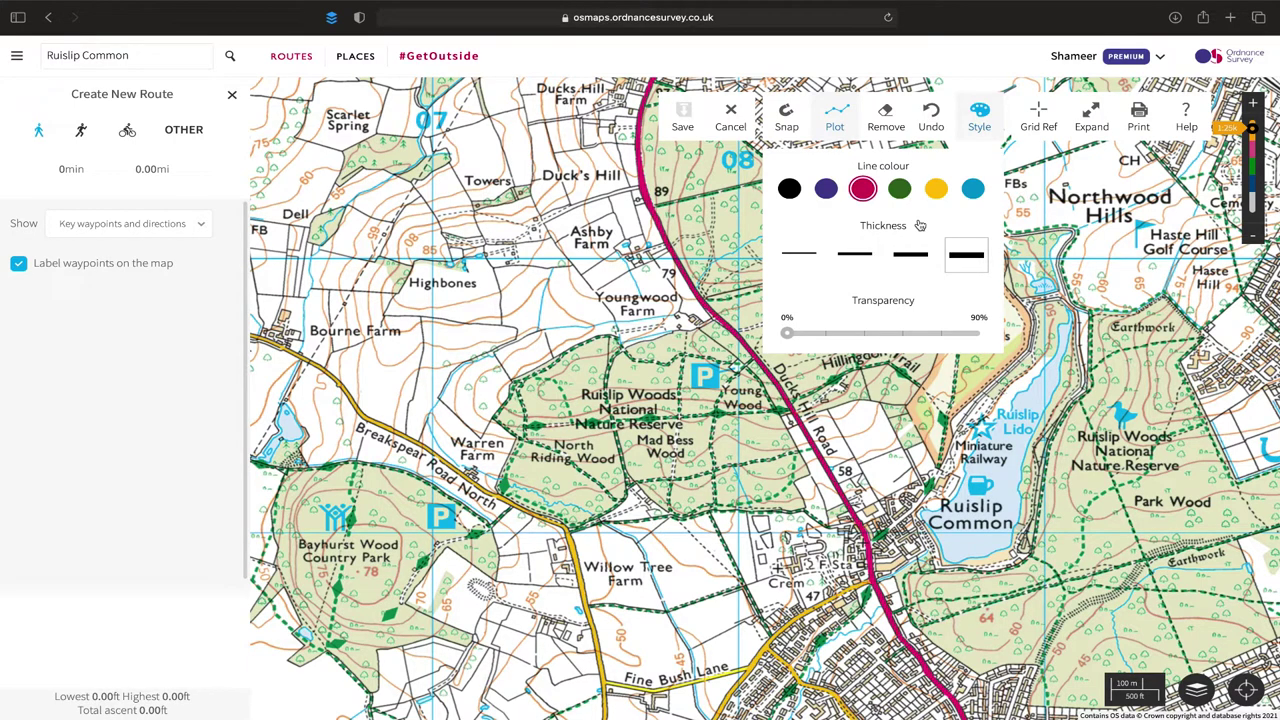
{"action": "left_click", "coordinate": [826, 190]}
{"action": "left_click", "coordinate": [866, 192]}
{"action": "left_click", "coordinate": [899, 190]}
{"action": "left_click", "coordinate": [905, 256]}
{"action": "left_click", "coordinate": [857, 258]}
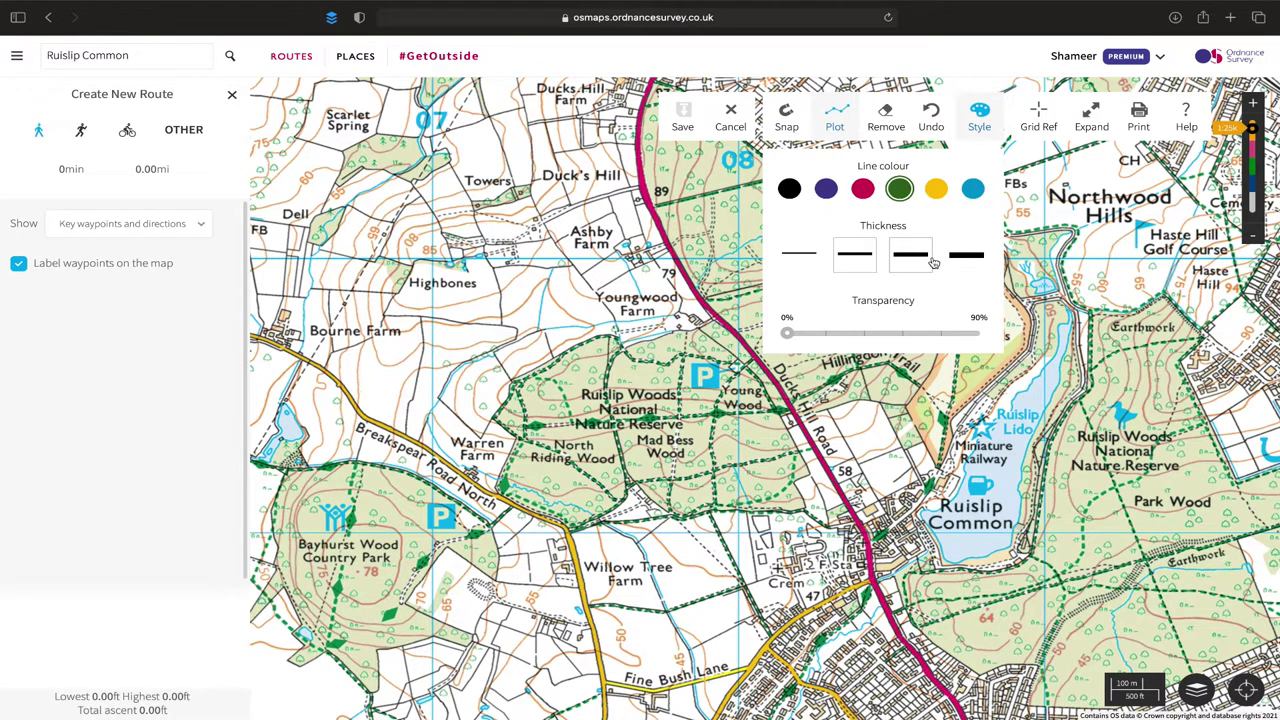
{"action": "left_click", "coordinate": [968, 257]}
{"action": "left_click", "coordinate": [864, 190]}
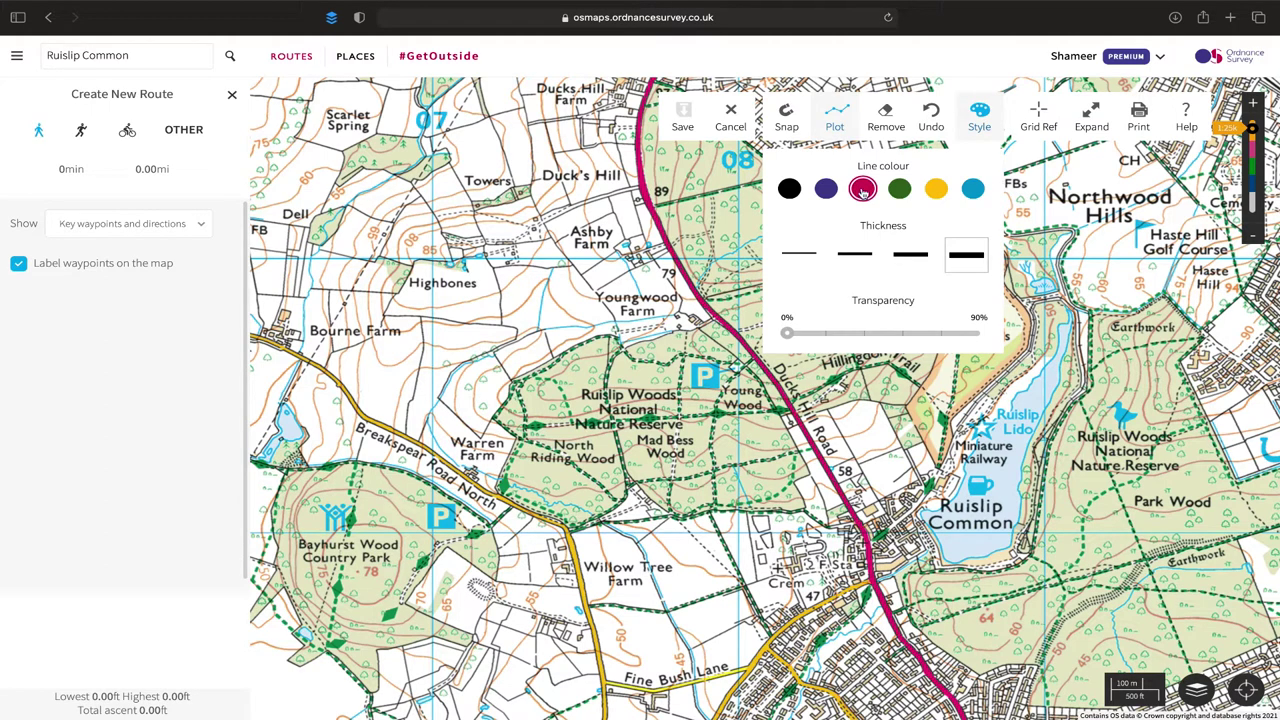
{"action": "left_click", "coordinate": [973, 118]}
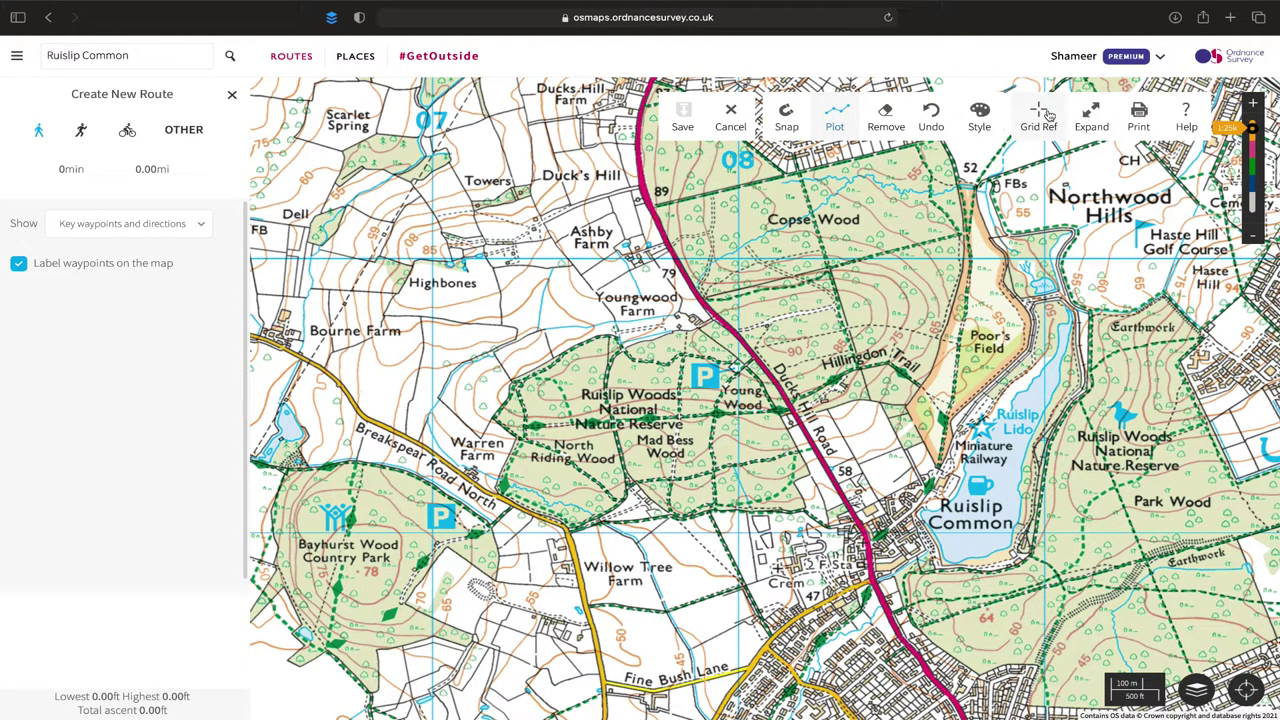
Zoom in over Ruislip Woods and pan to Ruislip Lido, briefly checking the grid reference.
{"action": "left_click", "coordinate": [1252, 238]}
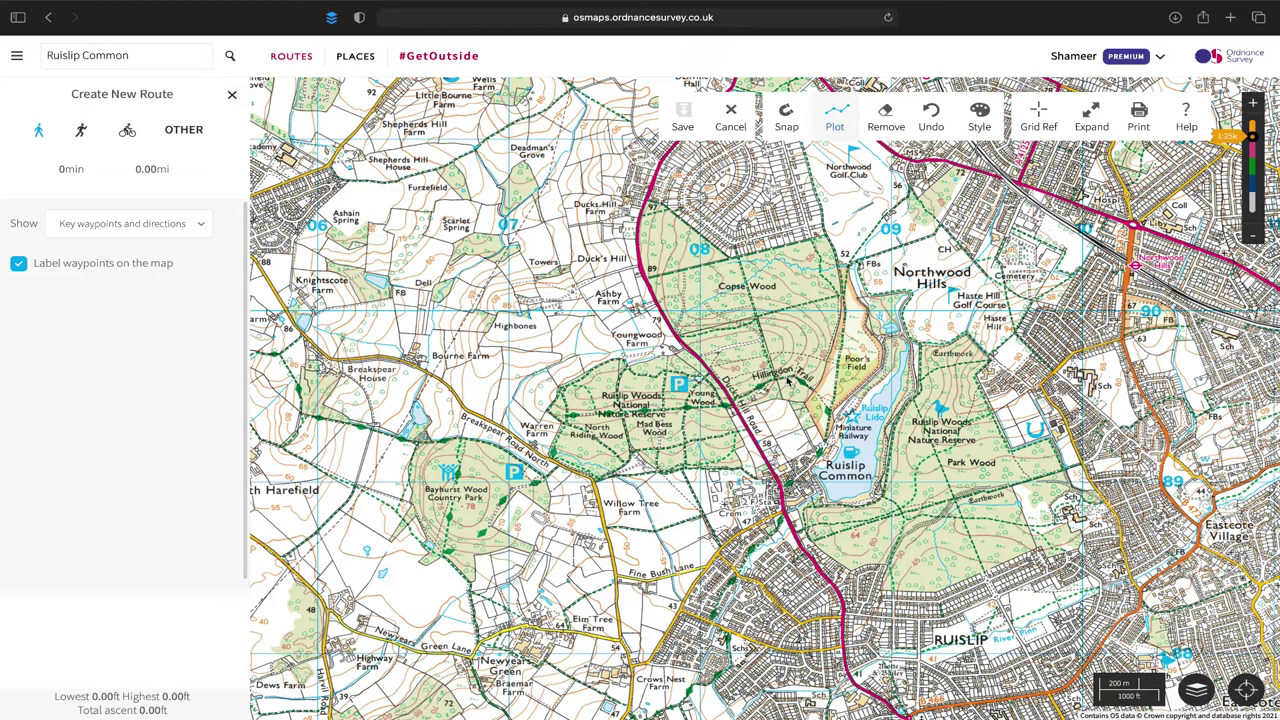
{"action": "left_click", "coordinate": [1036, 124]}
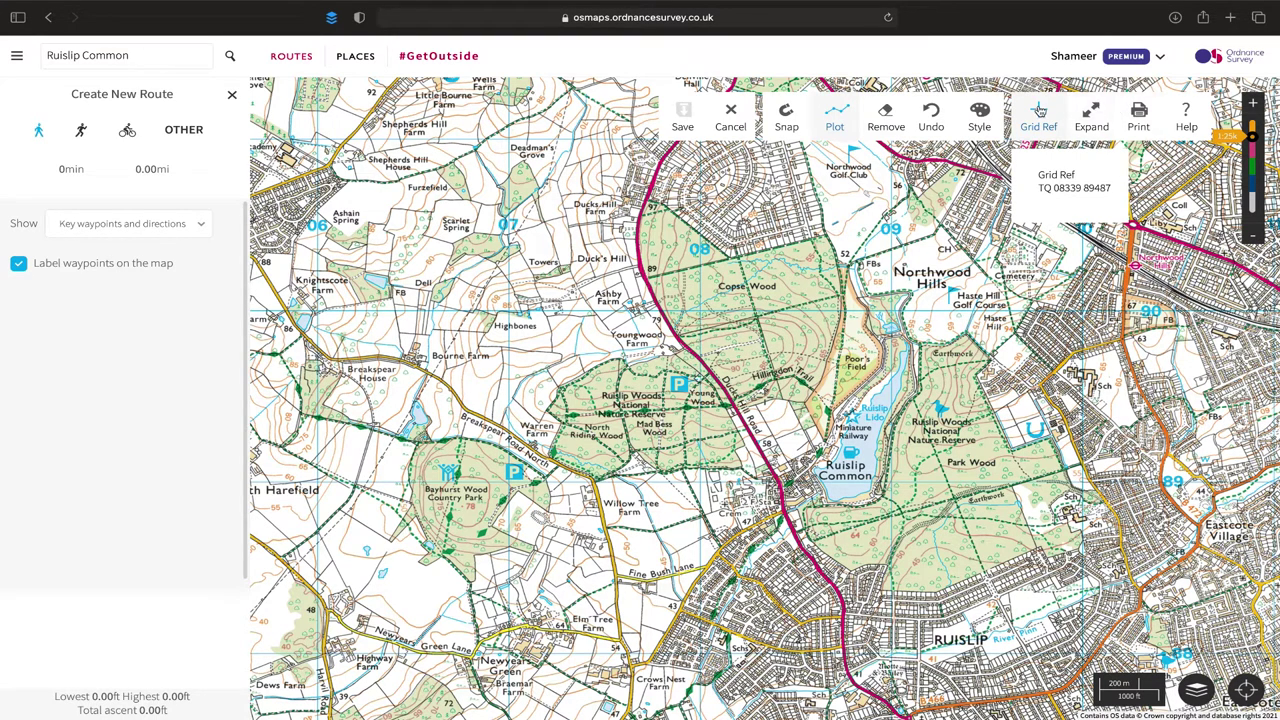
{"action": "left_click", "coordinate": [1040, 110]}
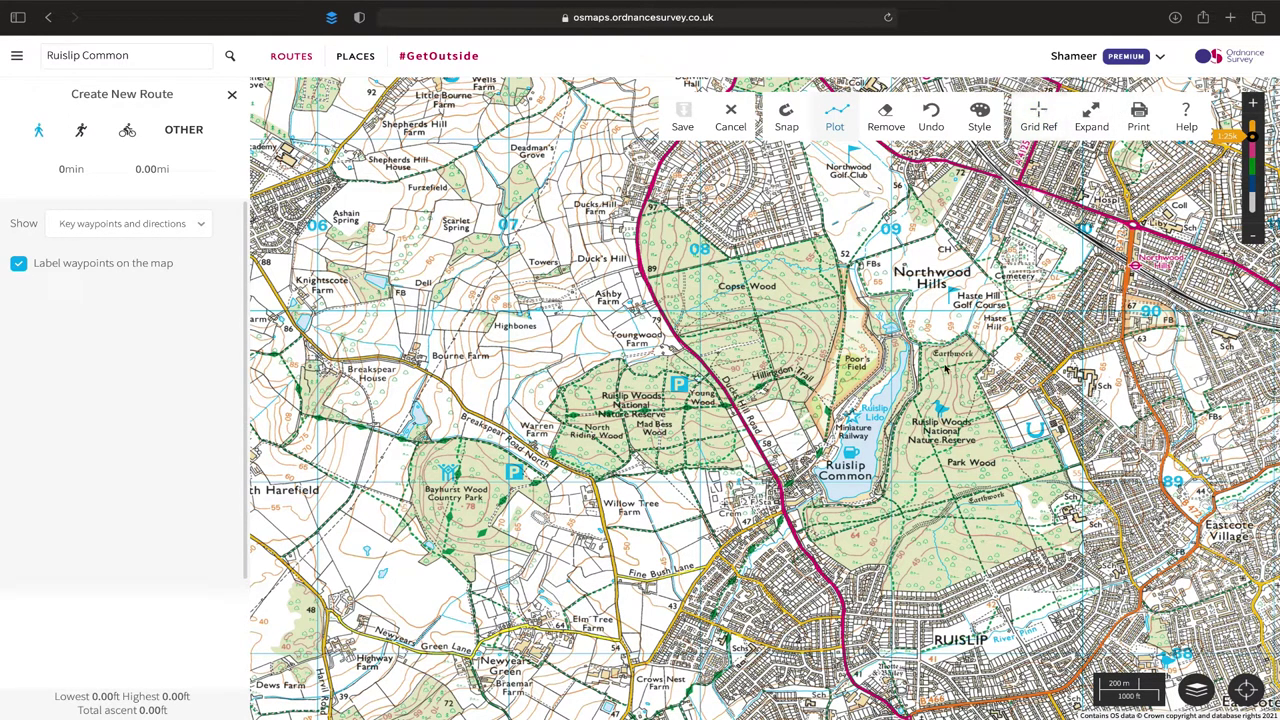
{"action": "left_click", "coordinate": [1252, 103]}
{"action": "scroll", "coordinate": [948, 526], "scroll_direction": "up", "scroll_amount": 2}
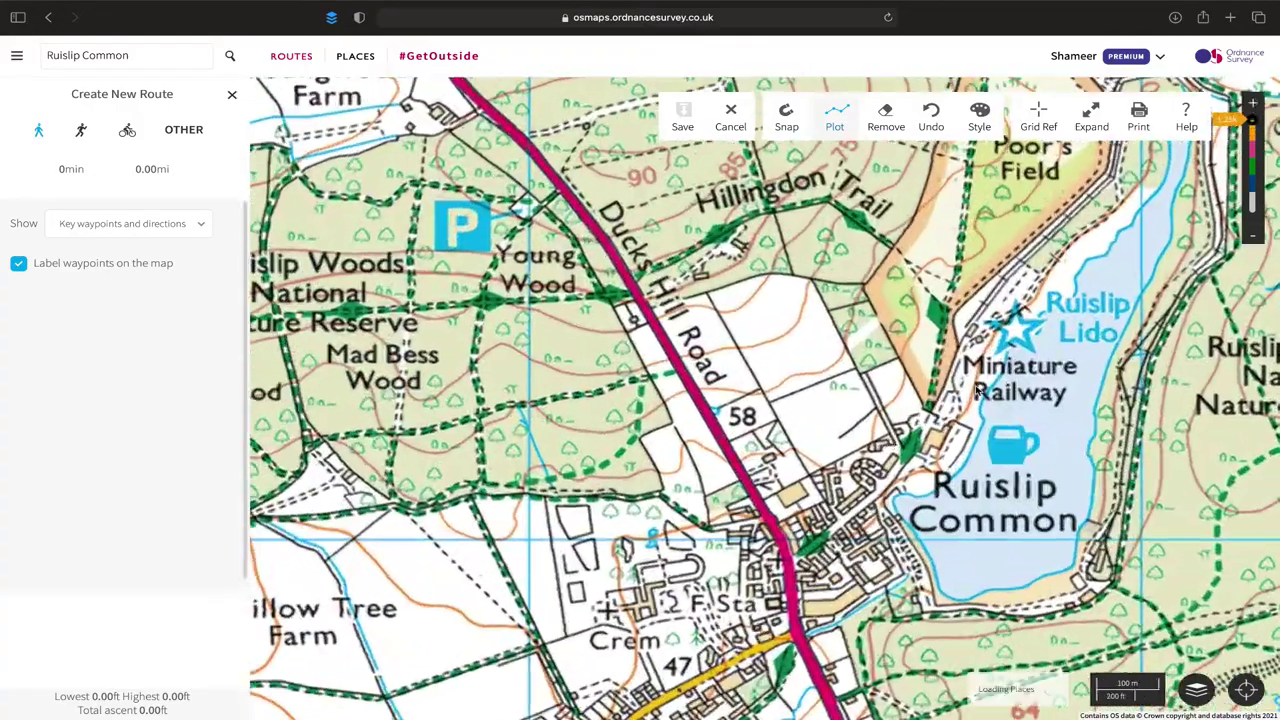
{"action": "left_click", "coordinate": [1253, 238]}
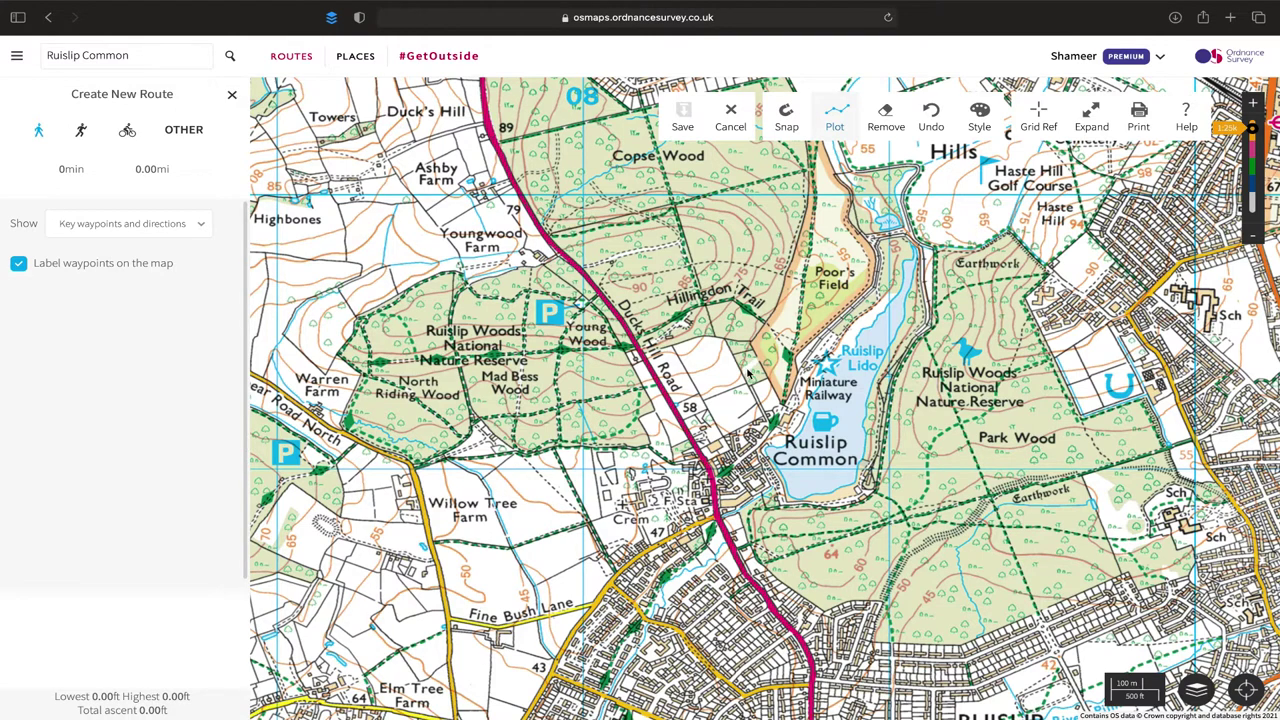
{"action": "scroll", "coordinate": [750, 374], "scroll_direction": "left", "scroll_amount": 2}
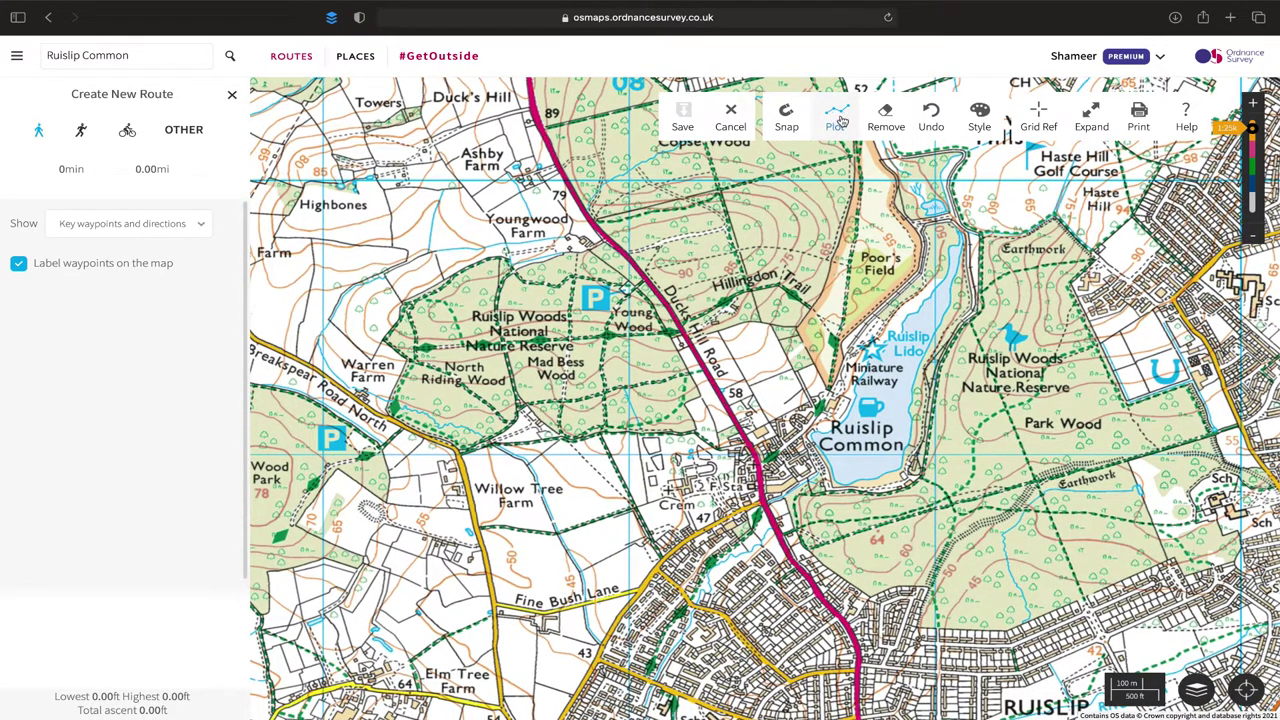
Start the walking route beside Ruislip Lido and add the next point nearby.
{"action": "left_click", "coordinate": [828, 392]}
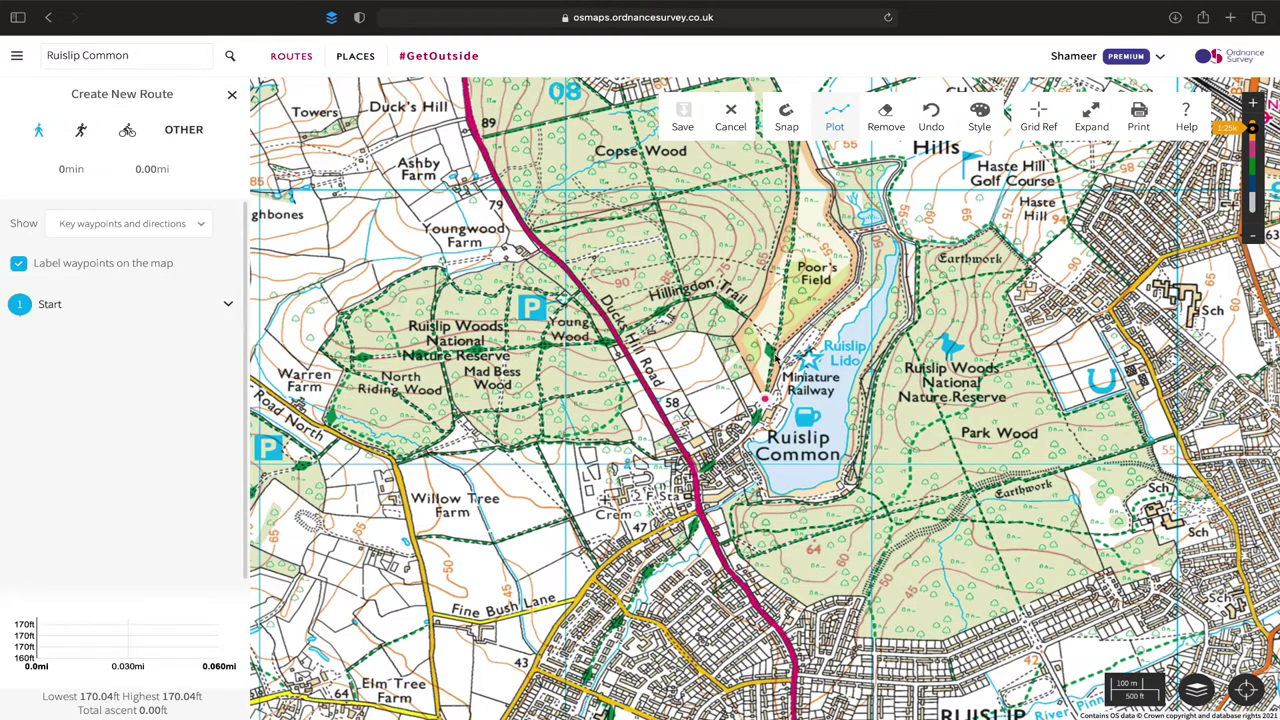
{"action": "left_click_drag", "start_coordinate": [777, 354], "coordinate": [960, 332]}
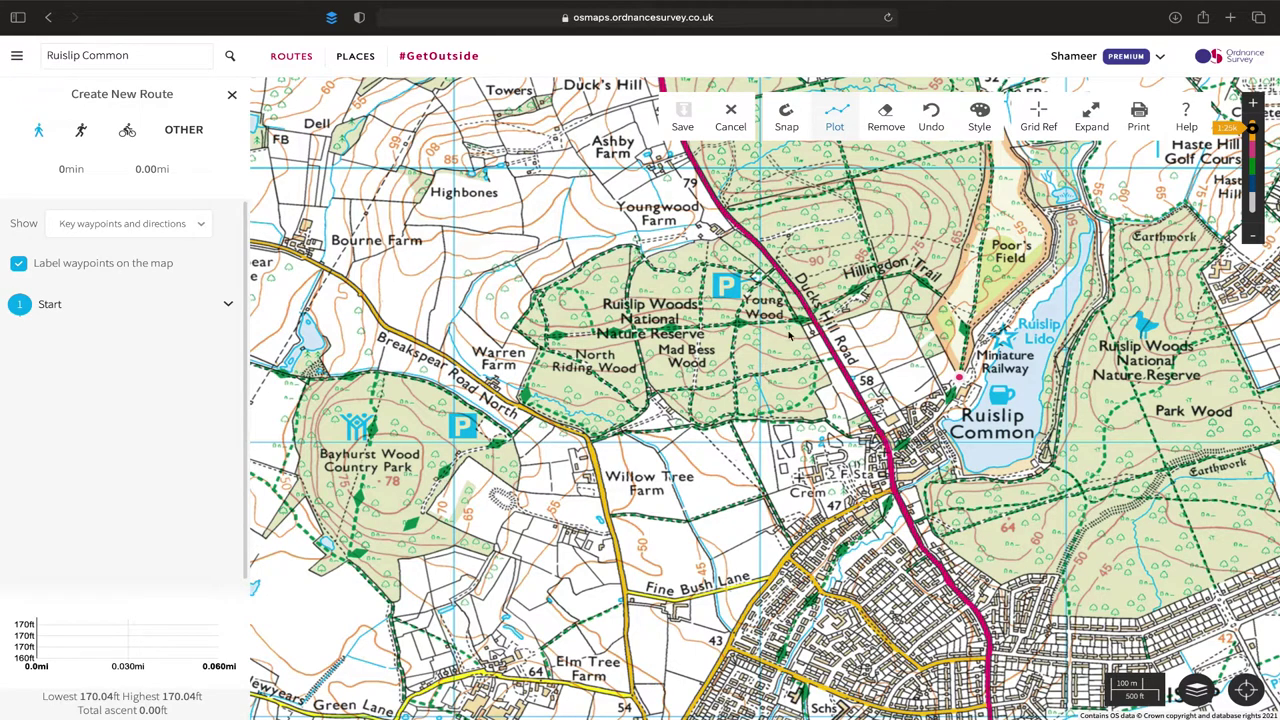
{"action": "left_click_drag", "start_coordinate": [995, 325], "coordinate": [765, 400]}
{"action": "left_click", "coordinate": [953, 408]}
Extend the route along the Hillingdon Trail, across Ducks Hill Road into Ruislip Woods, reaching 0.78 mi.
{"action": "left_click", "coordinate": [704, 344]}
{"action": "left_click_drag", "start_coordinate": [690, 439], "coordinate": [886, 414]}
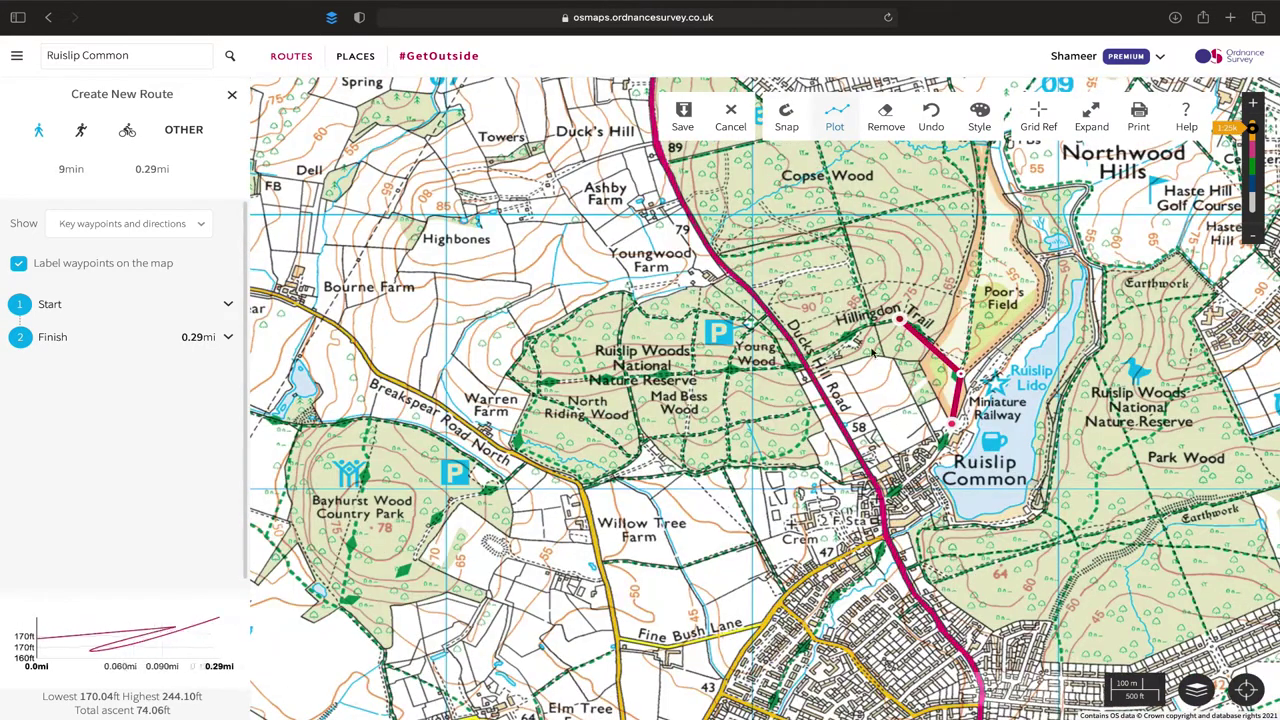
{"action": "left_click", "coordinate": [806, 354]}
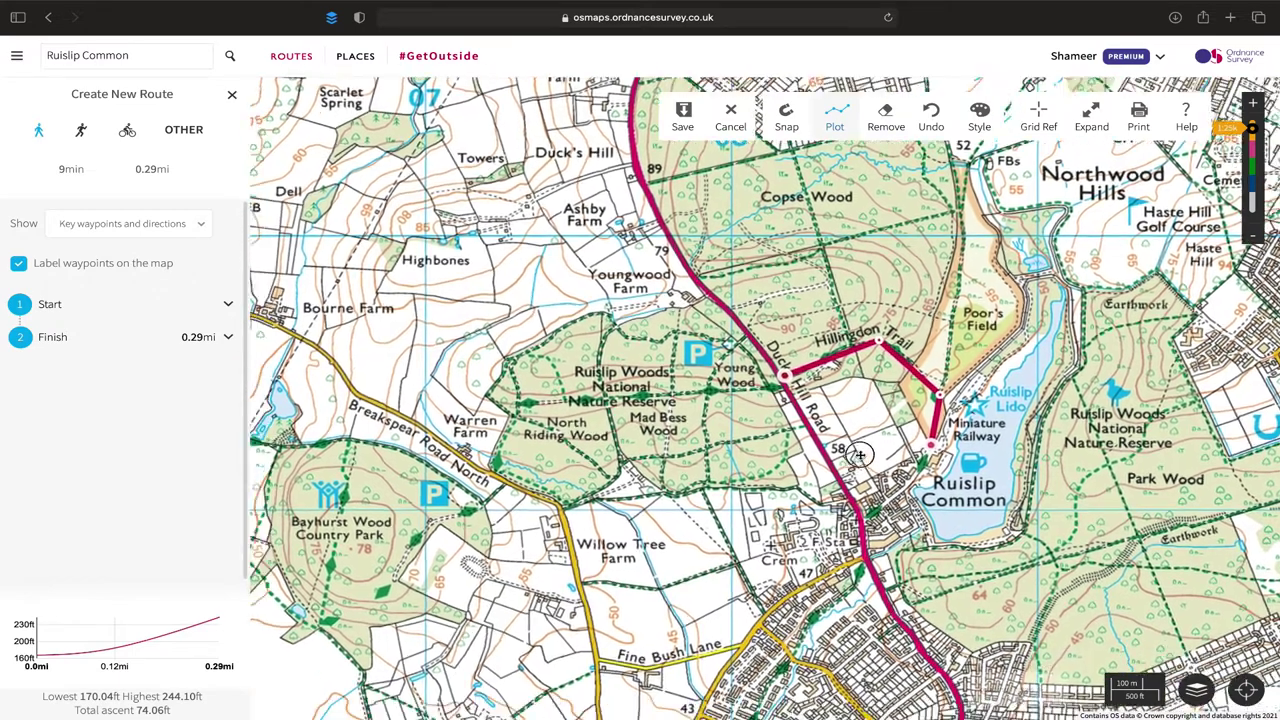
{"action": "left_click_drag", "start_coordinate": [806, 354], "coordinate": [832, 305]}
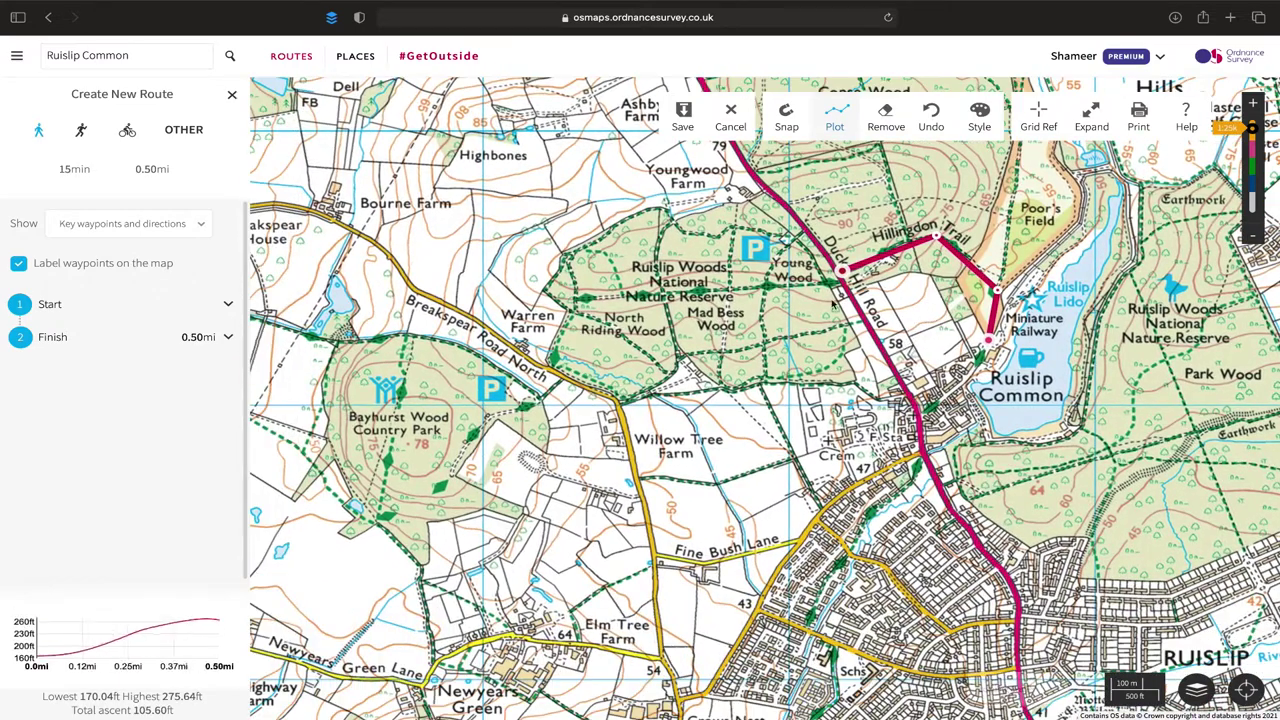
{"action": "left_click", "coordinate": [770, 285]}
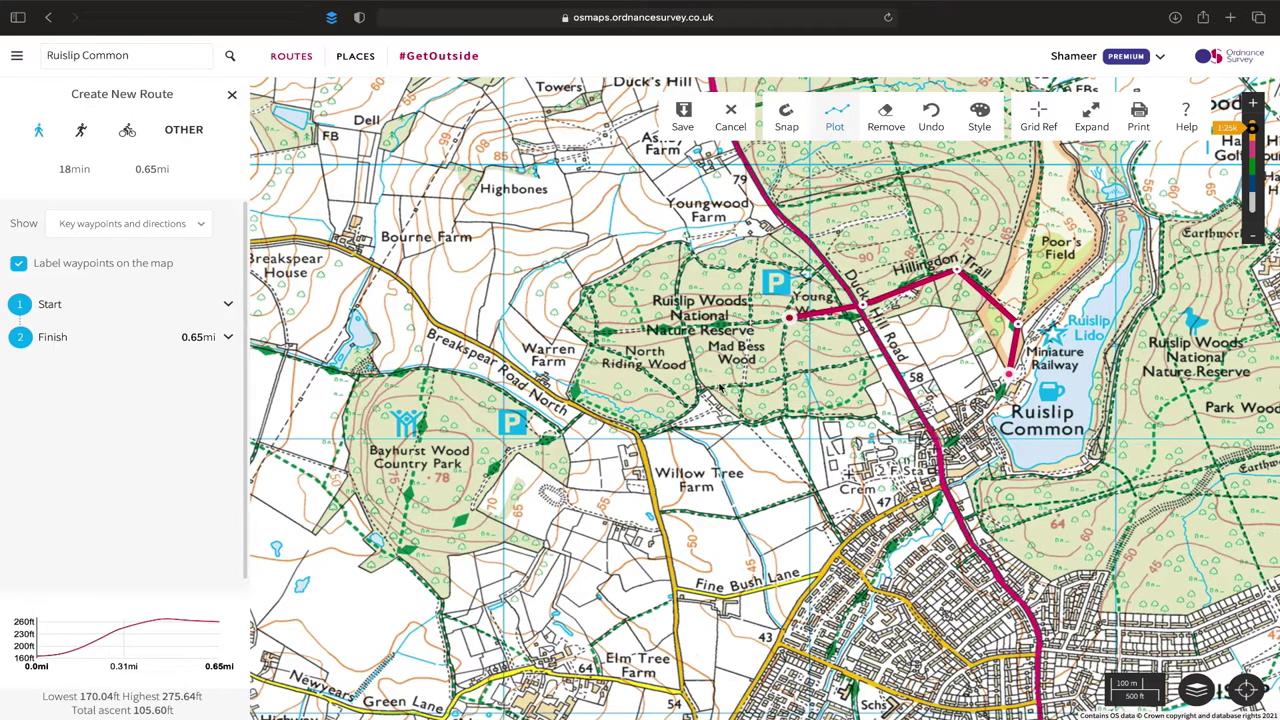
{"action": "scroll", "coordinate": [788, 378], "scroll_direction": "up", "scroll_amount": 3}
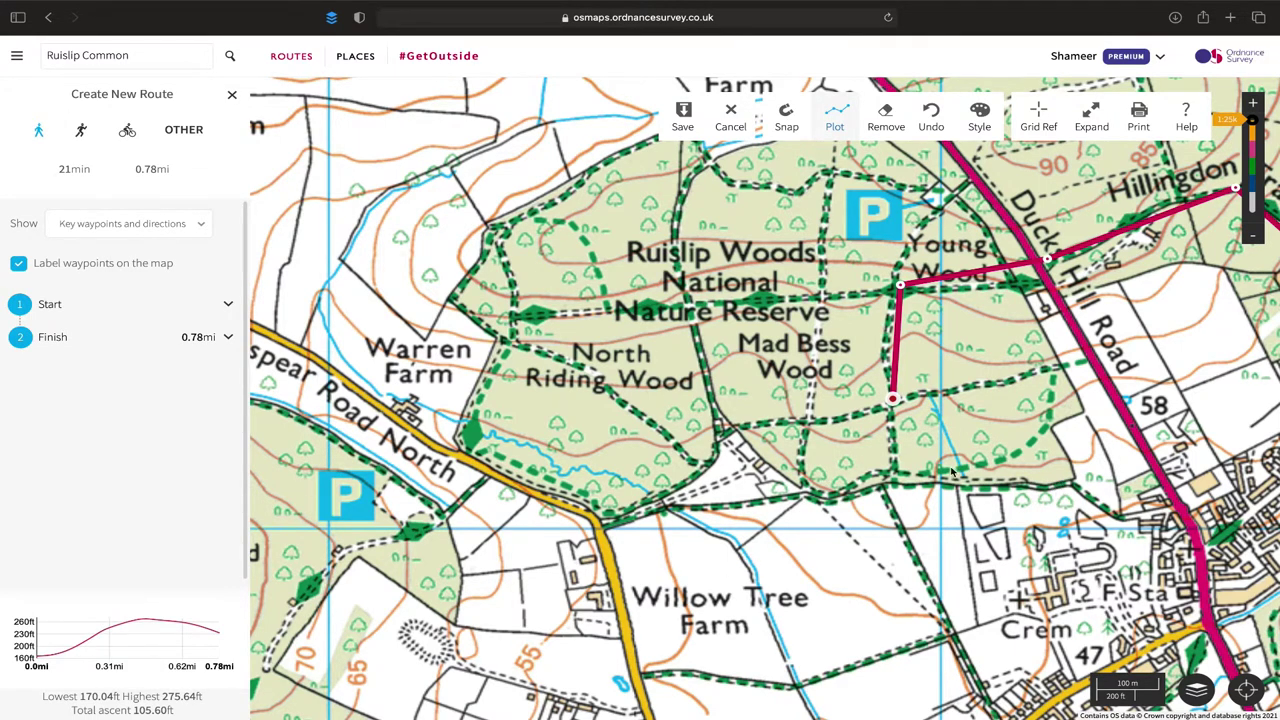
Undo the two Mad Bess Wood legs and add a point west of Ducks Hill Road (0.53 mi).
{"action": "left_click", "coordinate": [931, 118]}
{"action": "left_click", "coordinate": [931, 118]}
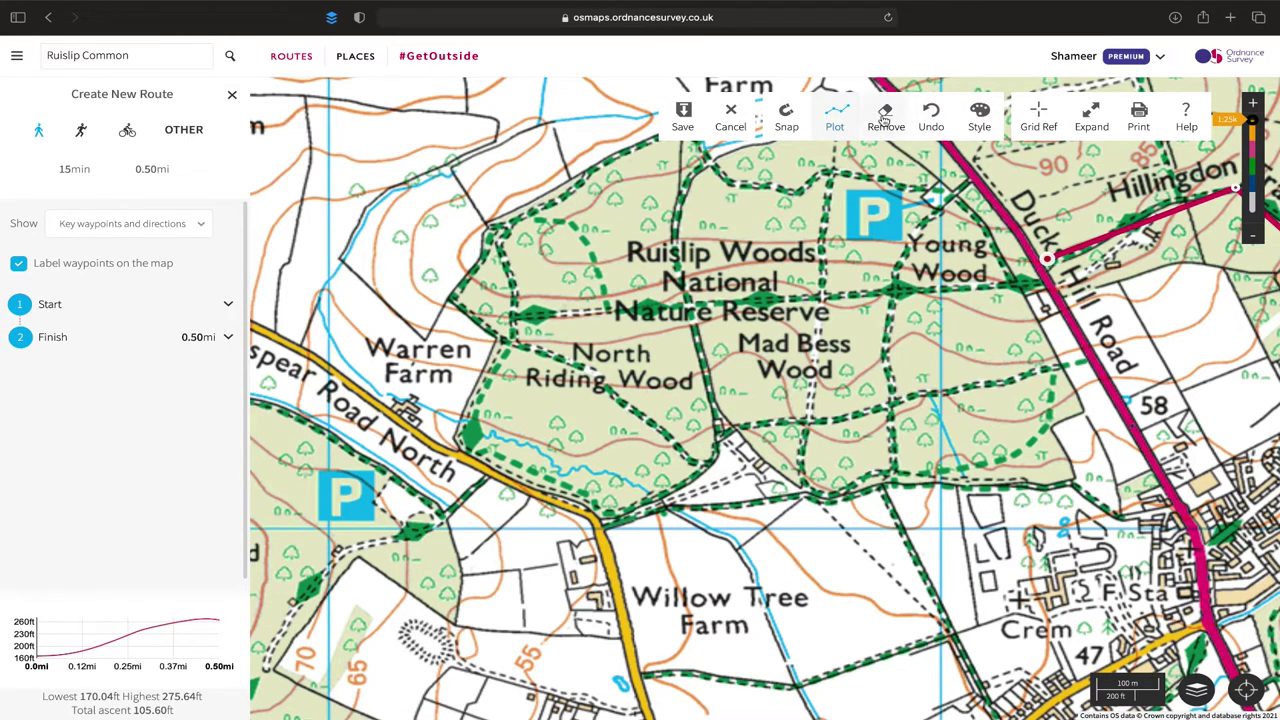
{"action": "left_click", "coordinate": [1035, 288]}
{"action": "left_click_drag", "start_coordinate": [1035, 288], "coordinate": [750, 410]}
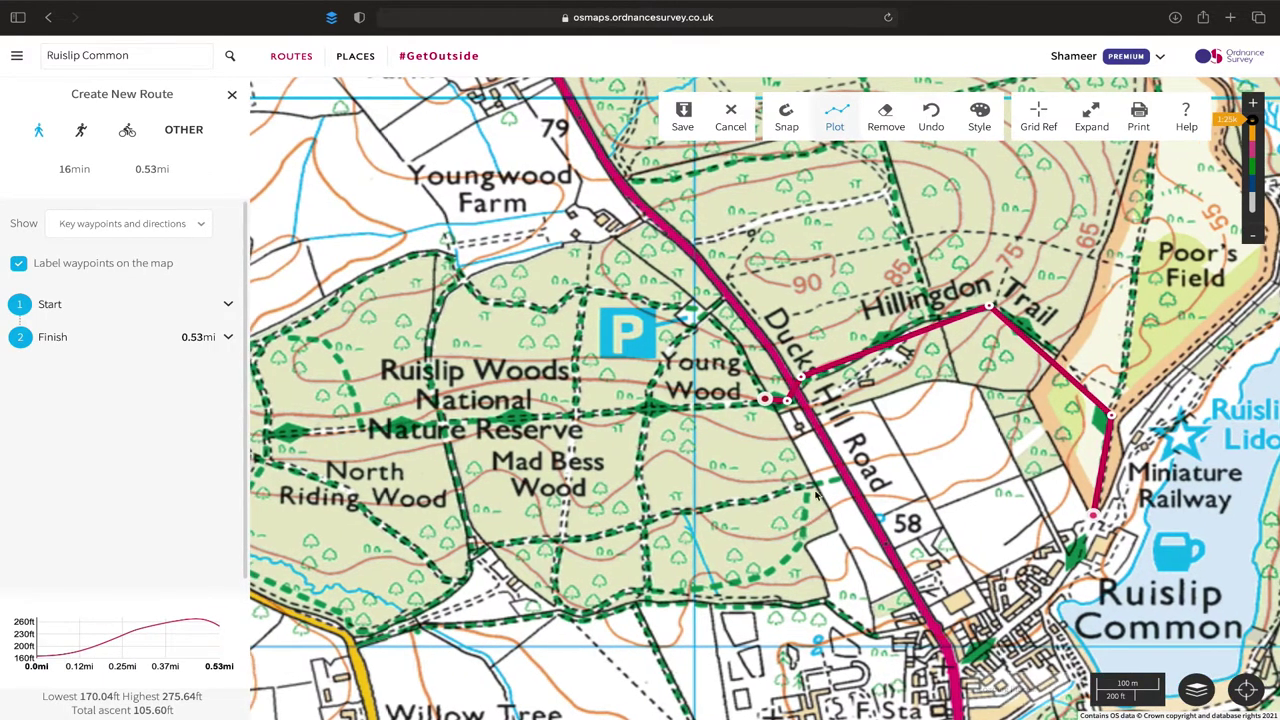
Extend the route through Ruislip Woods west onto Breakspear Road North.
{"action": "left_click", "coordinate": [814, 530]}
{"action": "left_click_drag", "start_coordinate": [814, 530], "coordinate": [918, 458]}
{"action": "scroll", "coordinate": [814, 490], "scroll_direction": "up", "scroll_amount": 3}
{"action": "left_click", "coordinate": [657, 347]}
{"action": "left_click", "coordinate": [1257, 240]}
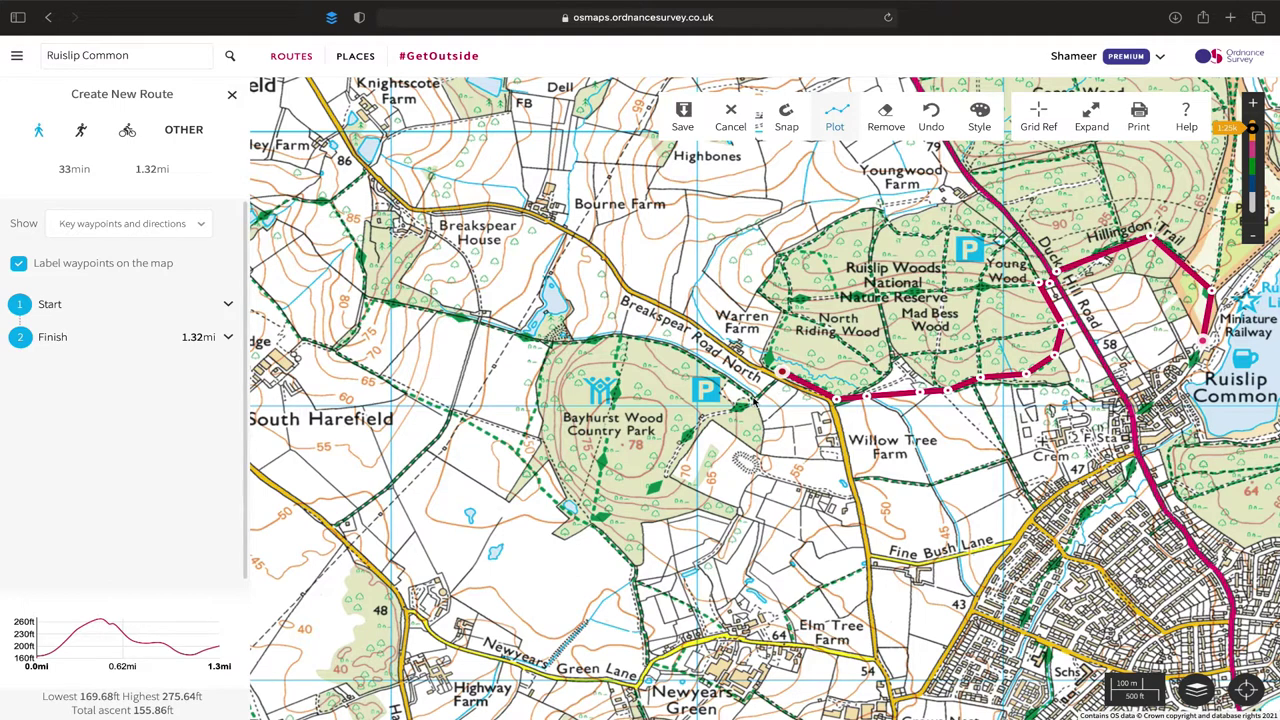
{"action": "left_click", "coordinate": [752, 400]}
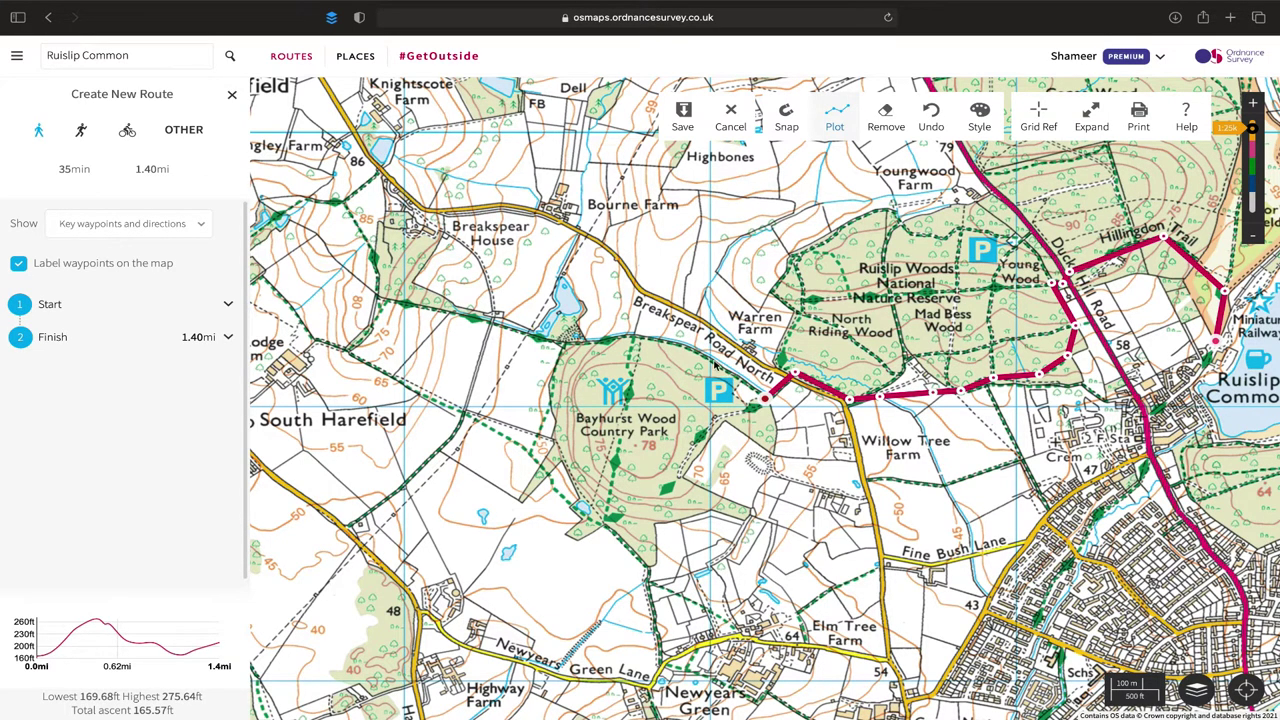
Continue west along Breakspear Road North, then turn south down Bayhurst Wood's west edge.
{"action": "left_click", "coordinate": [704, 360]}
{"action": "left_click", "coordinate": [696, 382]}
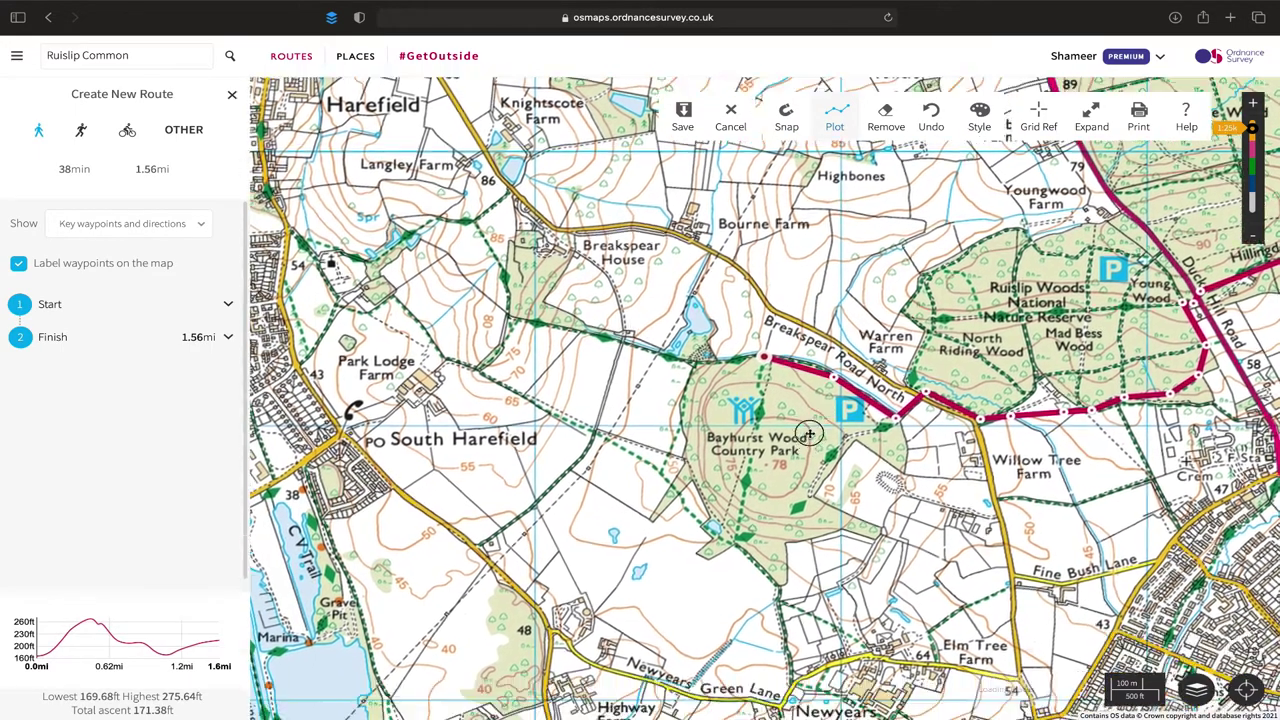
{"action": "left_click", "coordinate": [697, 355]}
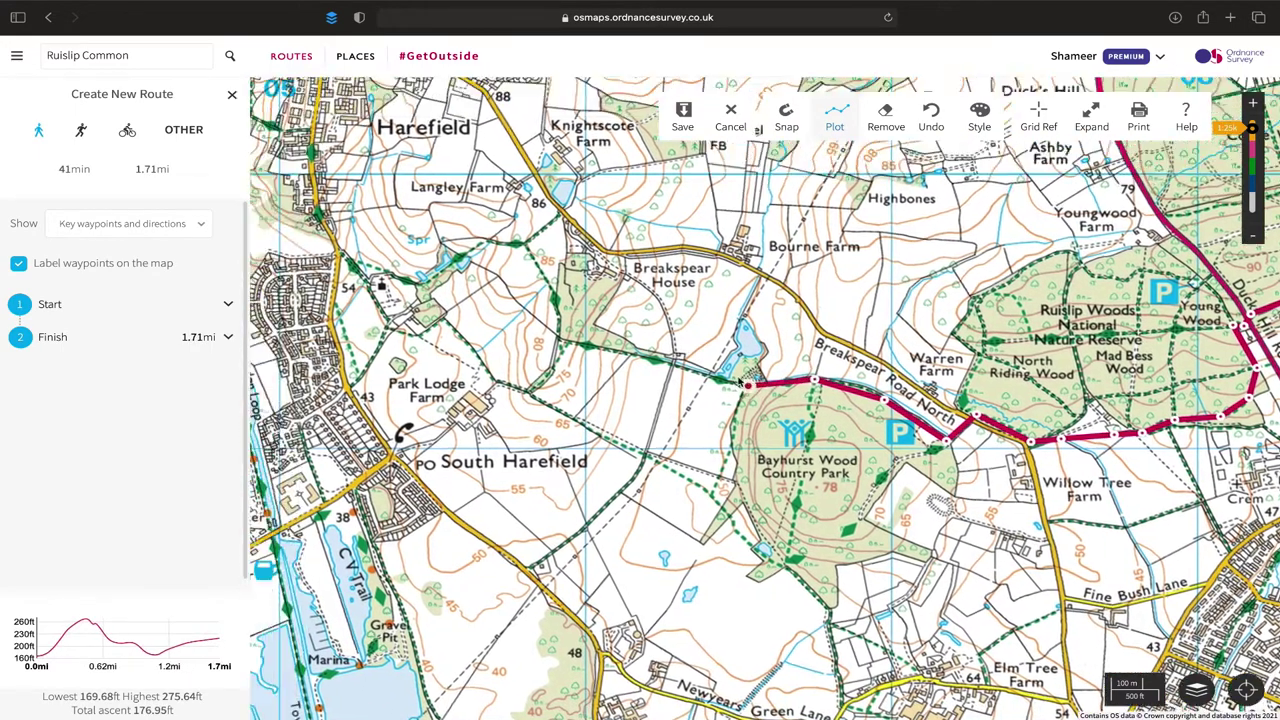
{"action": "left_click", "coordinate": [740, 383]}
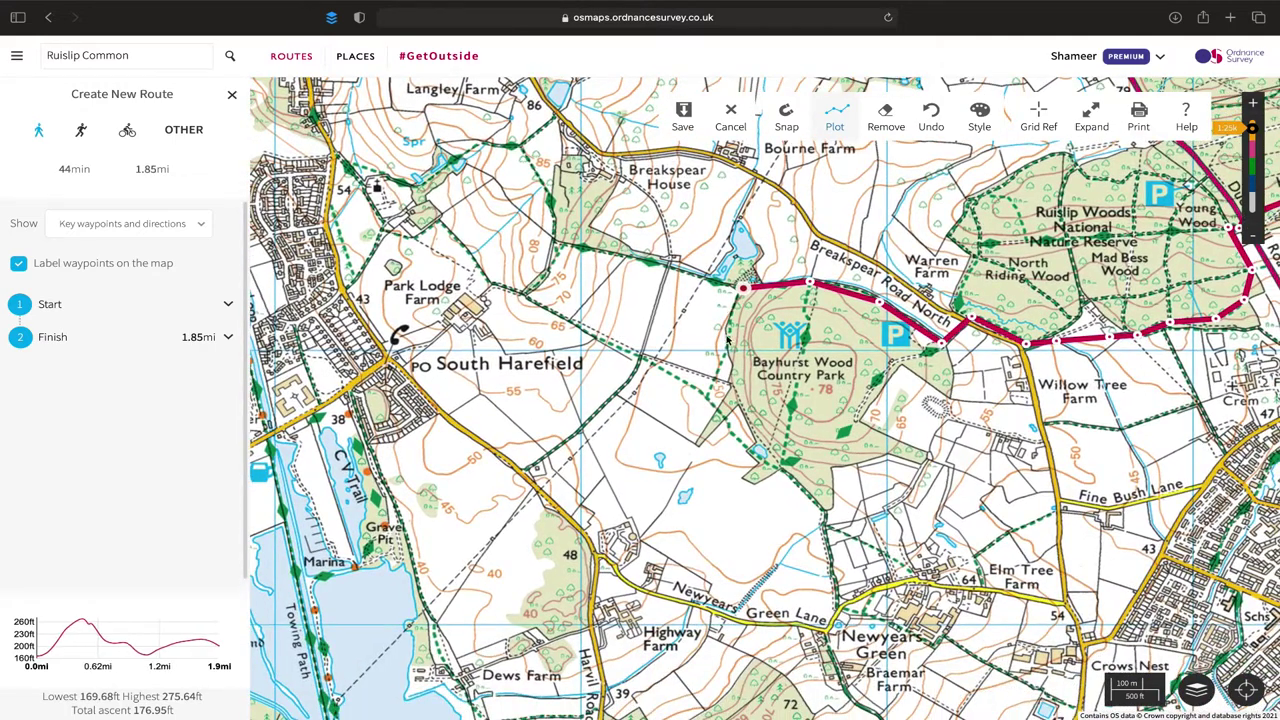
{"action": "left_click", "coordinate": [731, 365]}
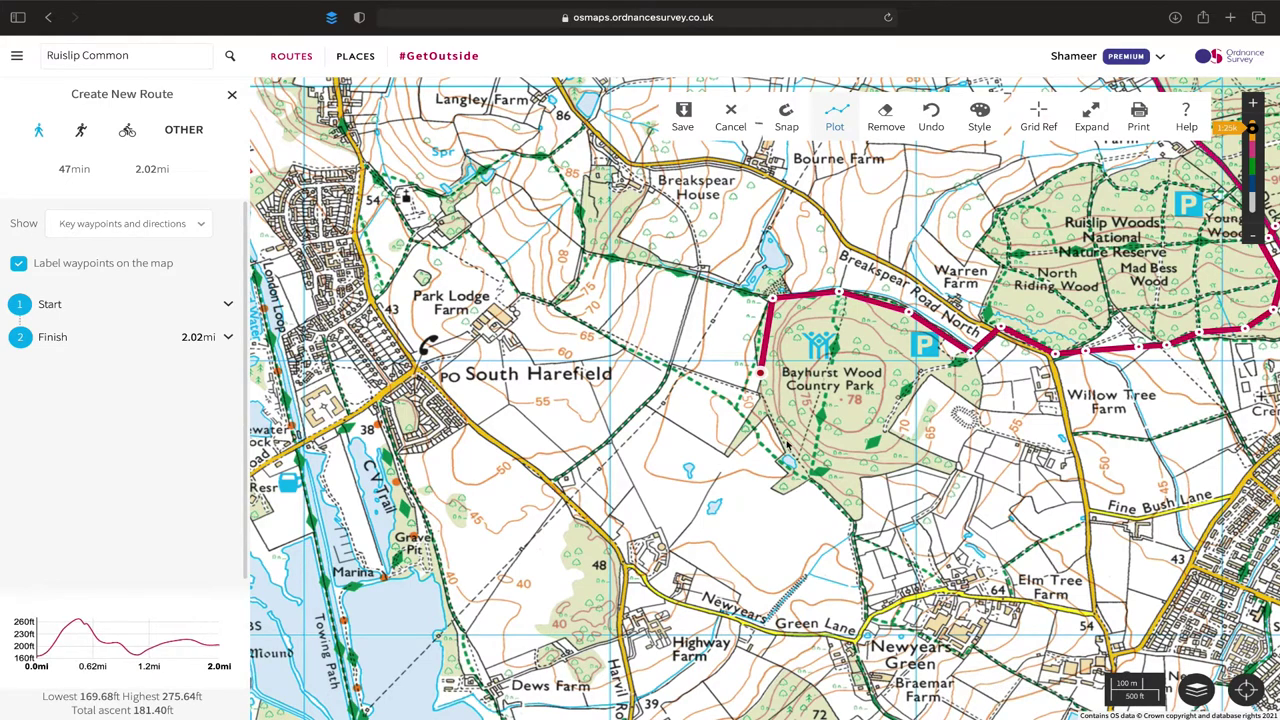
{"action": "left_click", "coordinate": [786, 451]}
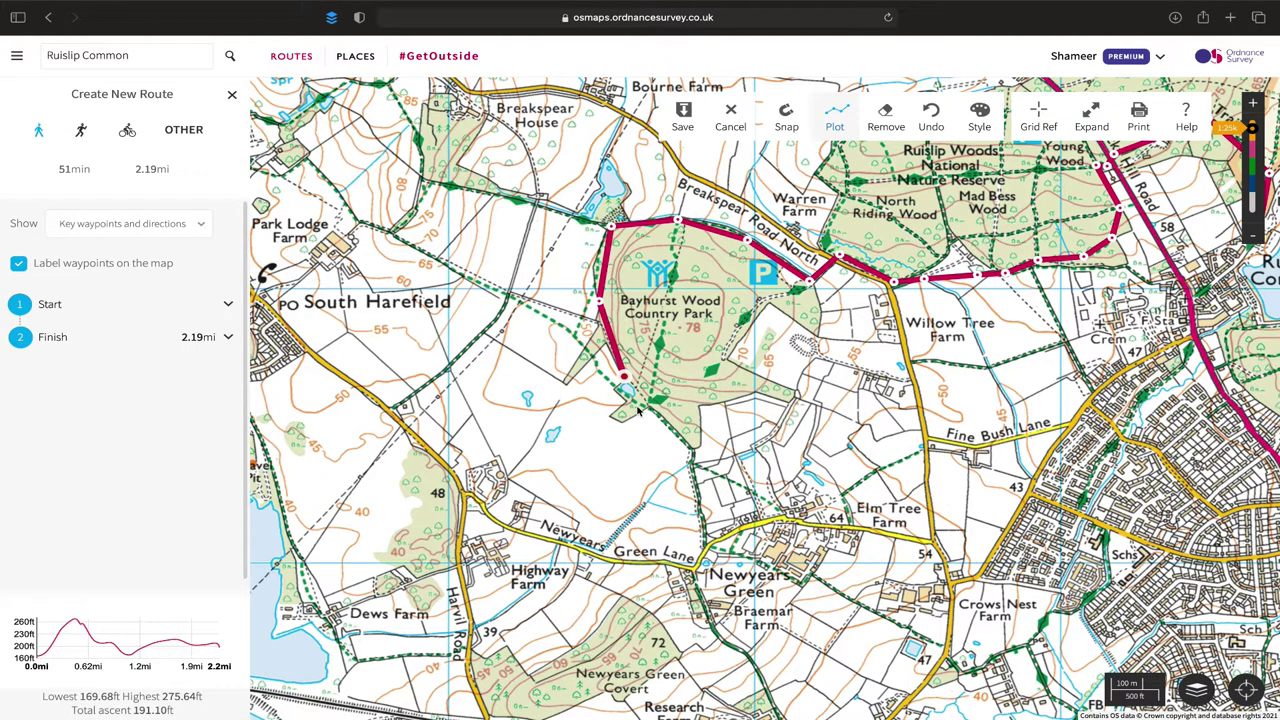
Add legs to Bayhurst Wood Country Park's southern tip, bringing the walk to 2.28 mi.
{"action": "left_click", "coordinate": [638, 393]}
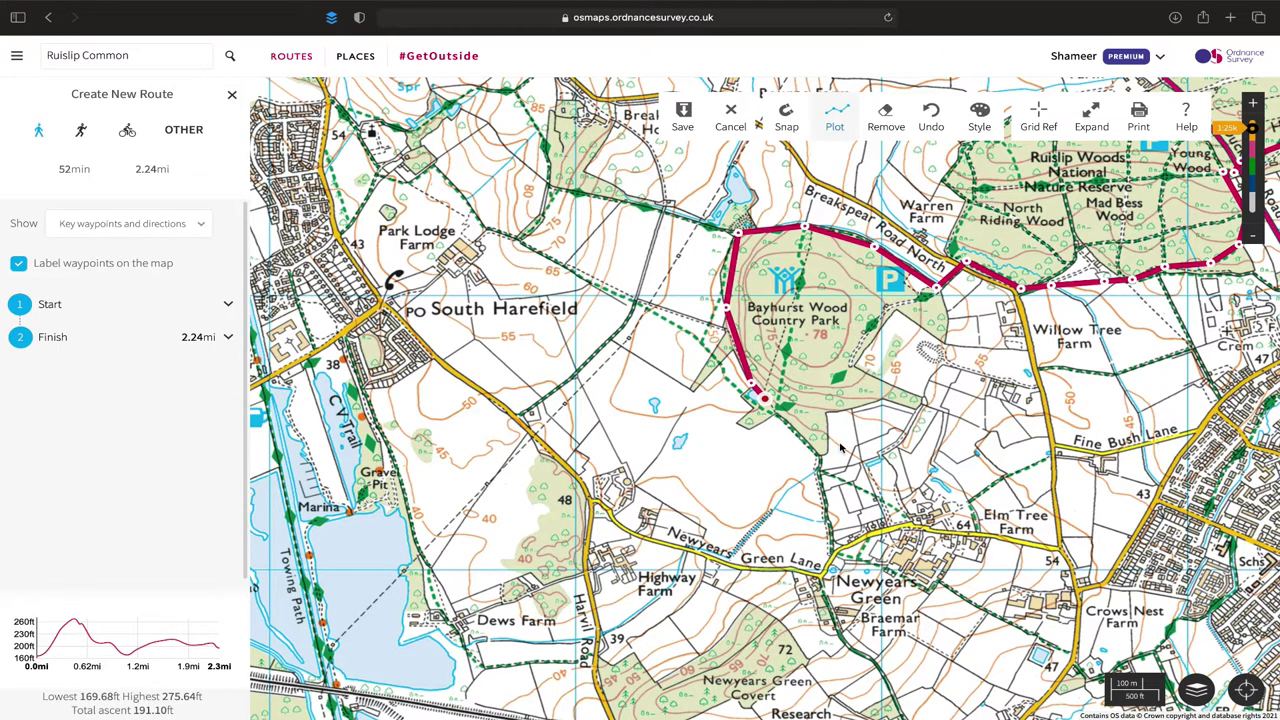
{"action": "left_click_drag", "start_coordinate": [914, 439], "coordinate": [763, 449]}
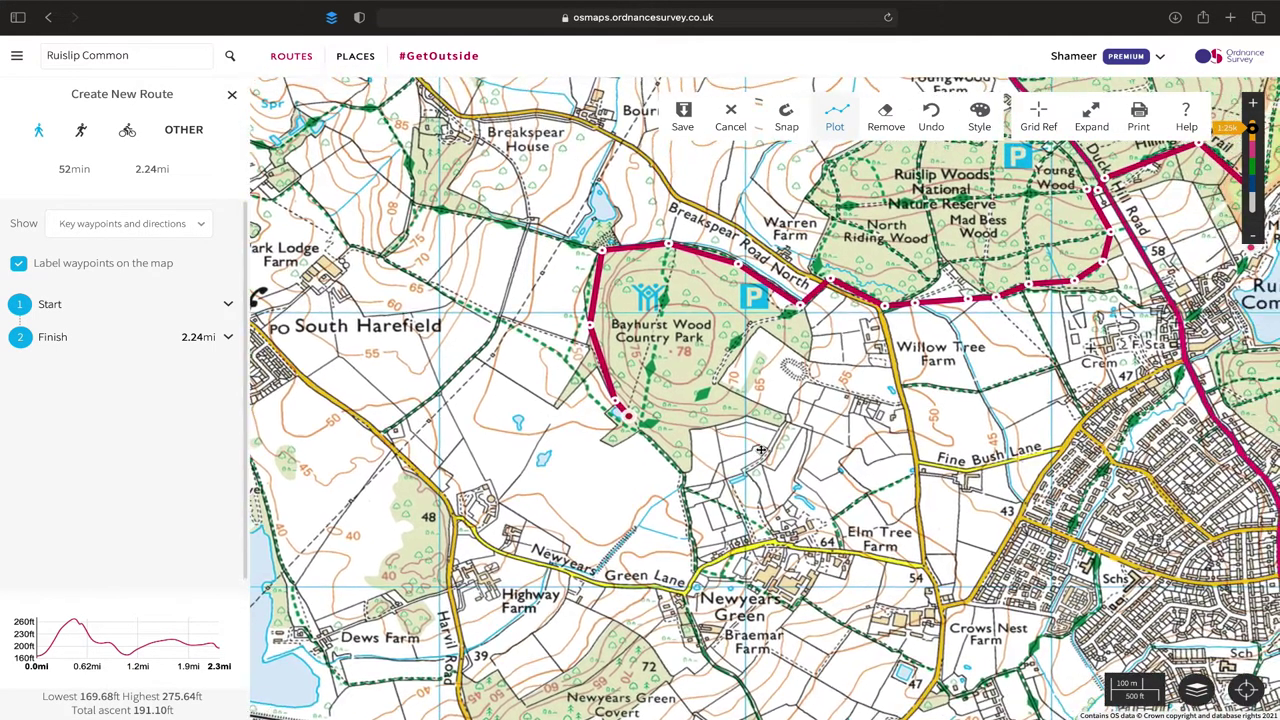
{"action": "scroll", "coordinate": [634, 432], "scroll_direction": "up", "scroll_amount": 3}
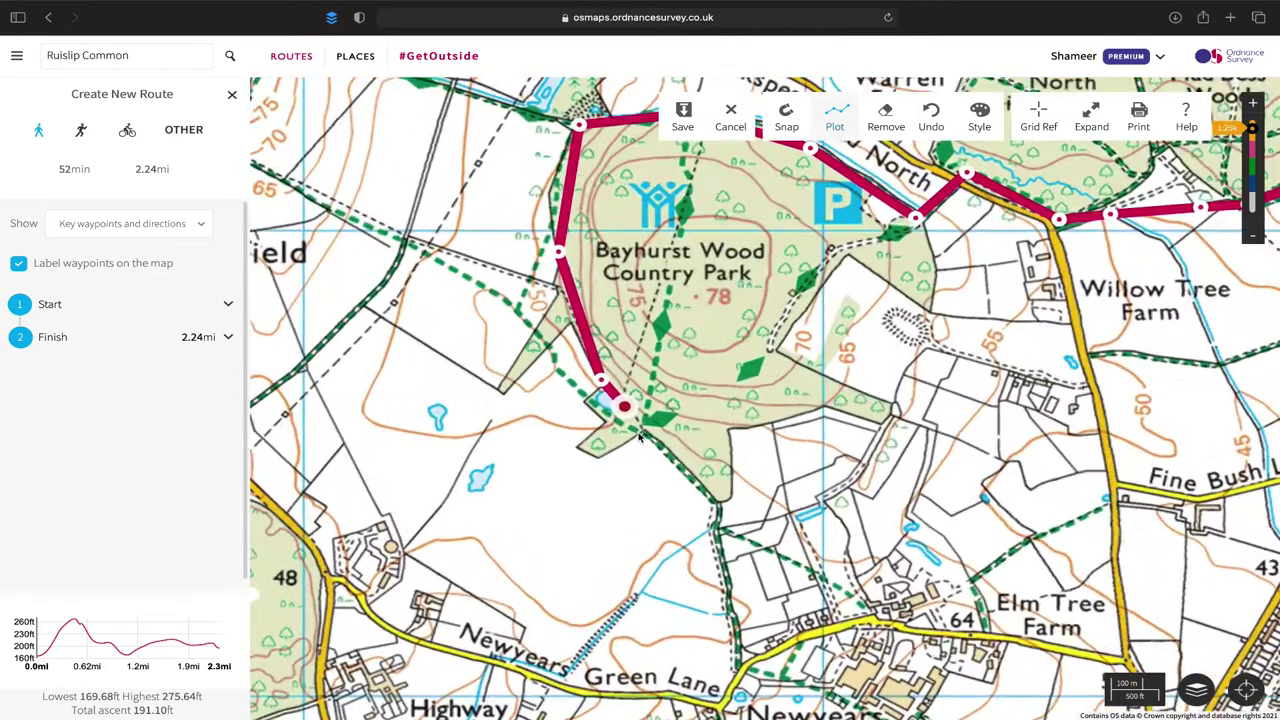
{"action": "left_click", "coordinate": [645, 430]}
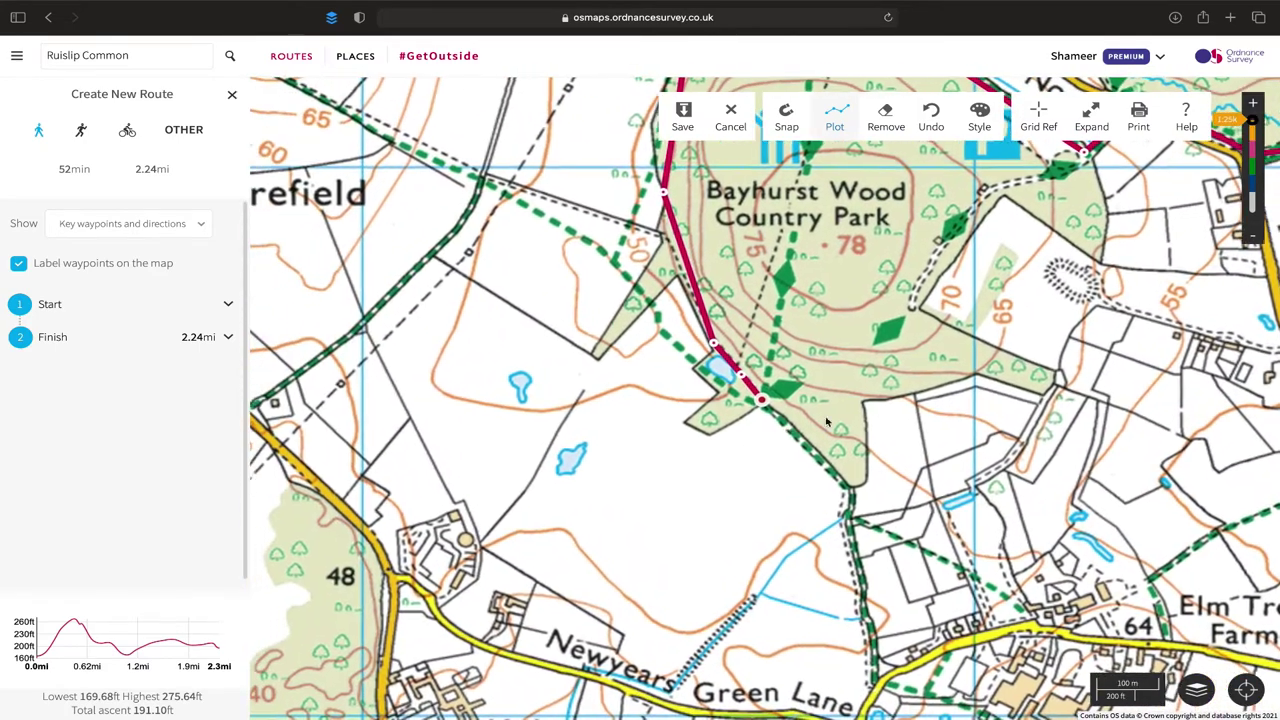
{"action": "left_click", "coordinate": [1252, 237]}
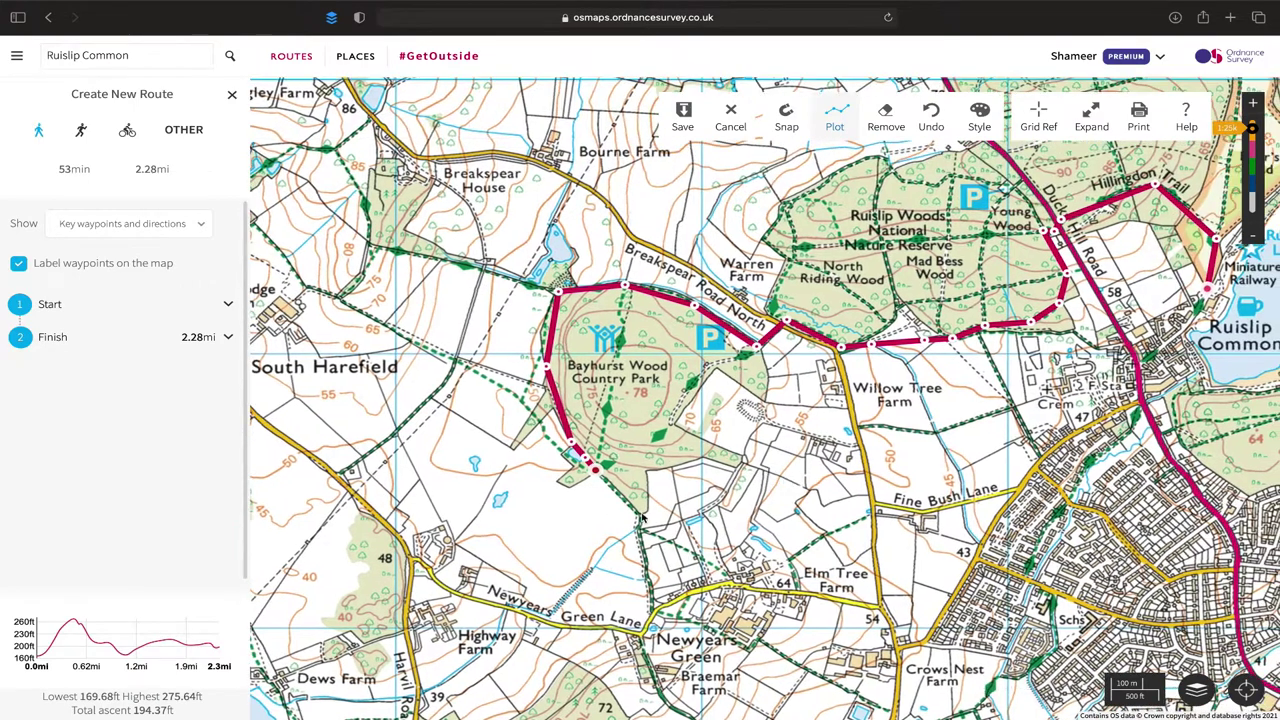
Route back northeast across Bayhurst Wood toward the Breakspear Road junction and Warren Farm.
{"action": "left_click", "coordinate": [665, 432]}
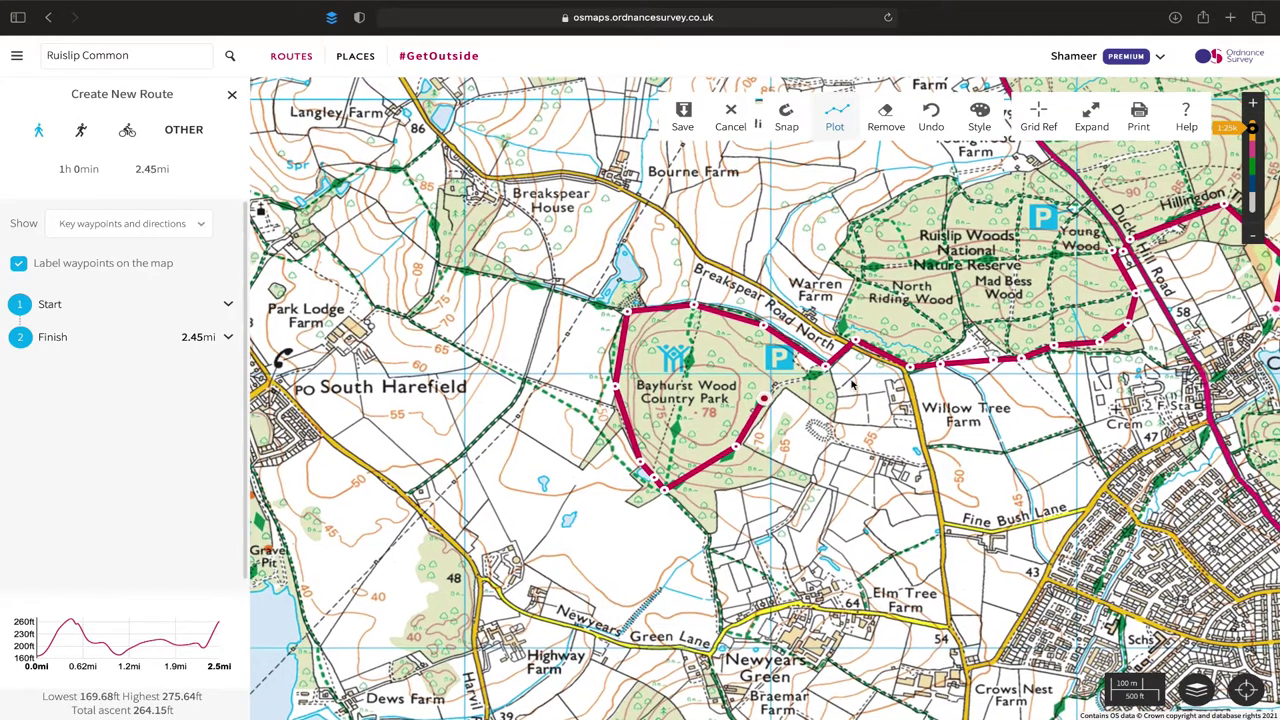
{"action": "left_click", "coordinate": [852, 383]}
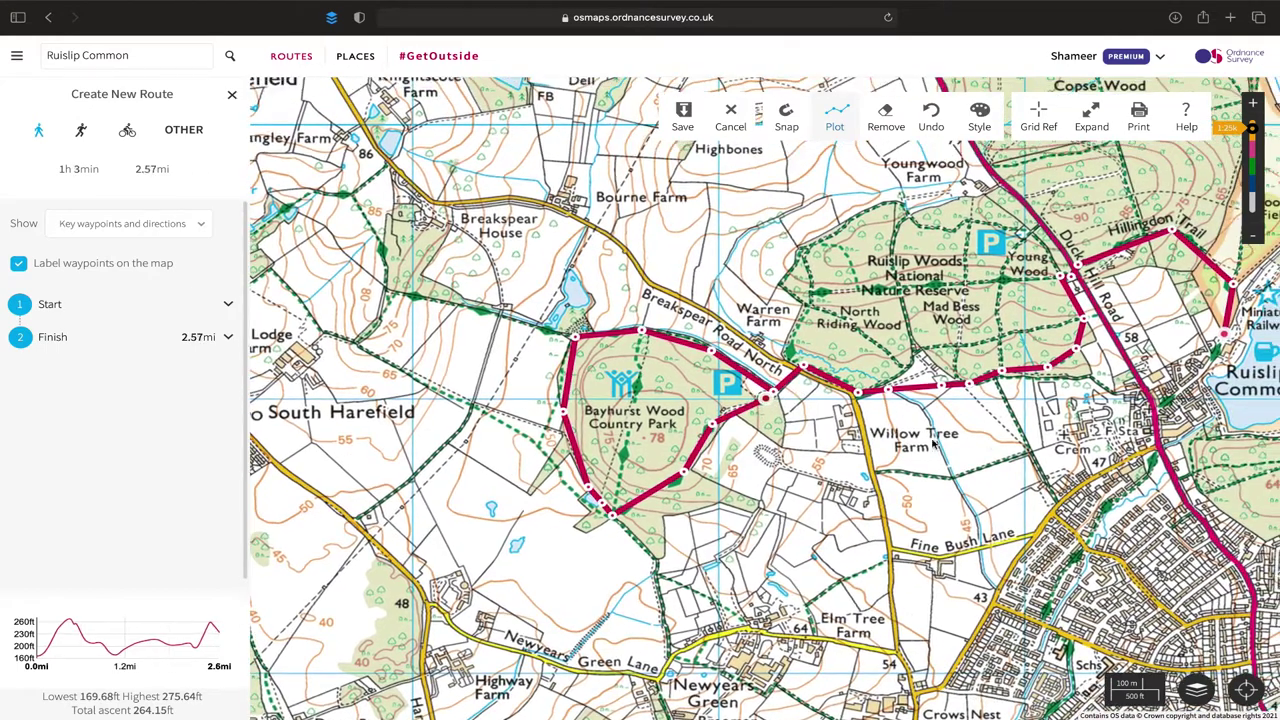
{"action": "scroll", "coordinate": [850, 410], "scroll_direction": "down", "scroll_amount": 3}
{"action": "left_click", "coordinate": [762, 370]}
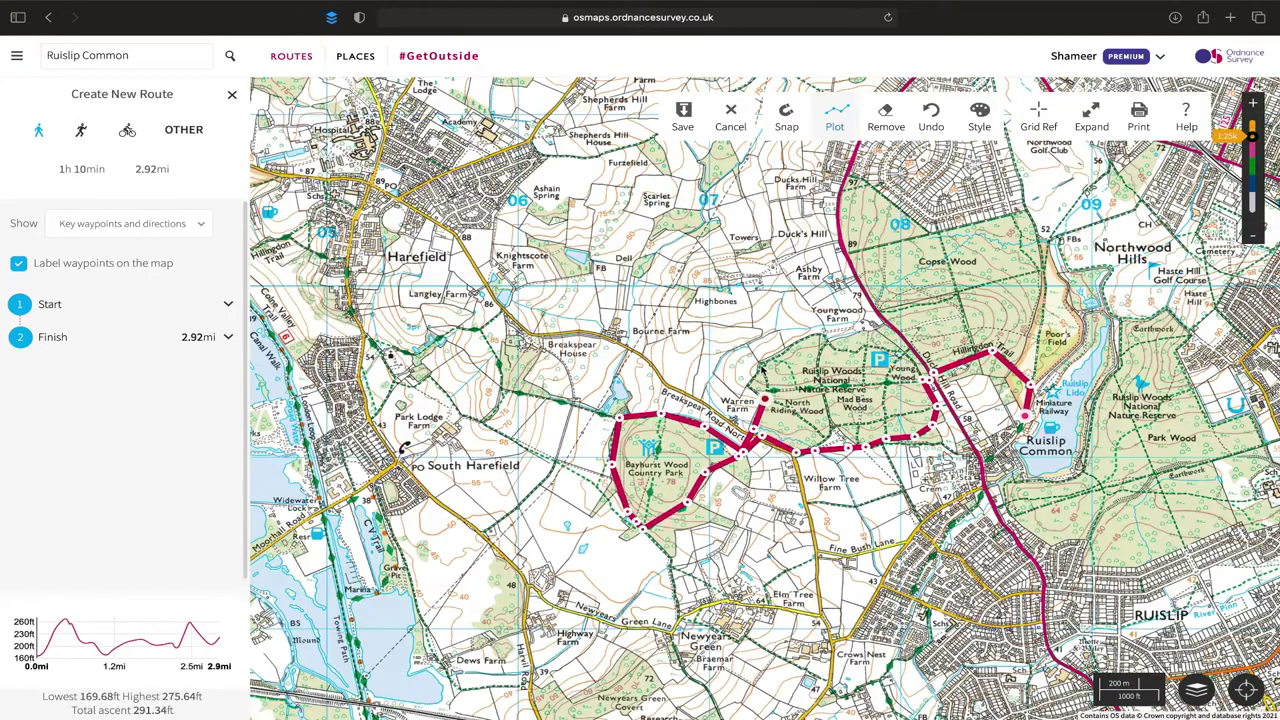
{"action": "left_click", "coordinate": [763, 370]}
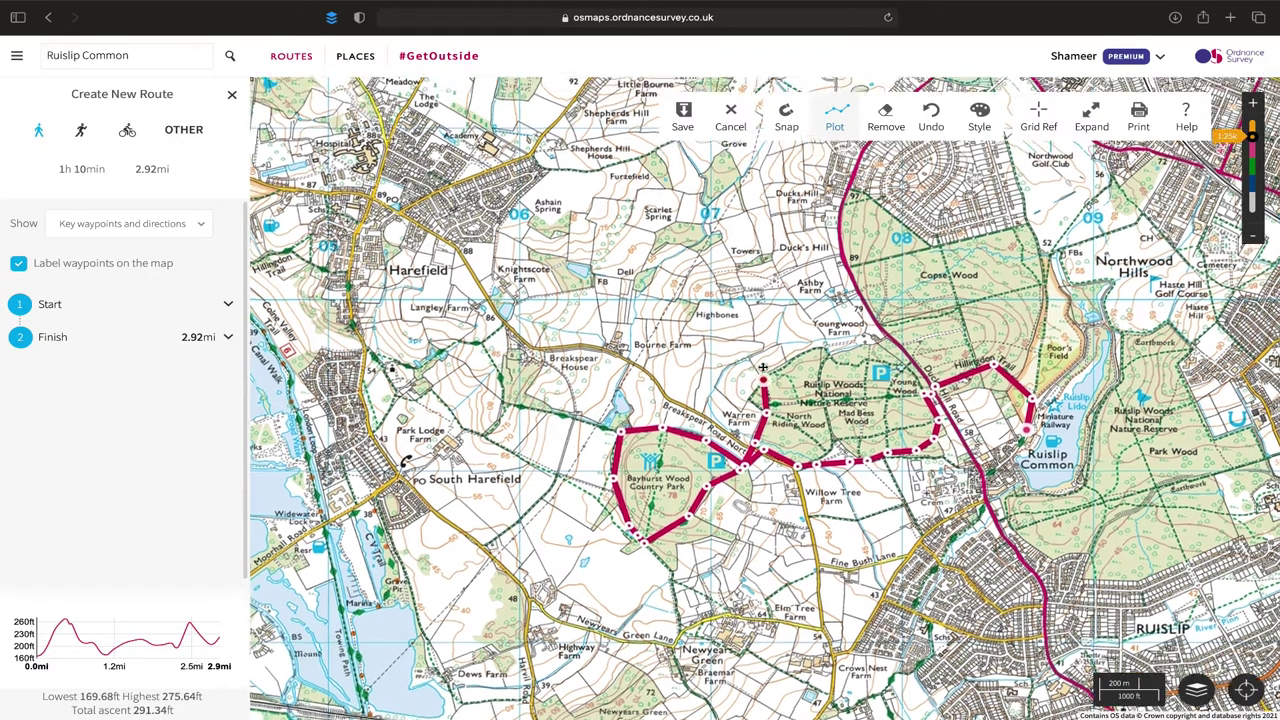
{"action": "scroll", "coordinate": [685, 455], "scroll_direction": "up", "scroll_amount": 3}
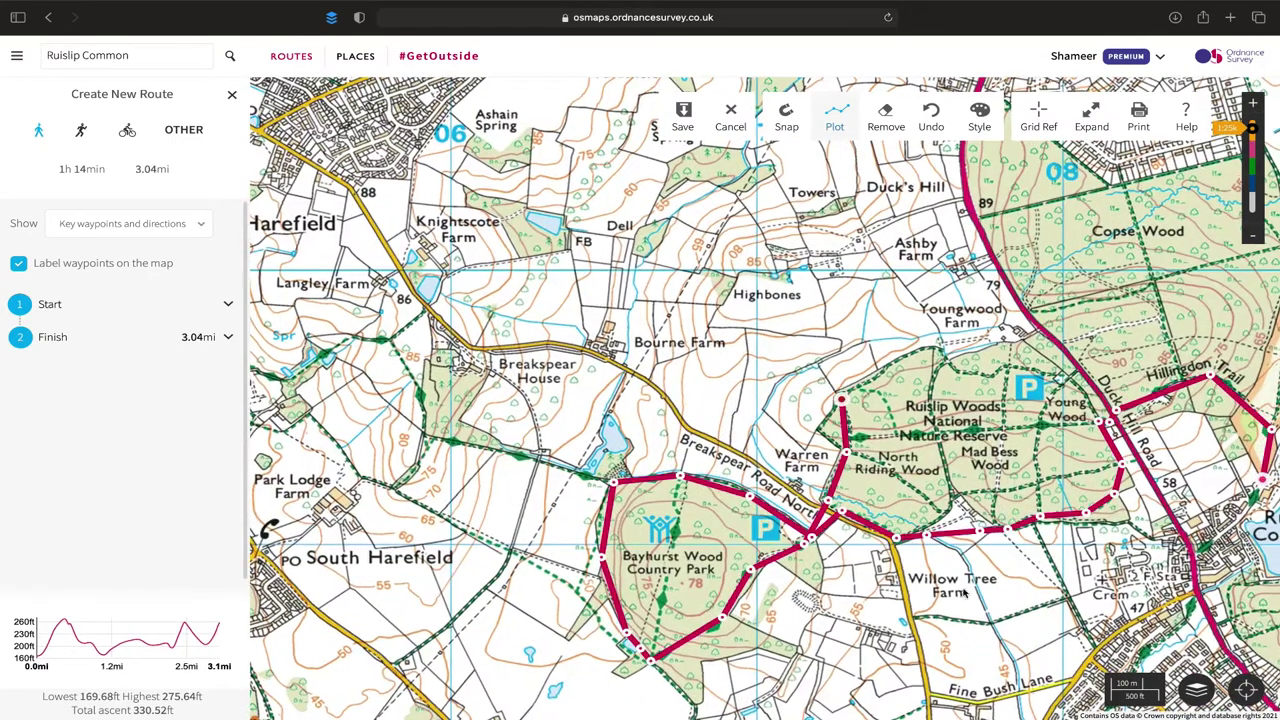
Add points toward Young Wood, Duck's Hill Road and the Hillingdon Trail, reaching 3.66 mi.
{"action": "left_click_drag", "start_coordinate": [997, 531], "coordinate": [757, 541]}
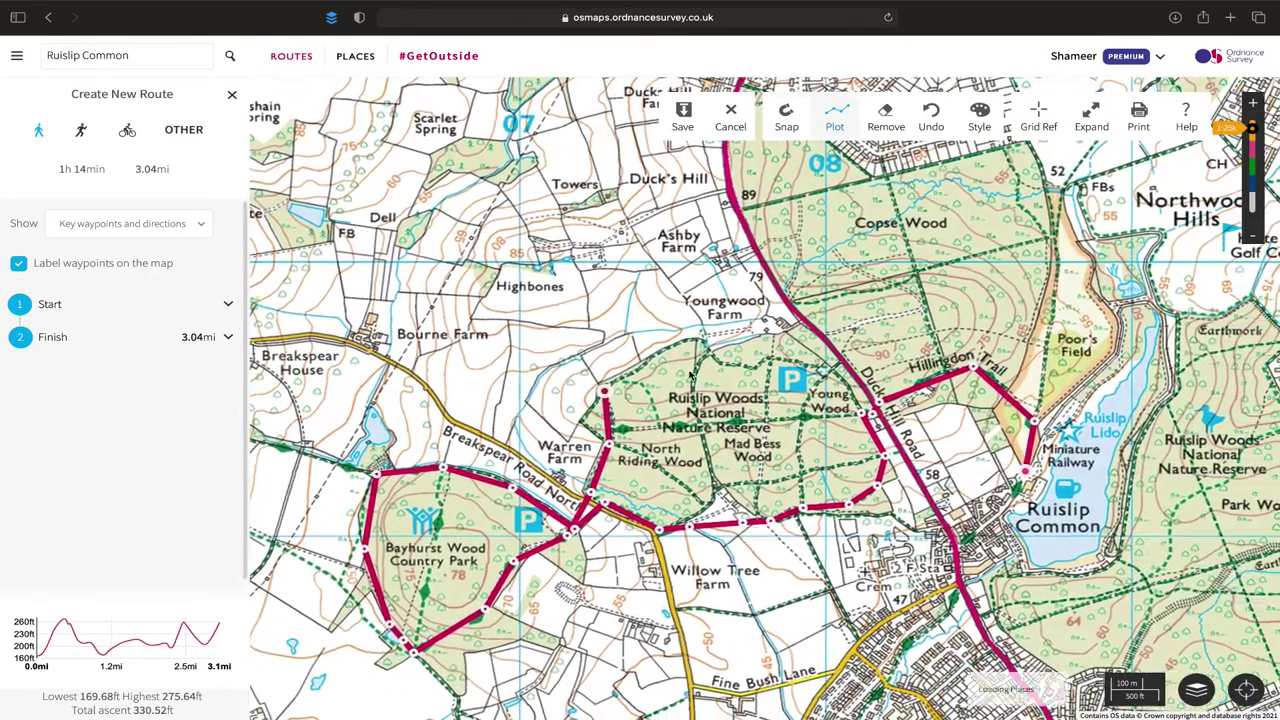
{"action": "left_click", "coordinate": [797, 400]}
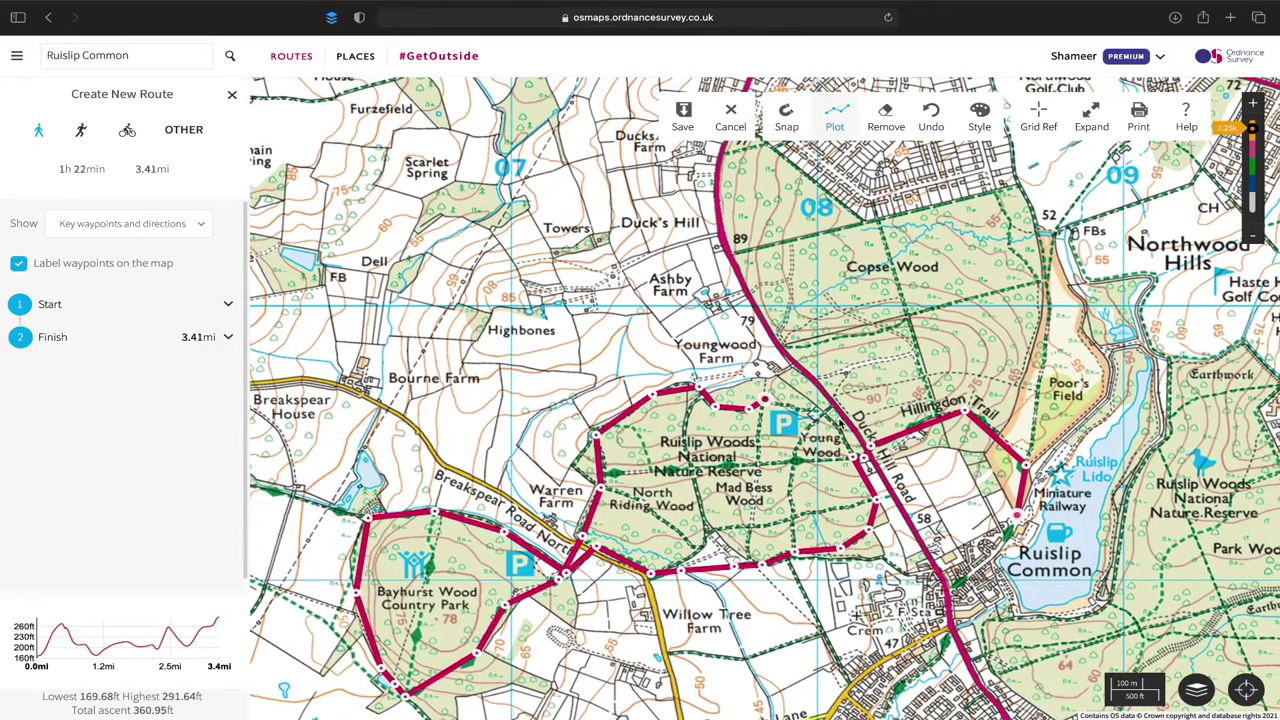
{"action": "left_click", "coordinate": [798, 412]}
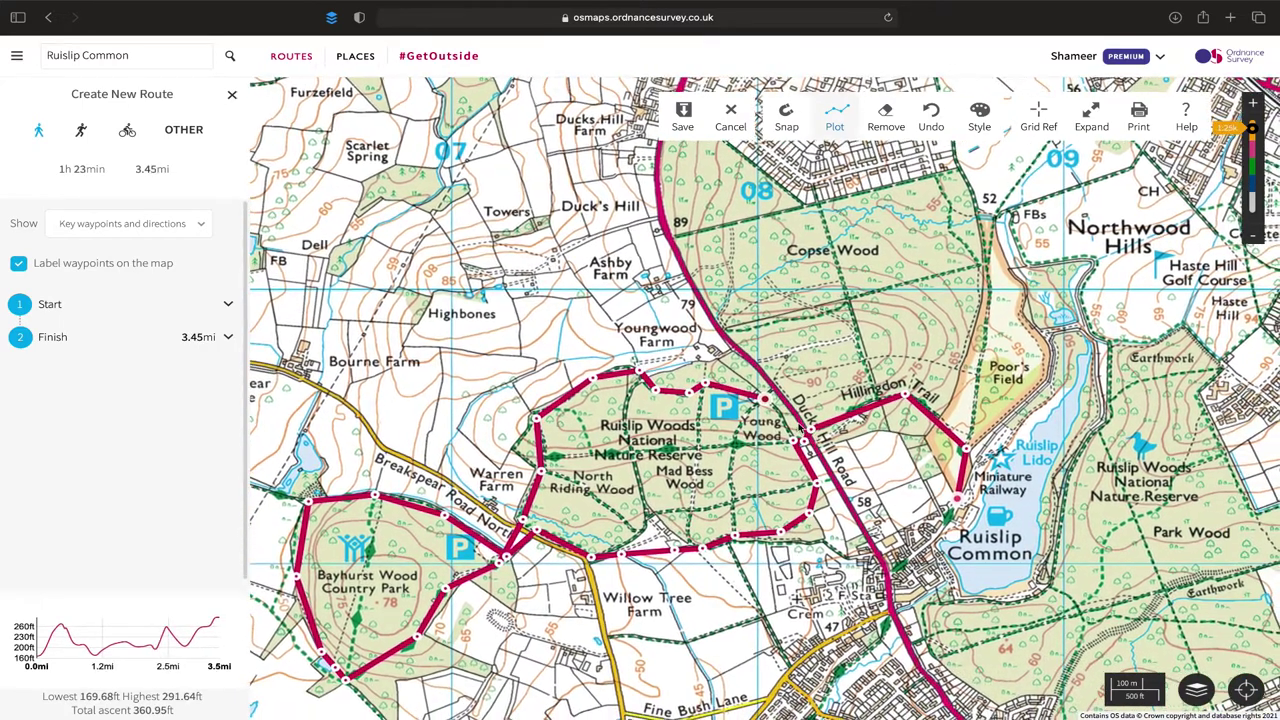
{"action": "left_click", "coordinate": [800, 428]}
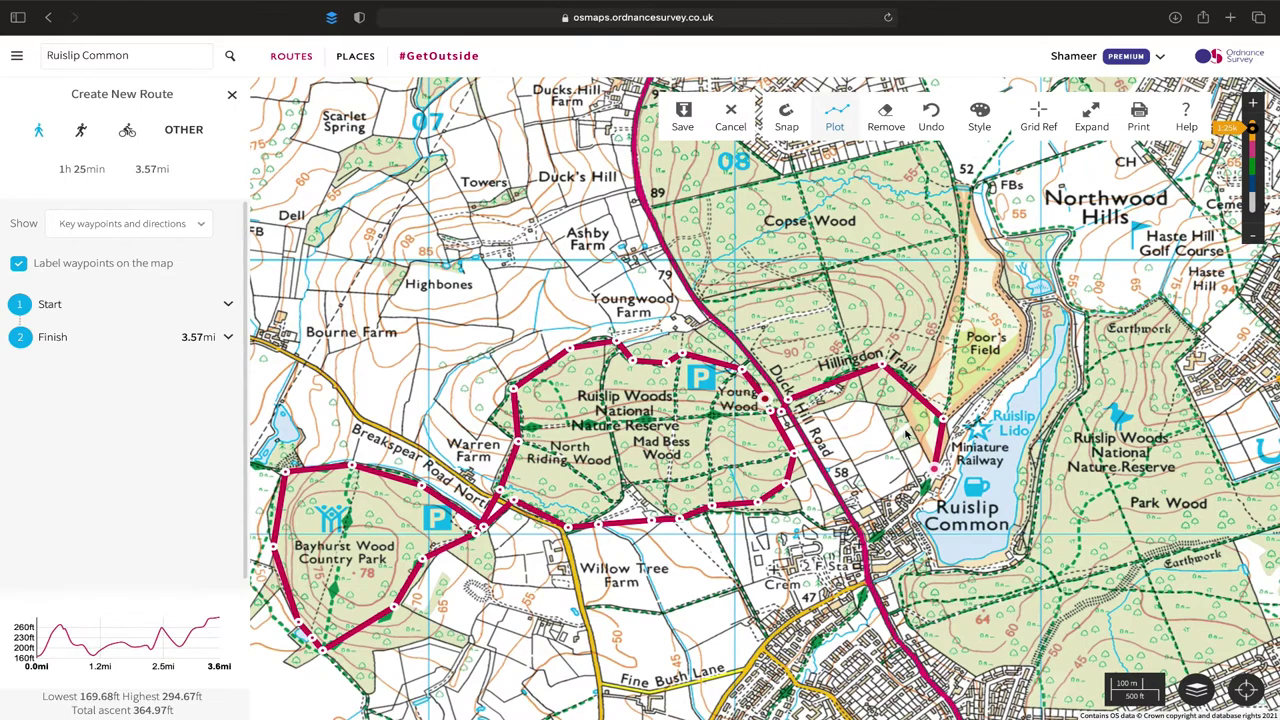
{"action": "left_click_drag", "start_coordinate": [906, 431], "coordinate": [826, 502]}
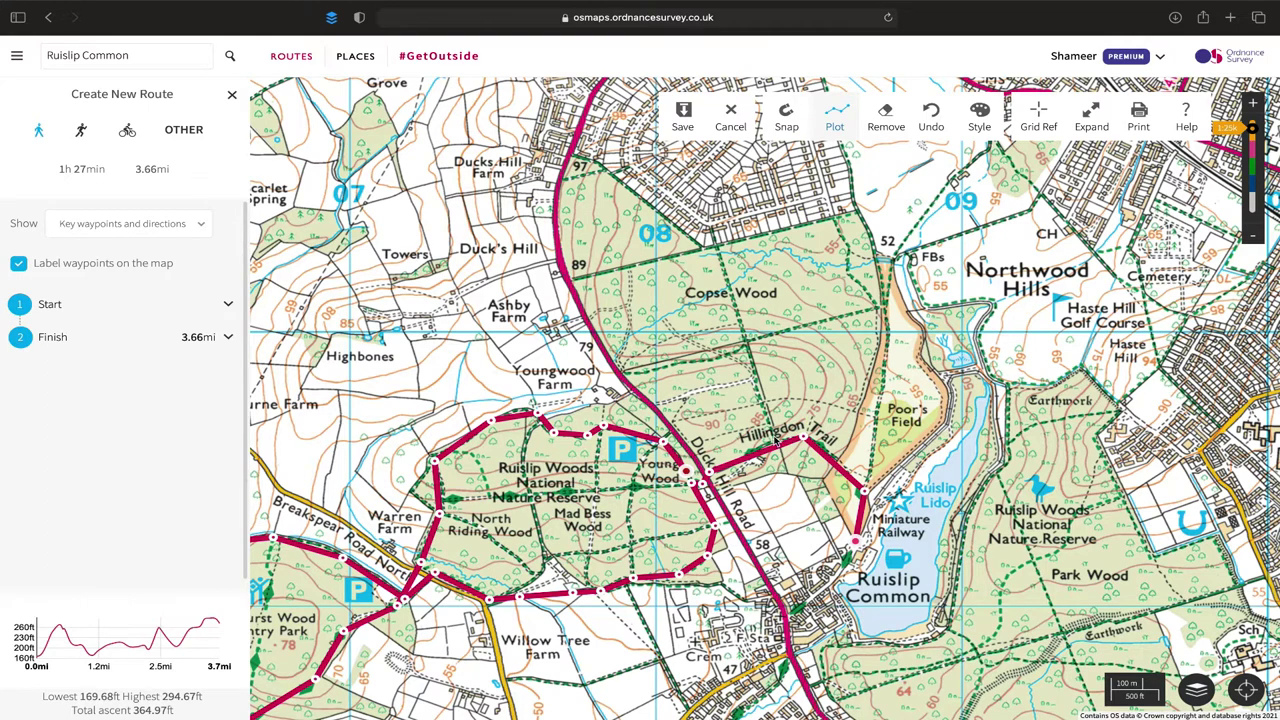
{"action": "left_click_drag", "start_coordinate": [775, 440], "coordinate": [765, 404]}
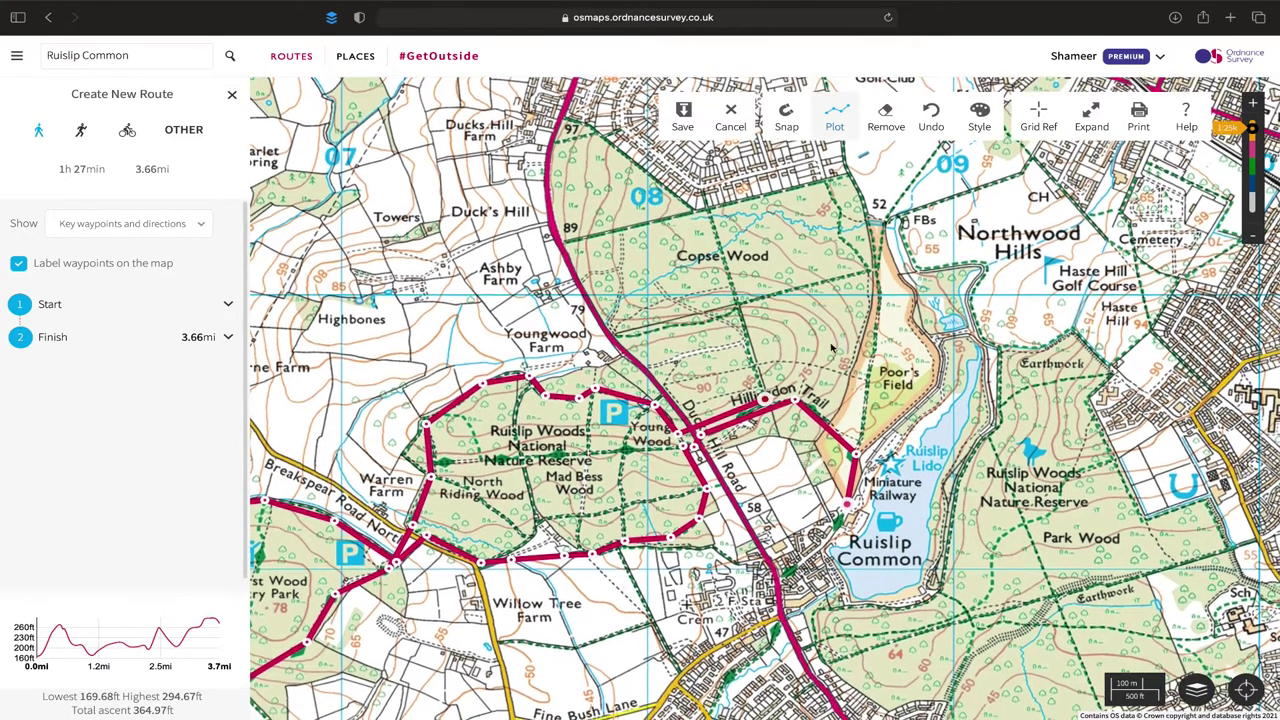
Add a leg north of the Hillingdon Trail into Copse Wood, bringing the walk to 3.85 mi.
{"action": "left_click_drag", "start_coordinate": [825, 370], "coordinate": [829, 445]}
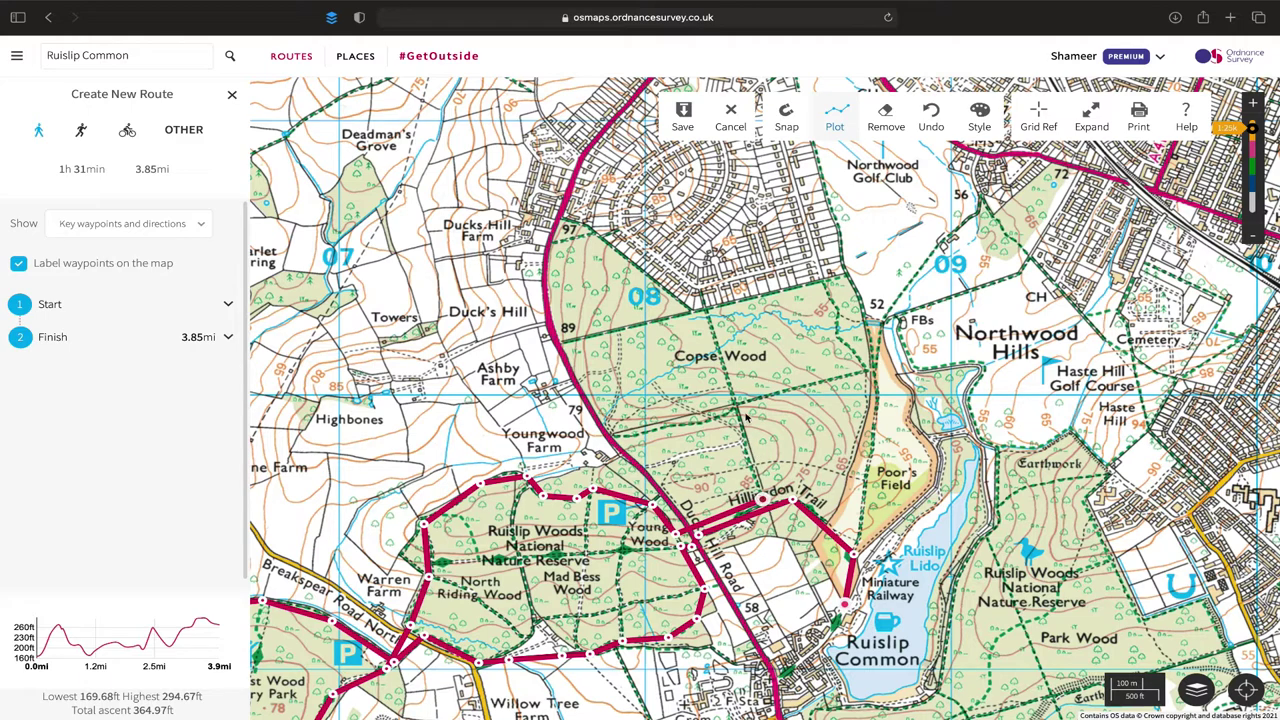
Add route points across the top of Copse Wood along its north edge toward the stream.
{"action": "scroll", "coordinate": [737, 405], "scroll_direction": "up", "scroll_amount": 1}
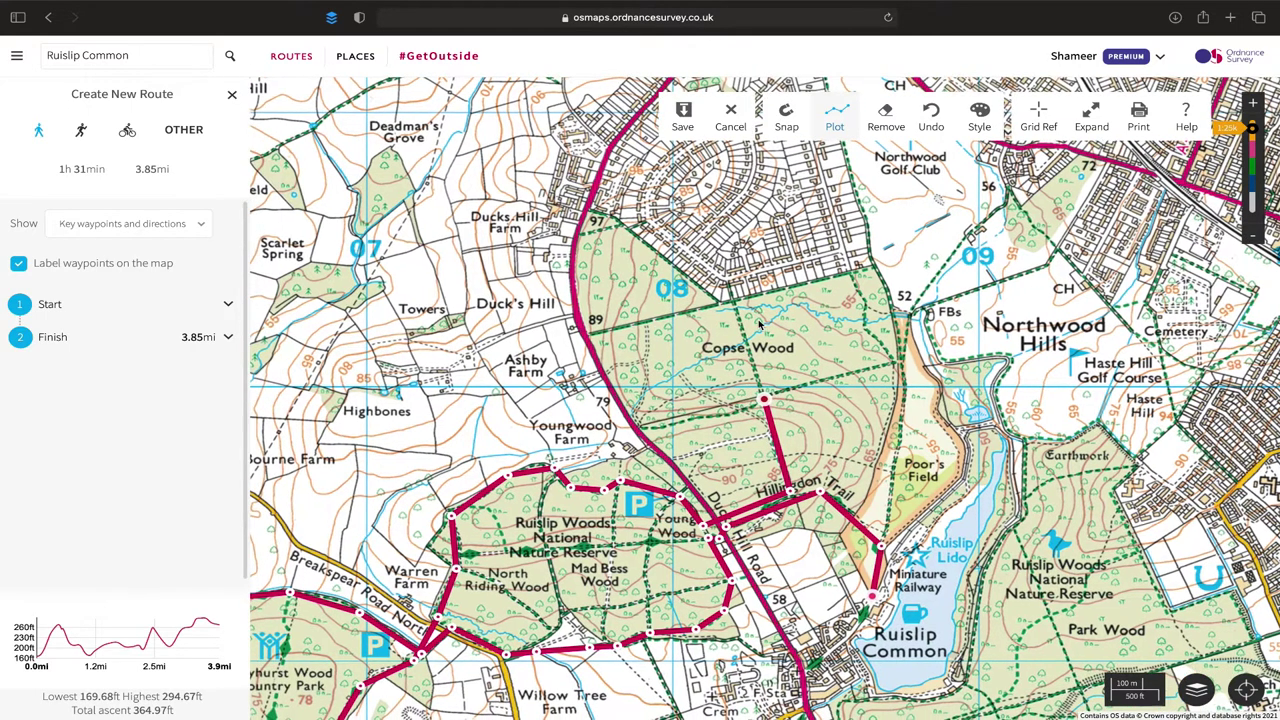
{"action": "left_click", "coordinate": [697, 290]}
{"action": "scroll", "coordinate": [940, 410], "scroll_direction": "up", "scroll_amount": 3}
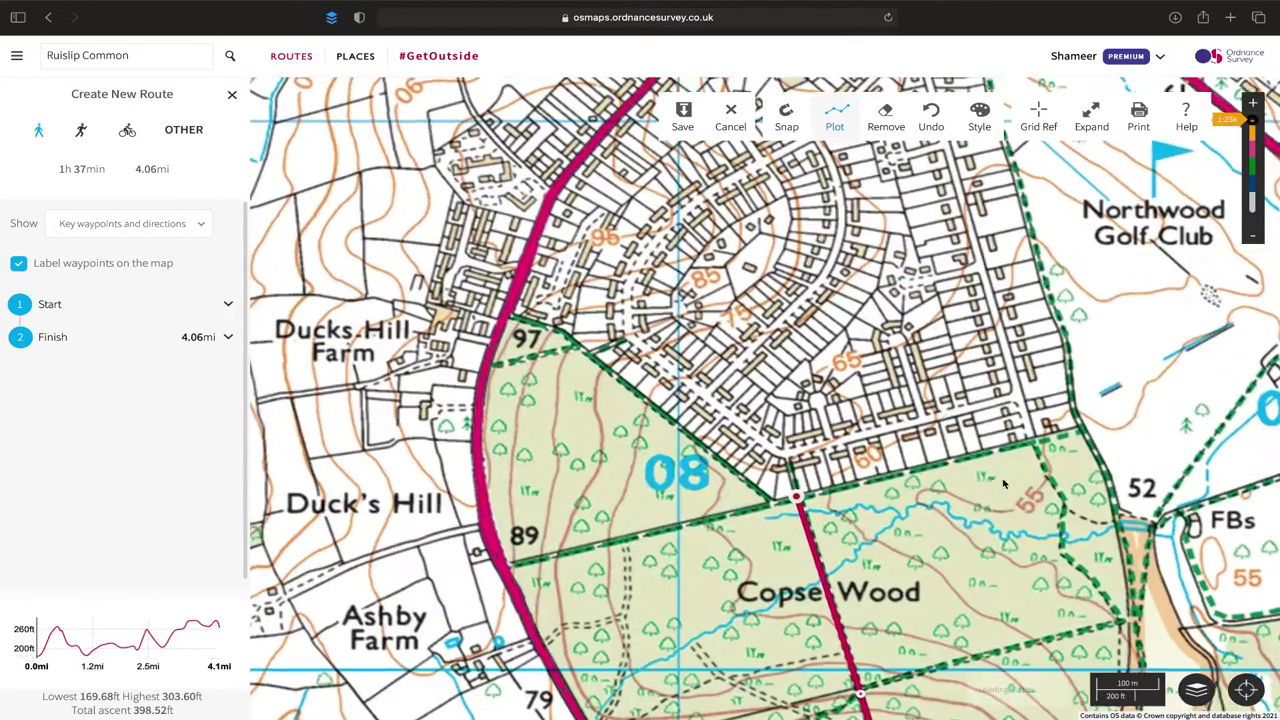
{"action": "left_click_drag", "start_coordinate": [940, 410], "coordinate": [663, 235]}
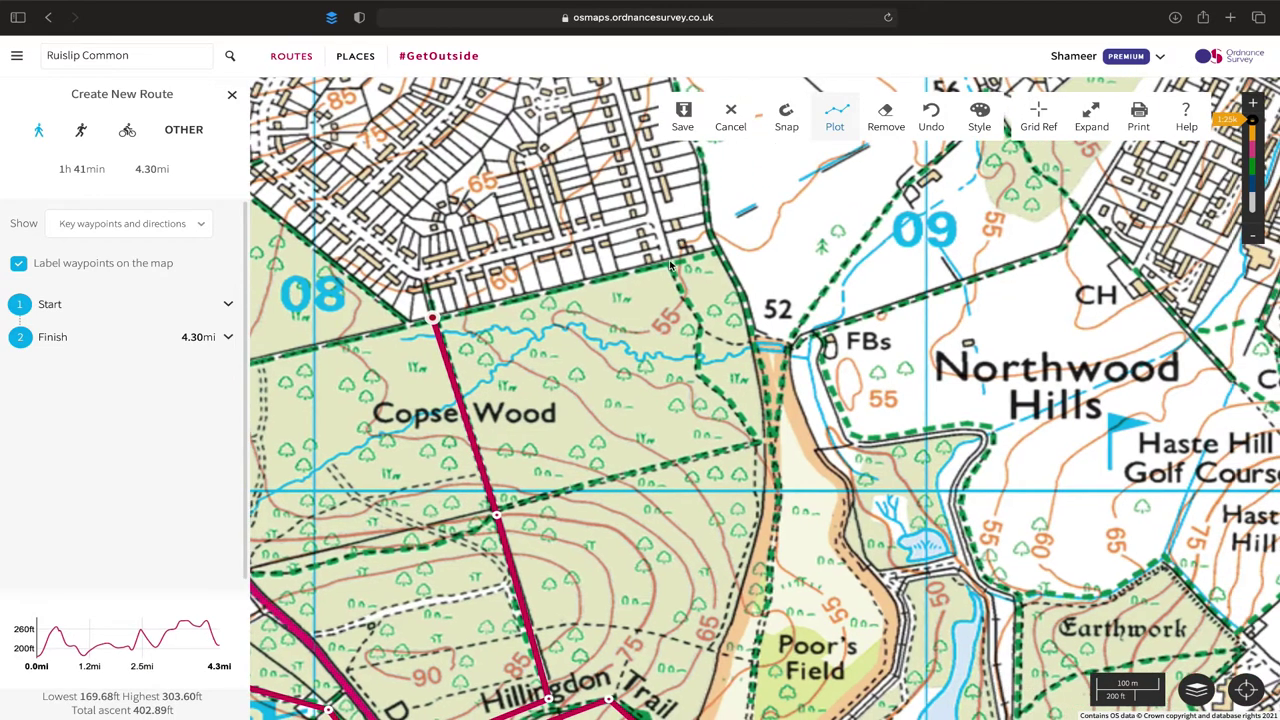
{"action": "left_click", "coordinate": [670, 266]}
{"action": "scroll", "coordinate": [700, 330], "scroll_direction": "up", "scroll_amount": 3}
{"action": "scroll", "coordinate": [730, 390], "scroll_direction": "down", "scroll_amount": 3}
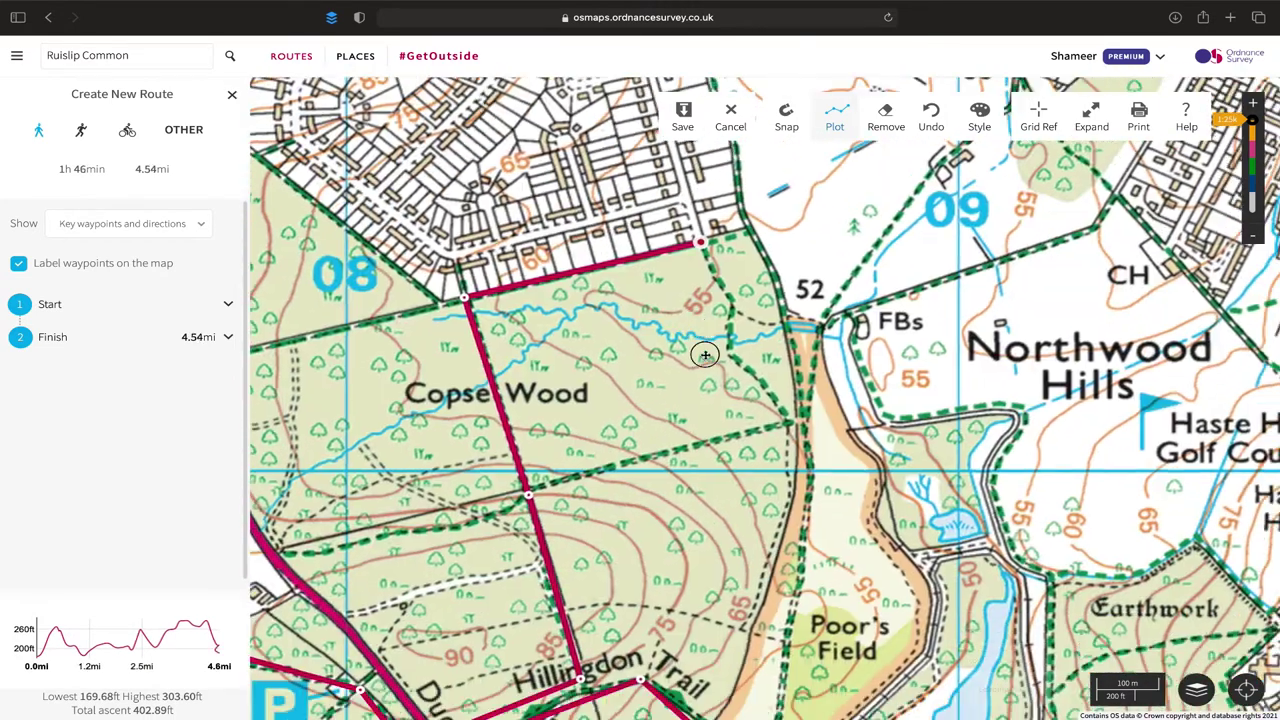
{"action": "scroll", "coordinate": [715, 330], "scroll_direction": "down", "scroll_amount": 2}
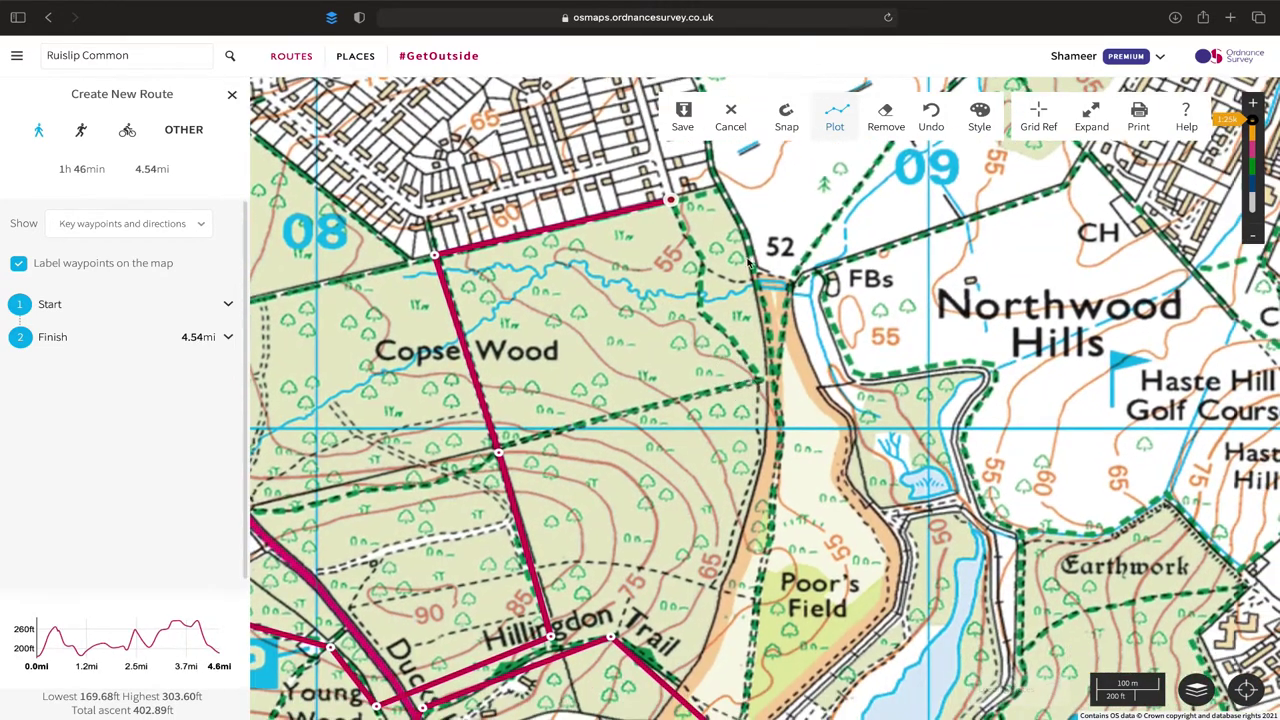
{"action": "left_click", "coordinate": [698, 262]}
Continue the route beside the stream near FBs and along a path toward the golf course.
{"action": "scroll", "coordinate": [698, 262], "scroll_direction": "up", "scroll_amount": 3}
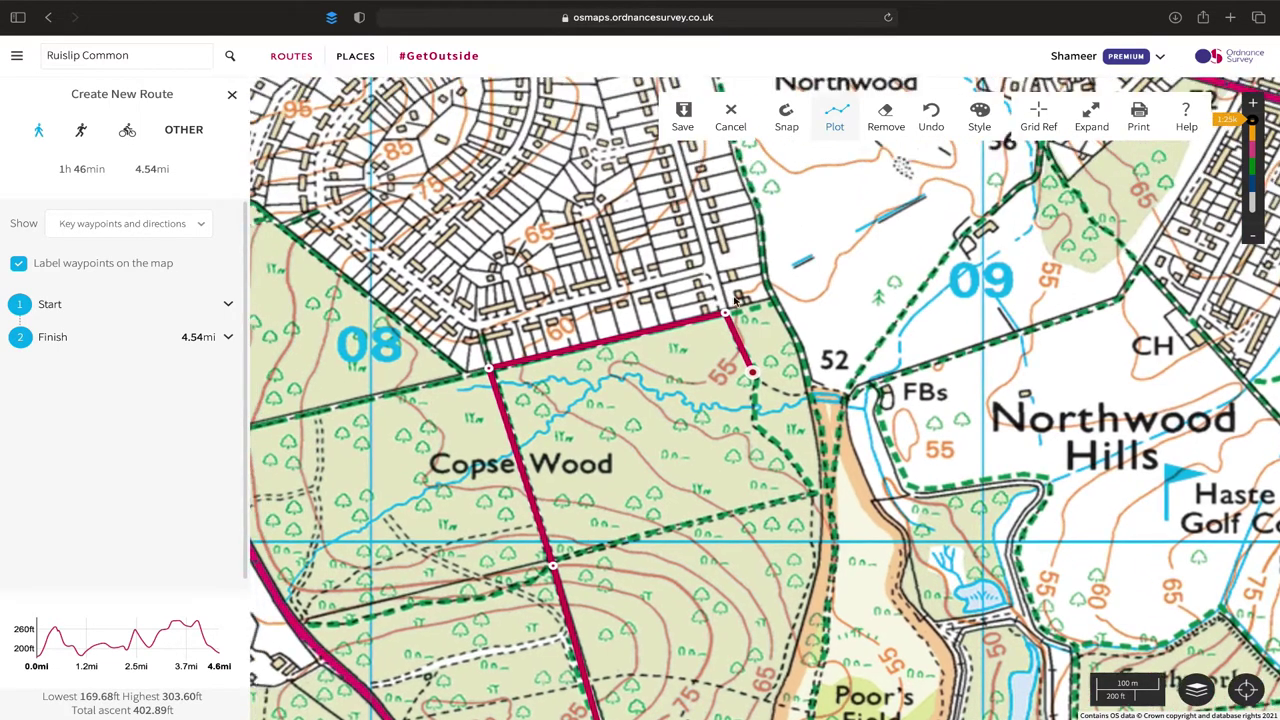
{"action": "scroll", "coordinate": [666, 343], "scroll_direction": "down", "scroll_amount": 3}
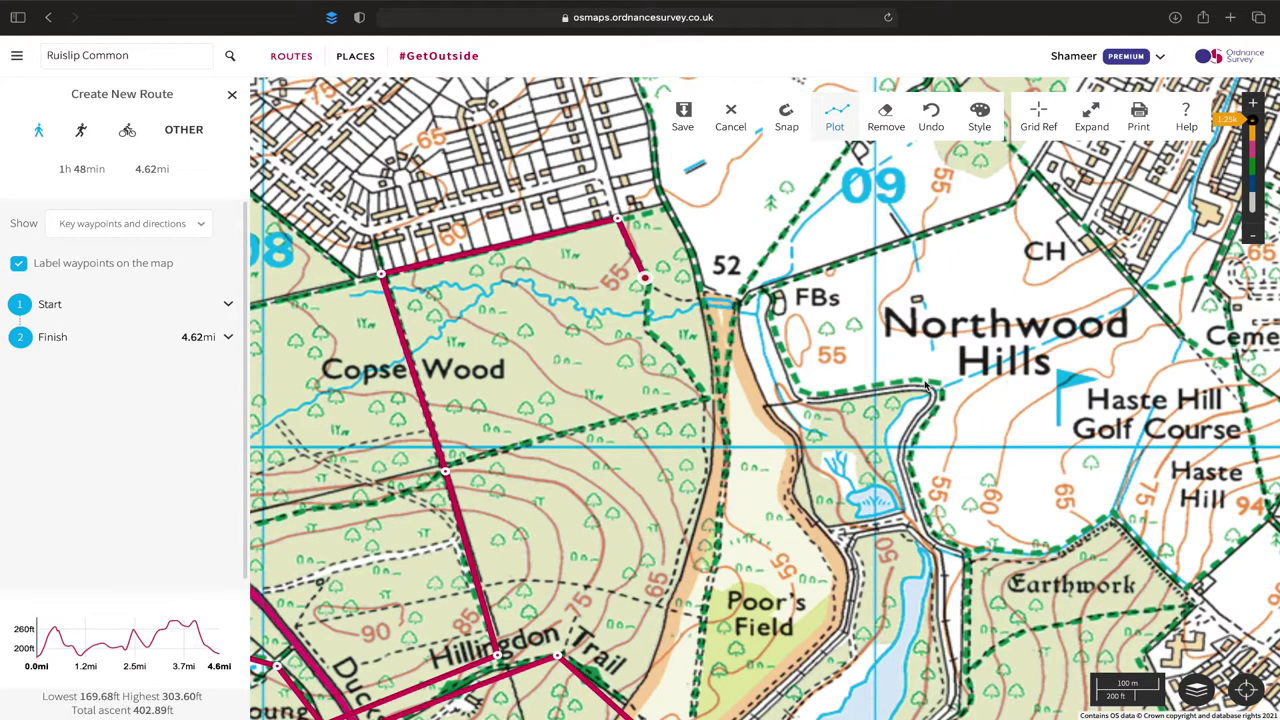
{"action": "scroll", "coordinate": [956, 398], "scroll_direction": "down", "scroll_amount": 3}
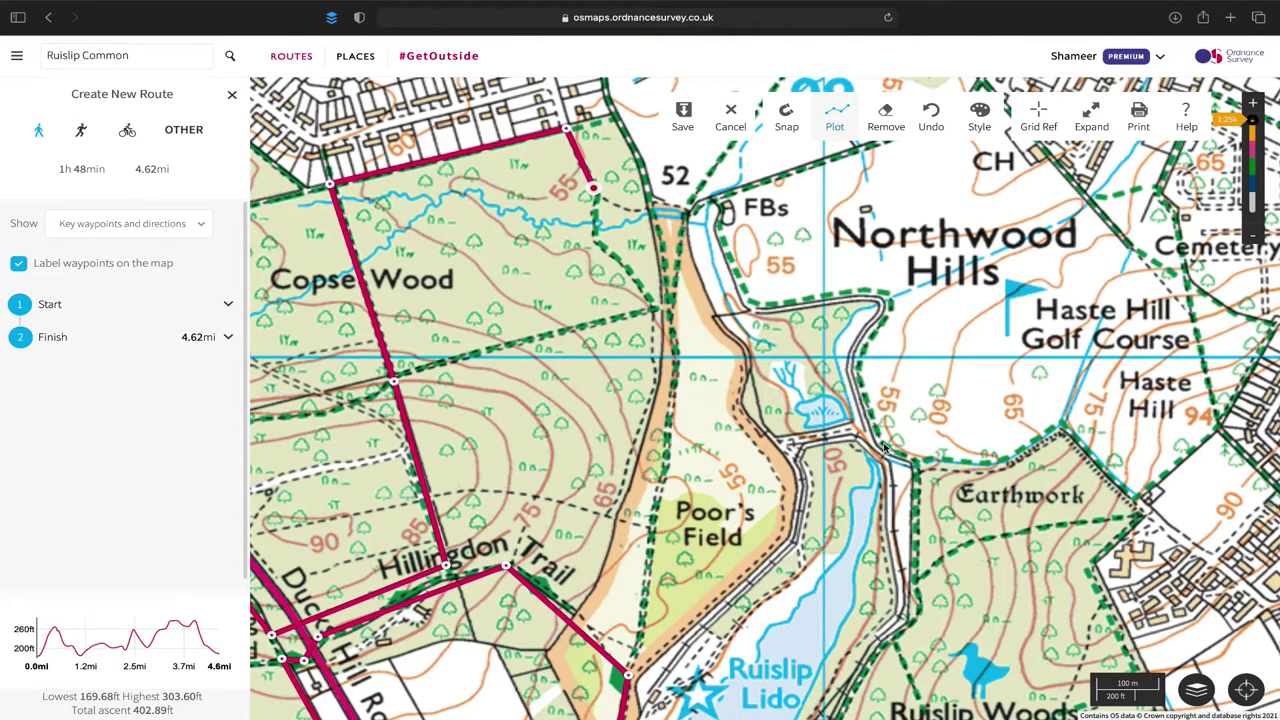
{"action": "left_click", "coordinate": [630, 210]}
{"action": "left_click_drag", "start_coordinate": [630, 210], "coordinate": [790, 392]}
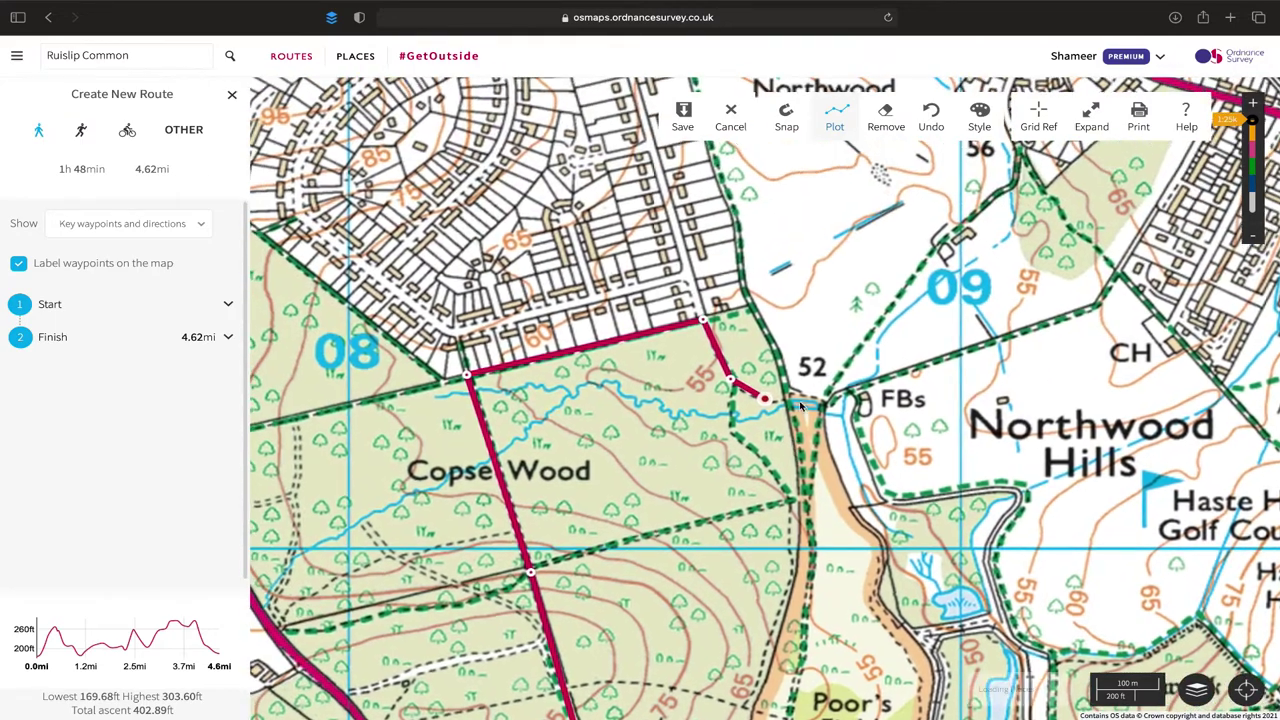
{"action": "left_click", "coordinate": [1026, 497]}
{"action": "mouse_move", "coordinate": [1071, 565]}
{"action": "left_mouse_down"}
{"action": "mouse_move", "coordinate": [846, 337]}
{"action": "mouse_move", "coordinate": [833, 292]}
{"action": "mouse_move", "coordinate": [828, 333]}
{"action": "left_mouse_up"}
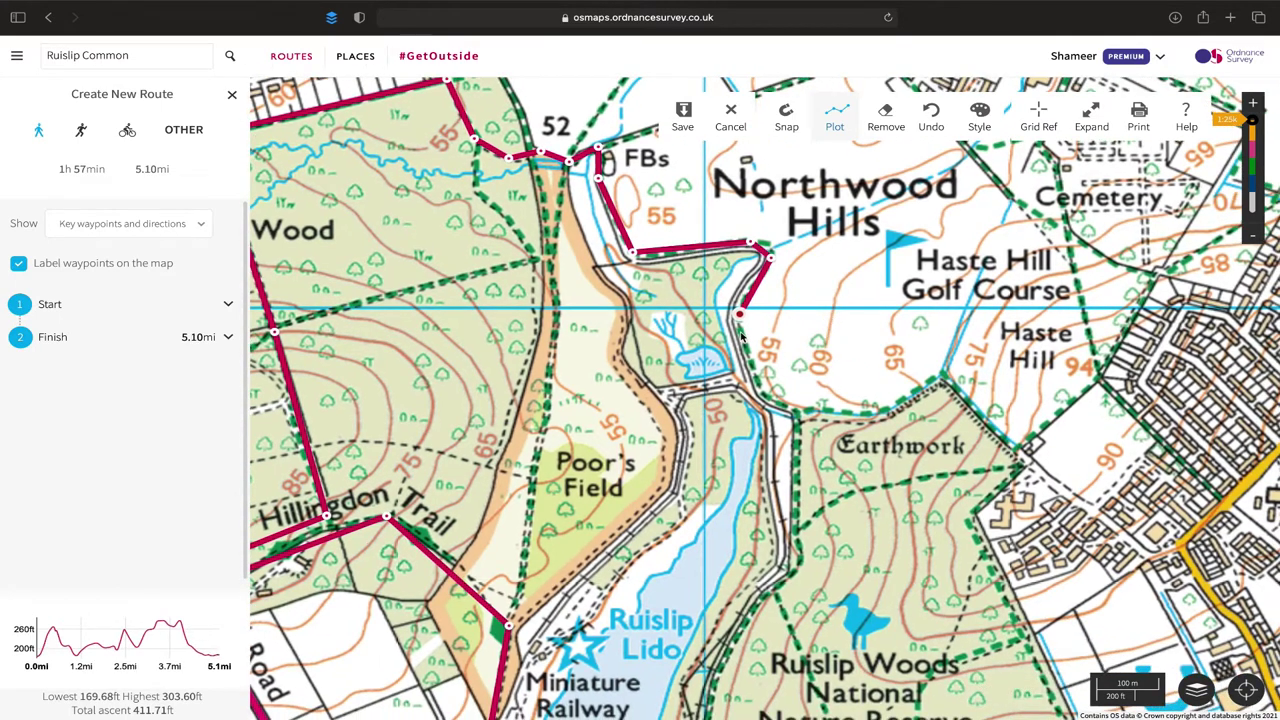
Extend the route down the golf course edge past Earthwork toward Ruislip Woods, reaching 5.42 mi.
{"action": "left_click", "coordinate": [746, 352]}
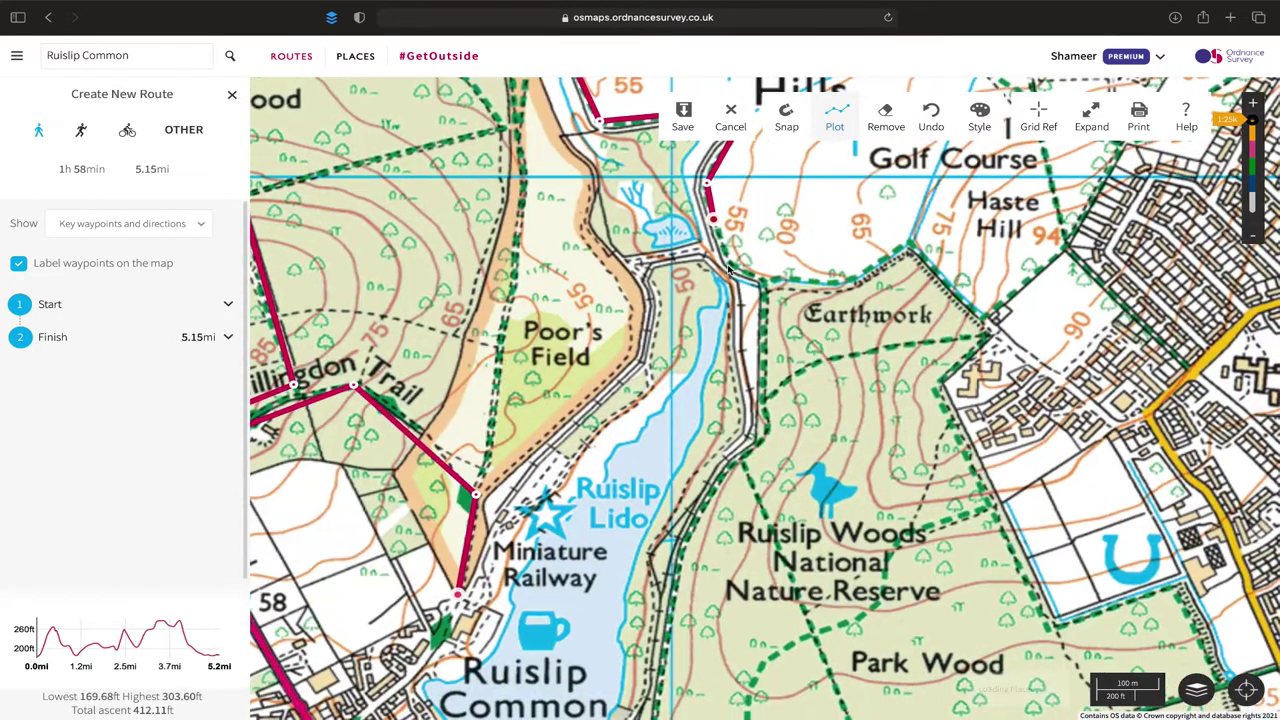
{"action": "left_click", "coordinate": [729, 268]}
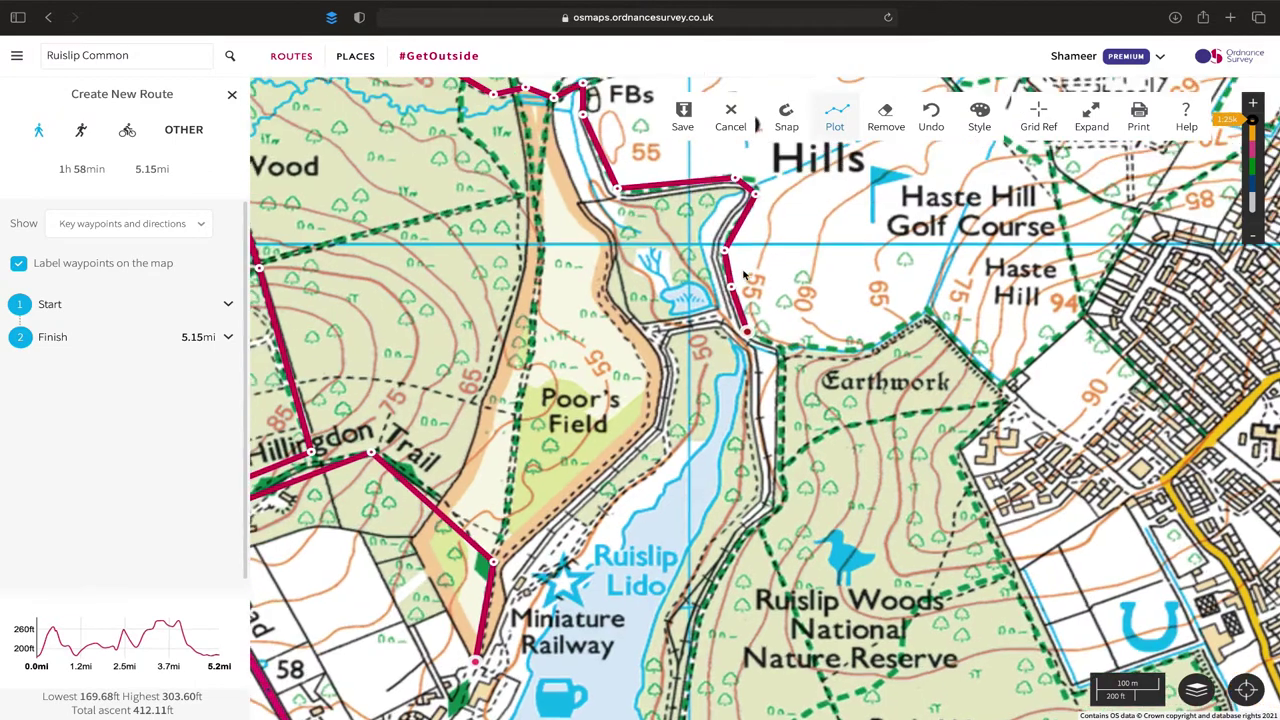
{"action": "left_click", "coordinate": [798, 416]}
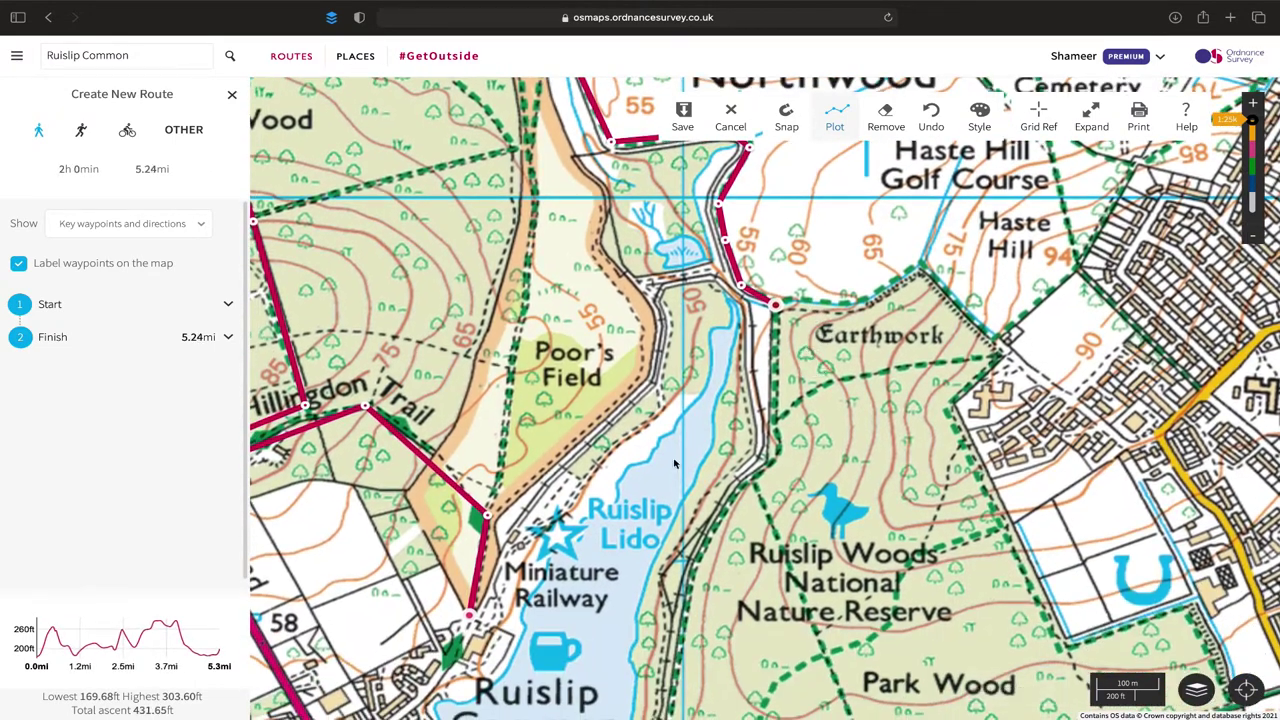
{"action": "scroll", "coordinate": [829, 505], "scroll_direction": "down", "scroll_amount": 2}
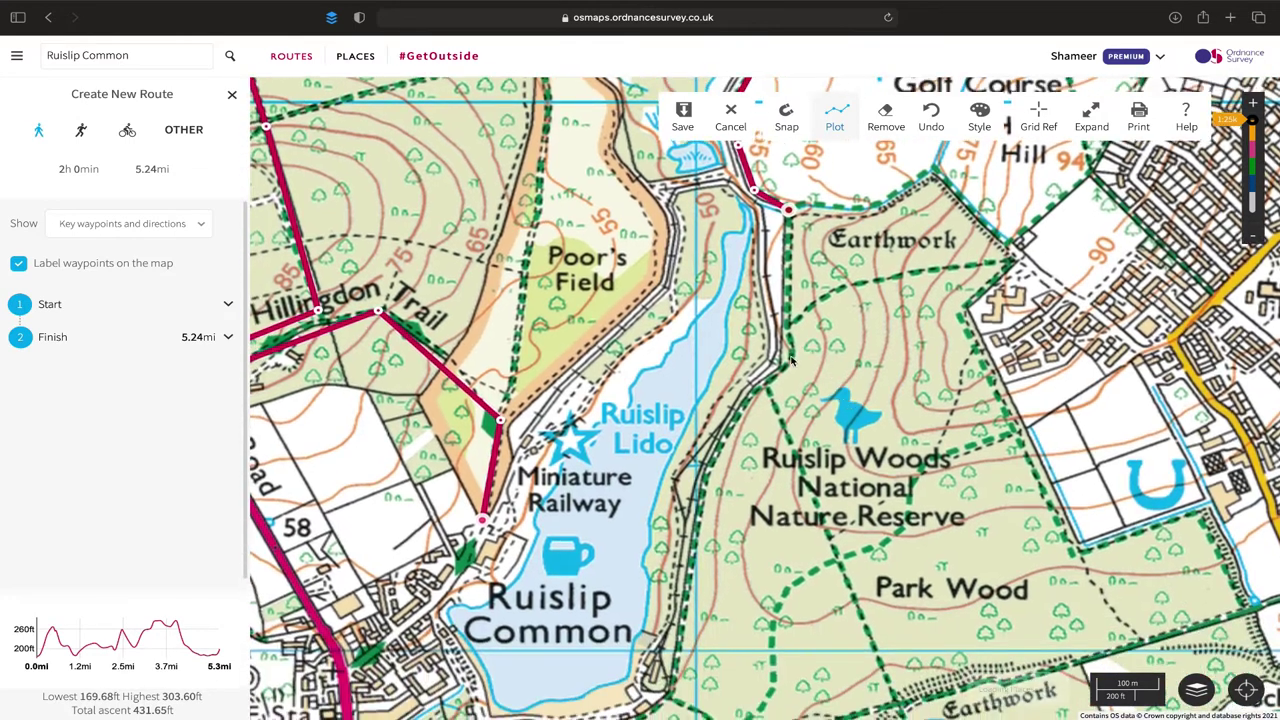
{"action": "scroll", "coordinate": [778, 611], "scroll_direction": "down", "scroll_amount": 5}
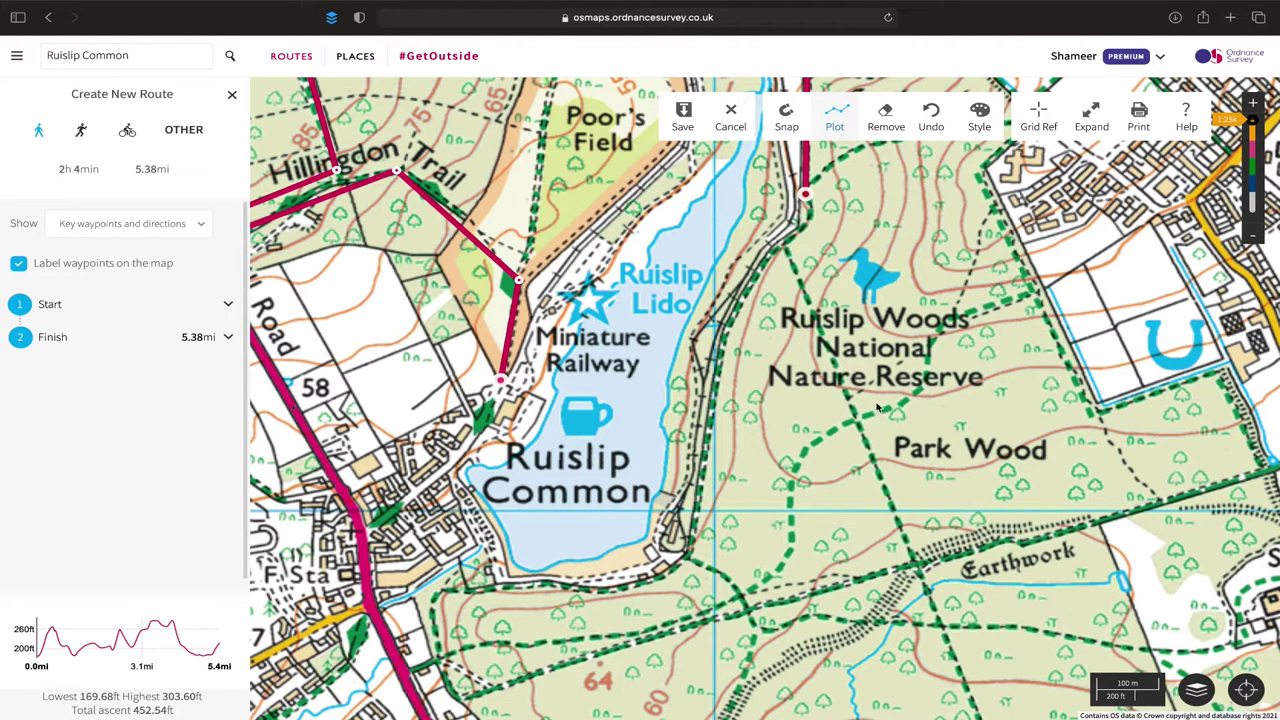
{"action": "scroll", "coordinate": [862, 270], "scroll_direction": "up", "scroll_amount": 3}
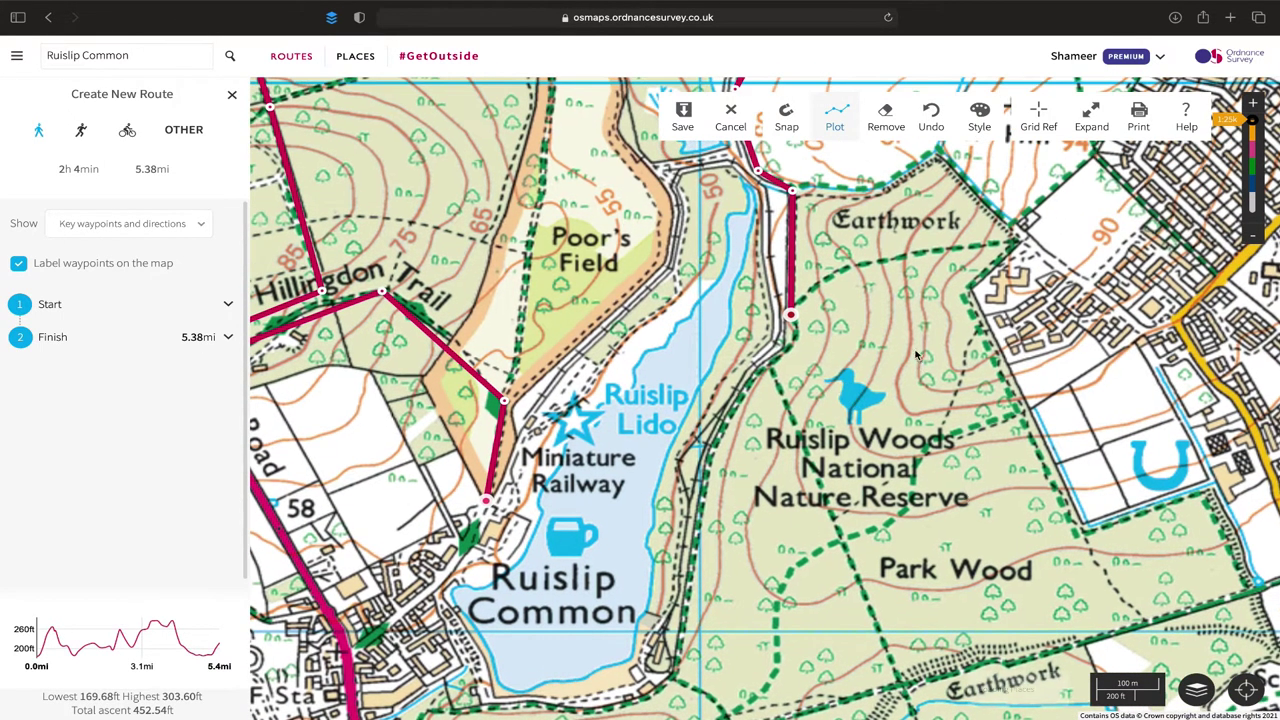
{"action": "left_click", "coordinate": [786, 352]}
{"action": "scroll", "coordinate": [845, 302], "scroll_direction": "down", "scroll_amount": 2}
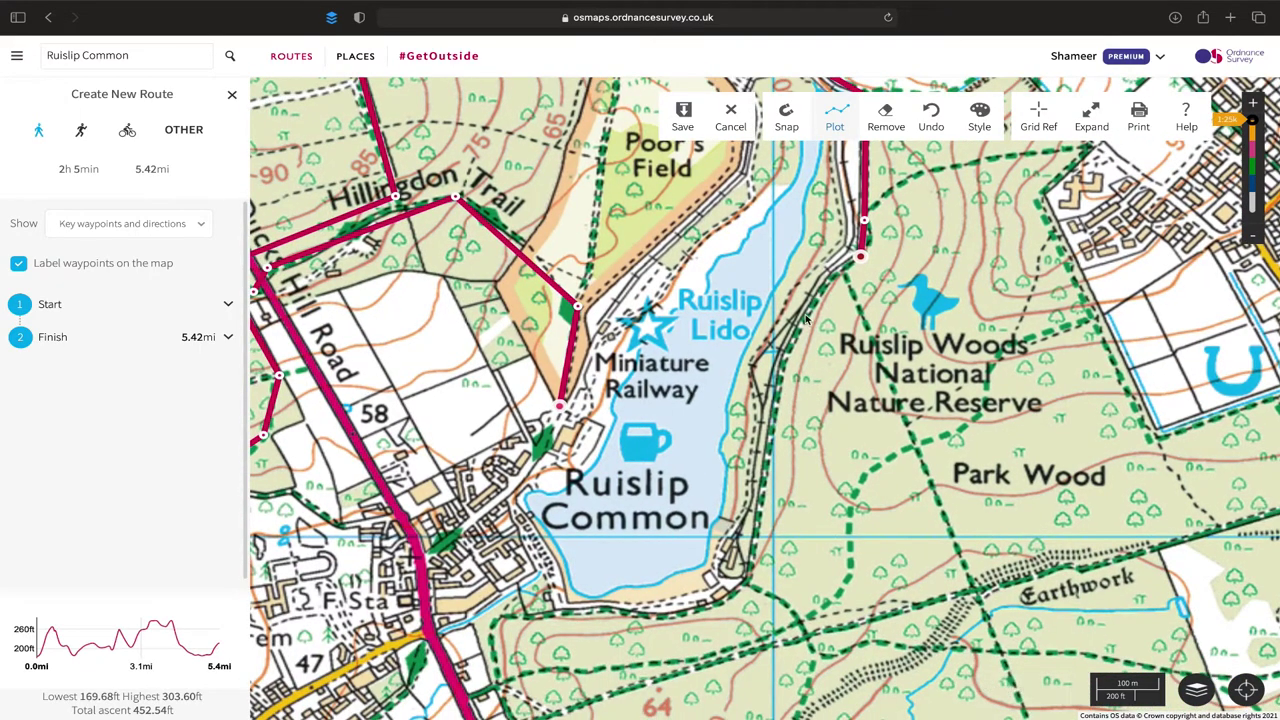
{"action": "left_click", "coordinate": [806, 318]}
{"action": "scroll", "coordinate": [805, 330], "scroll_direction": "down", "scroll_amount": 3}
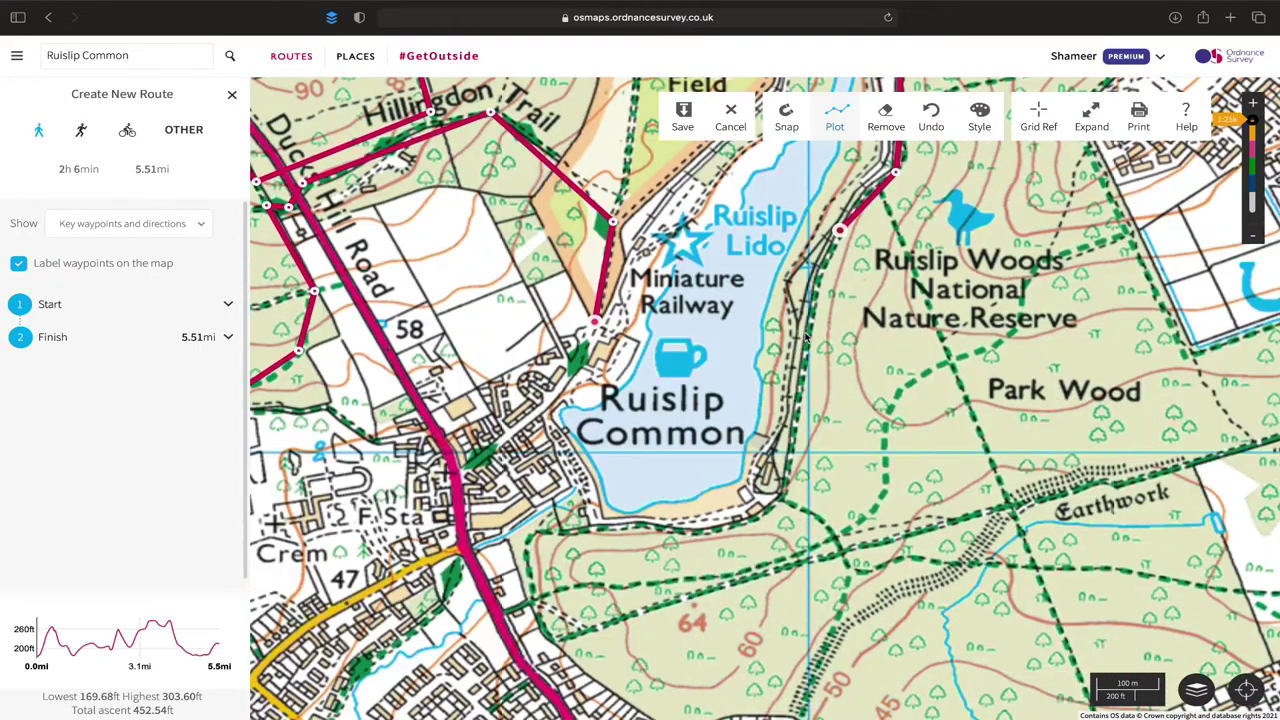
Plot points down Ruislip Lido's east shore and along its south edge to the southwest corner.
{"action": "scroll", "coordinate": [812, 314], "scroll_direction": "up", "scroll_amount": 2}
{"action": "left_click", "coordinate": [918, 478]}
{"action": "scroll", "coordinate": [831, 479], "scroll_direction": "down", "scroll_amount": 2}
{"action": "left_click", "coordinate": [791, 443]}
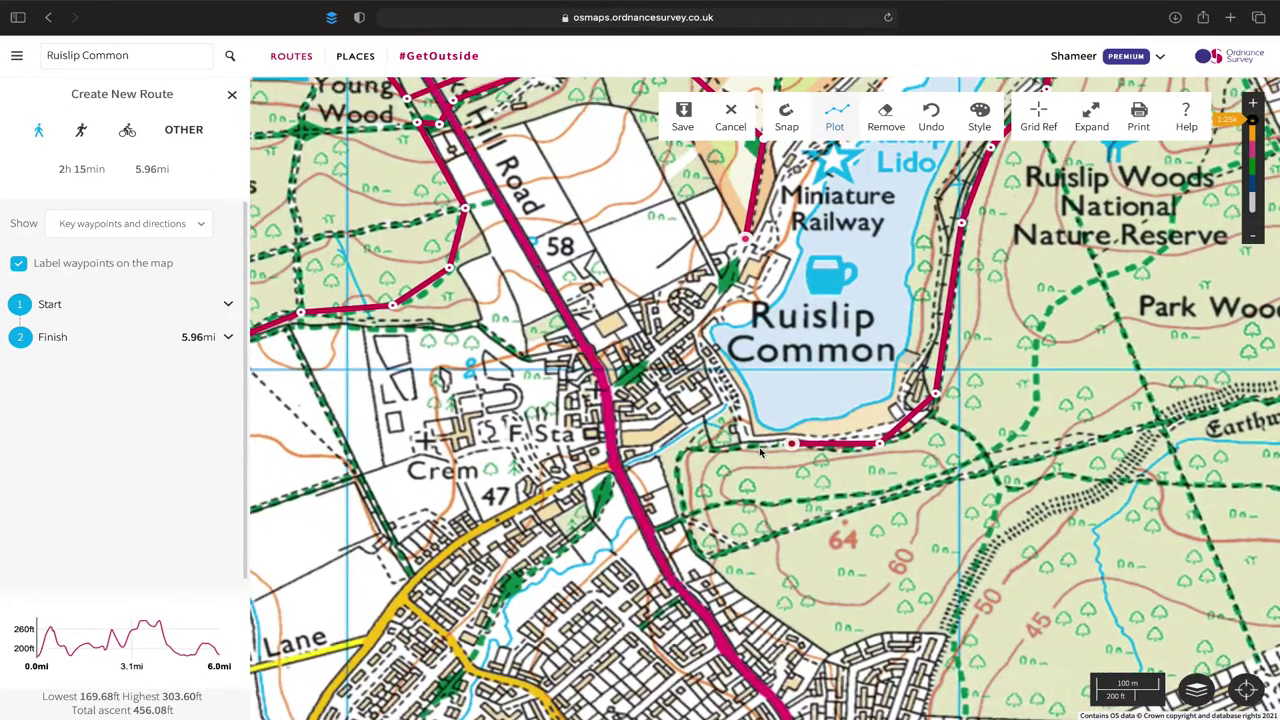
{"action": "left_click", "coordinate": [755, 450]}
{"action": "scroll", "coordinate": [755, 450], "scroll_direction": "down", "scroll_amount": 2}
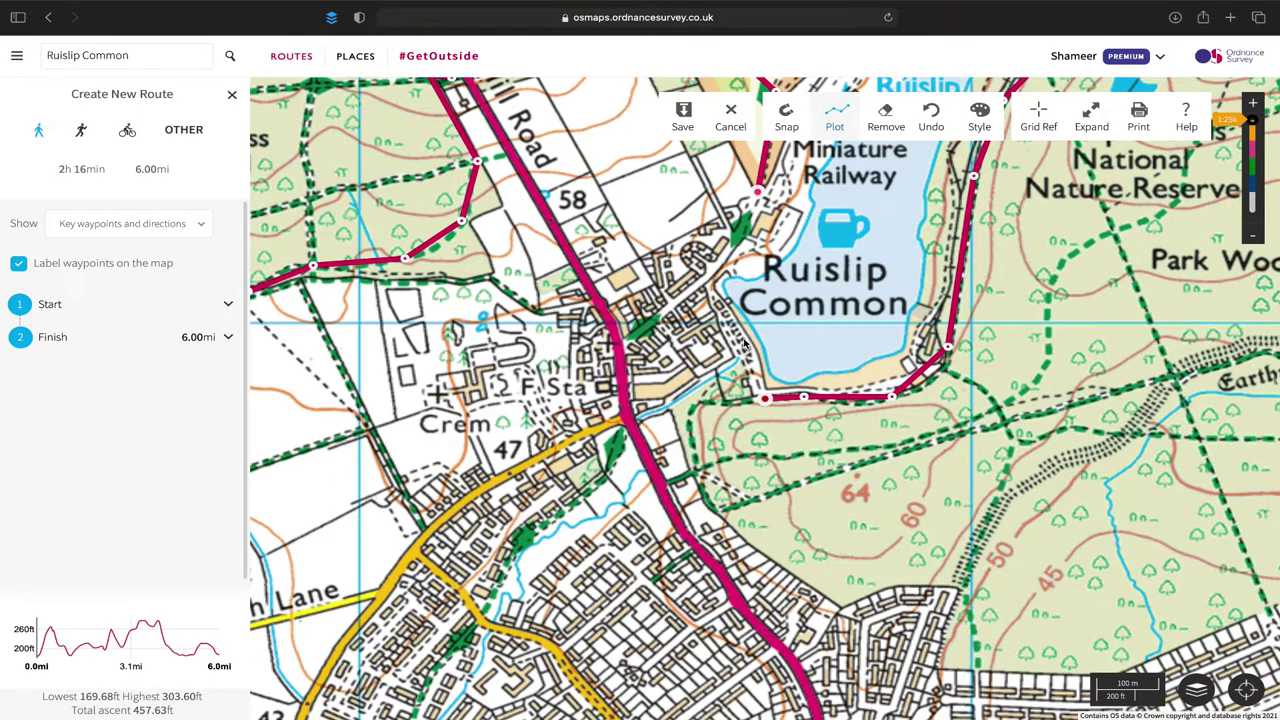
{"action": "left_click", "coordinate": [745, 349]}
Bring the route up the lake's west side to rejoin the Miniature Railway, closing the 6.27 mi loop.
{"action": "scroll", "coordinate": [760, 350], "scroll_direction": "up", "scroll_amount": 3}
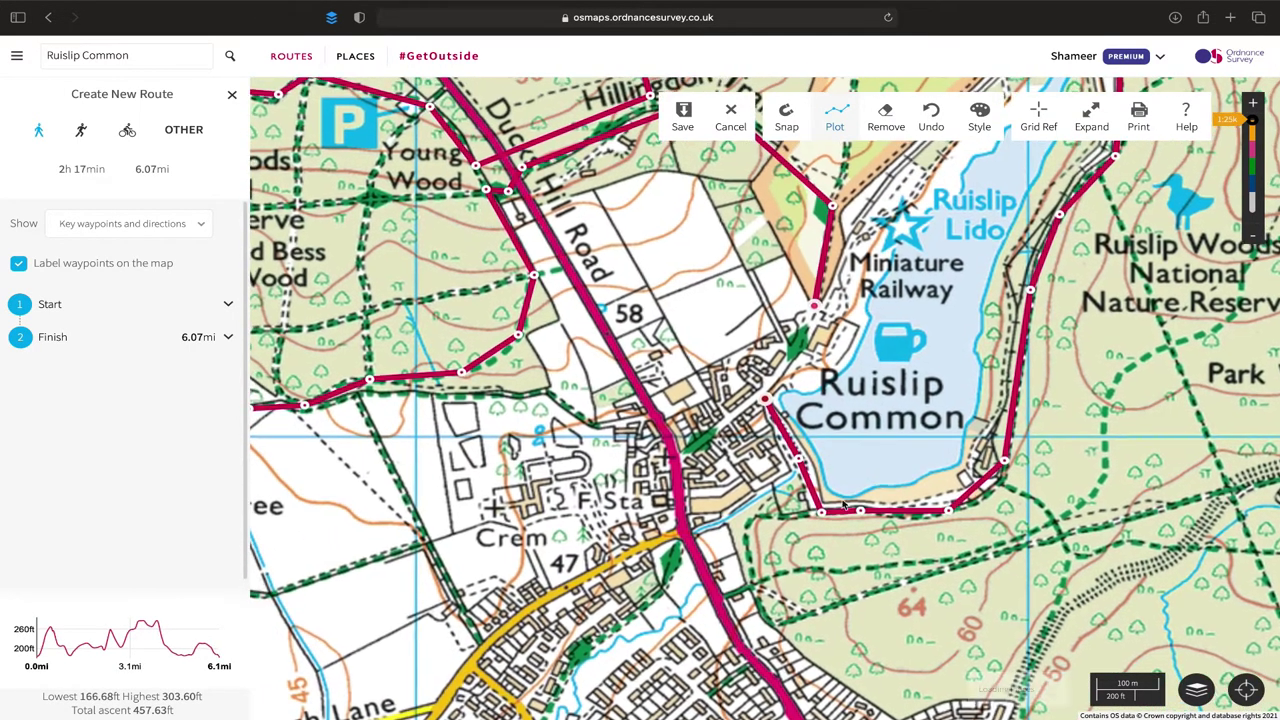
{"action": "left_click", "coordinate": [781, 338]}
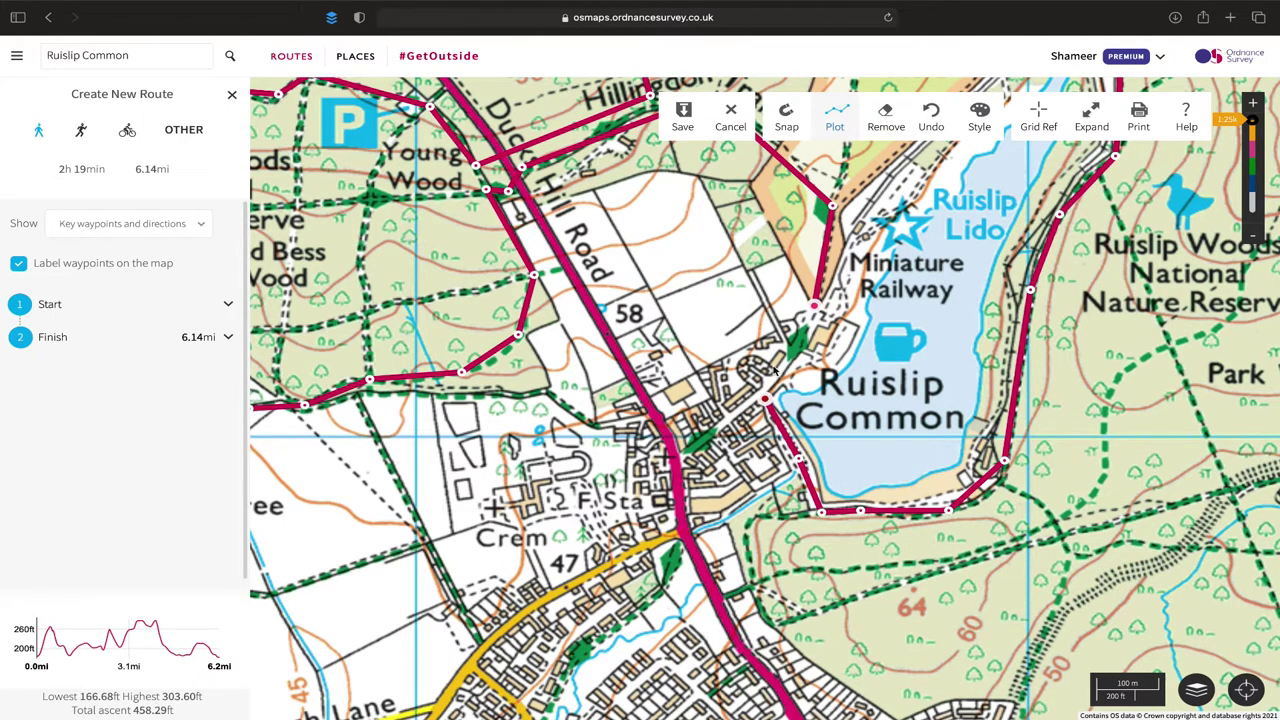
{"action": "left_click", "coordinate": [800, 345]}
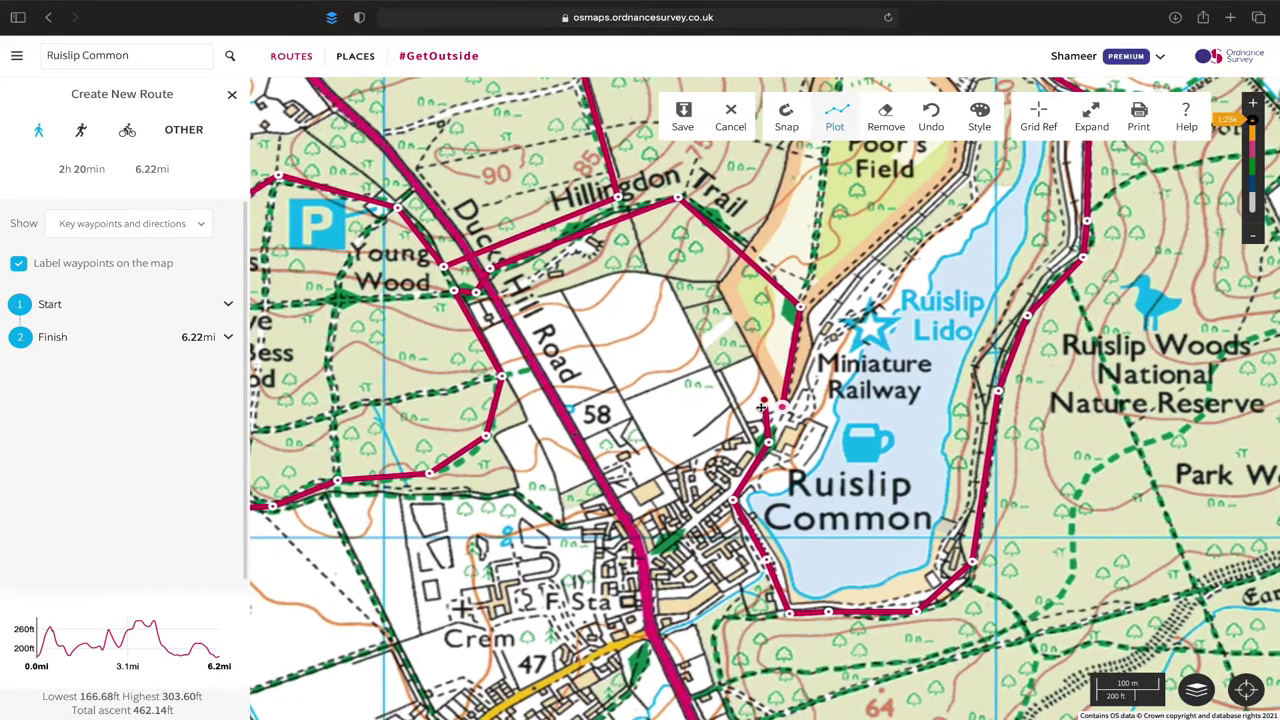
{"action": "left_click", "coordinate": [763, 400]}
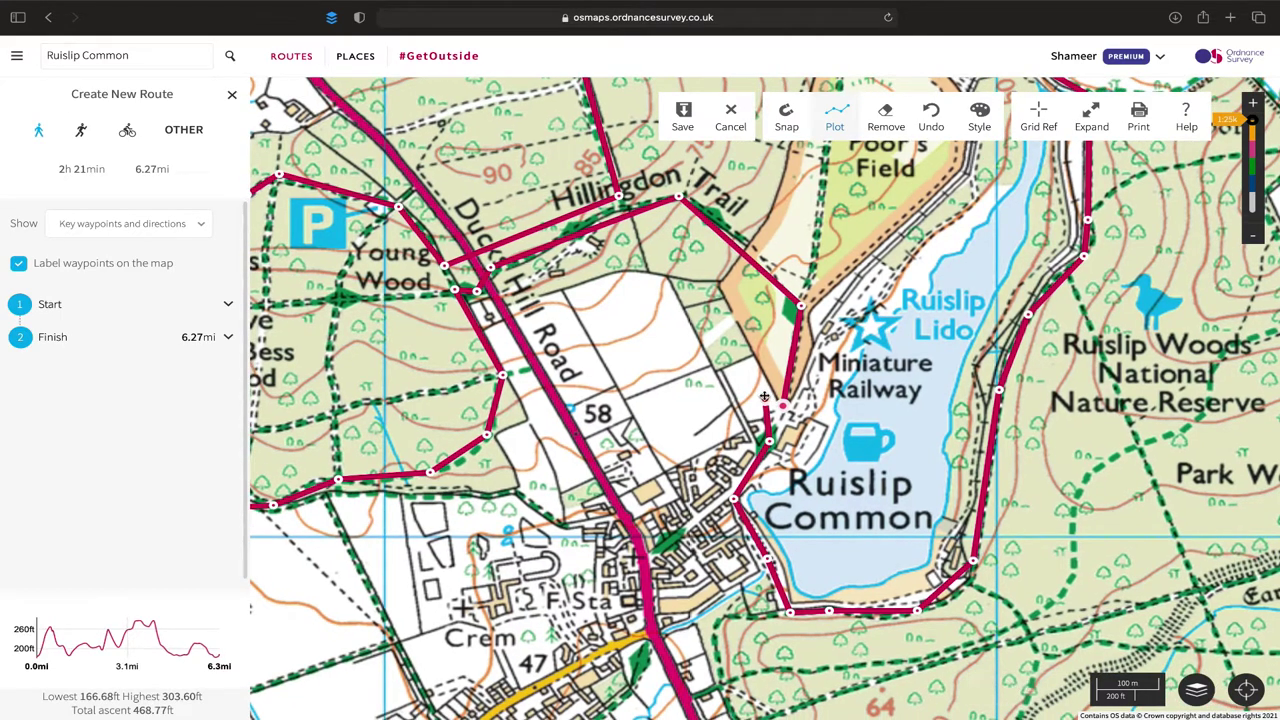
{"action": "left_click", "coordinate": [1251, 241]}
{"action": "left_click", "coordinate": [1251, 241]}
{"action": "left_click", "coordinate": [1251, 241]}
Show the Finish waypoint's details at 178 ft and frame the whole loop with its elevation profile.
{"action": "scroll", "coordinate": [740, 312], "scroll_direction": "down", "scroll_amount": 3}
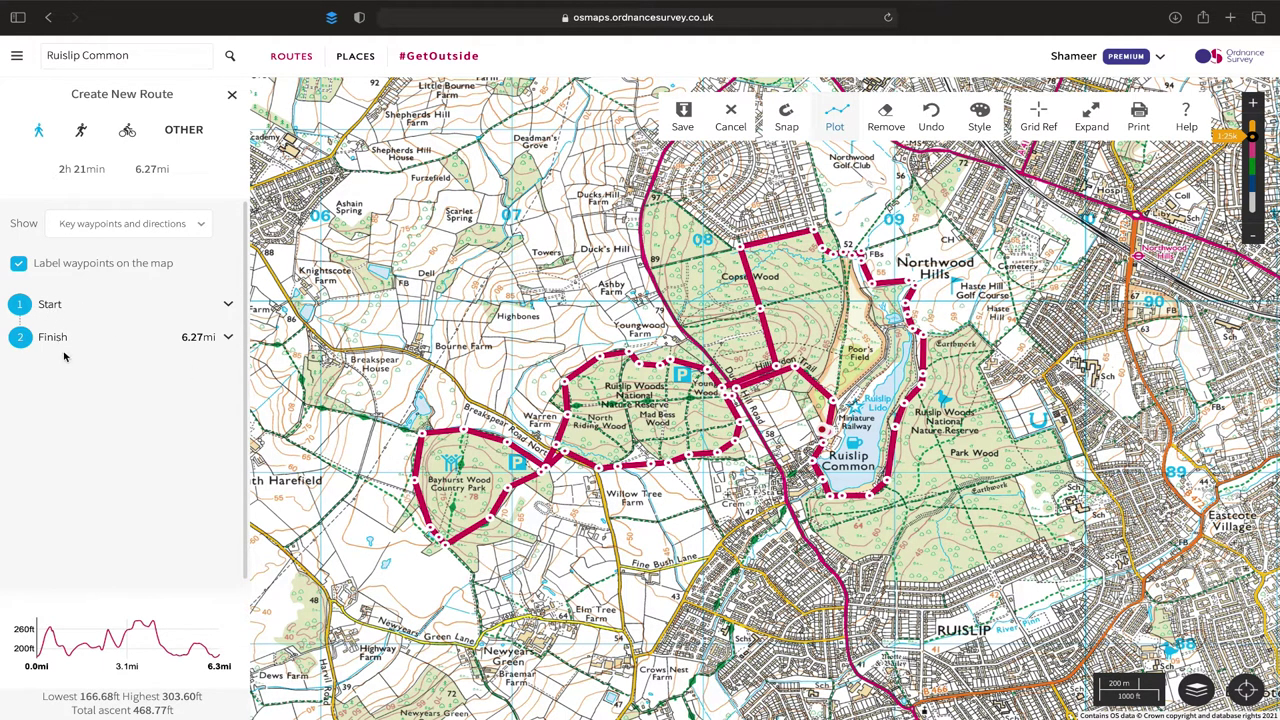
{"action": "left_click", "coordinate": [228, 304]}
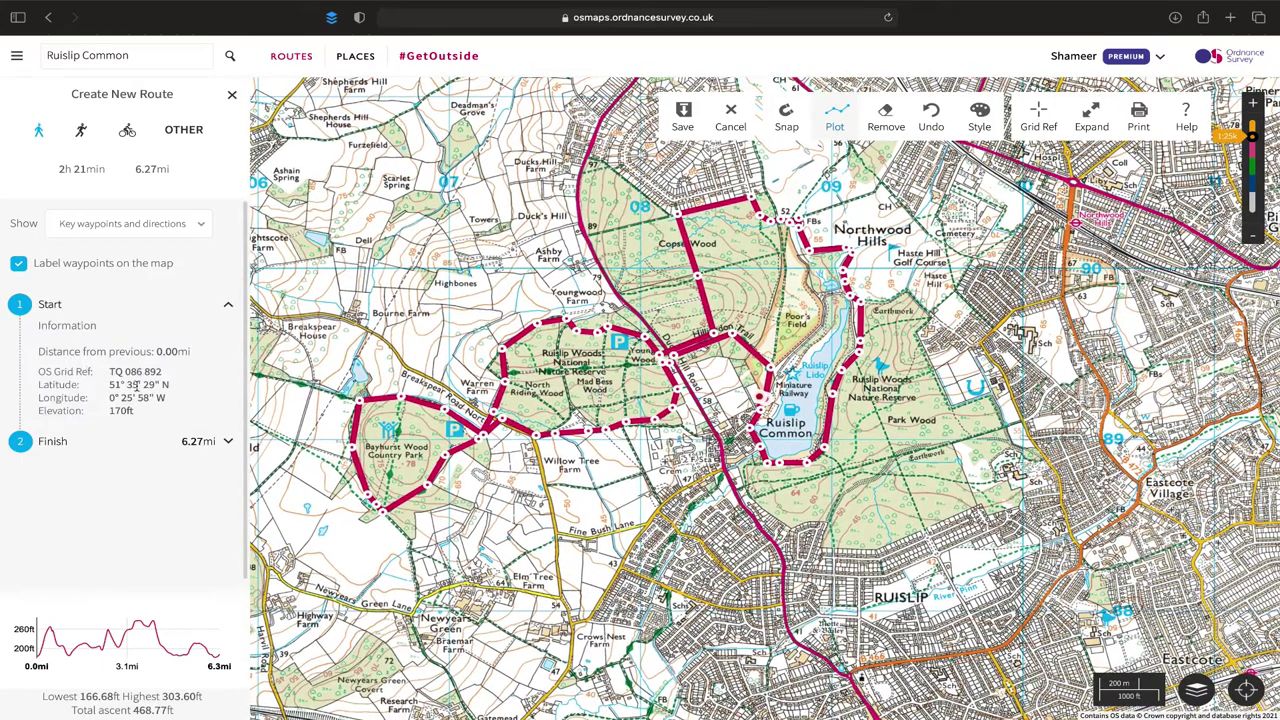
{"action": "left_click", "coordinate": [228, 304]}
{"action": "left_click", "coordinate": [229, 339]}
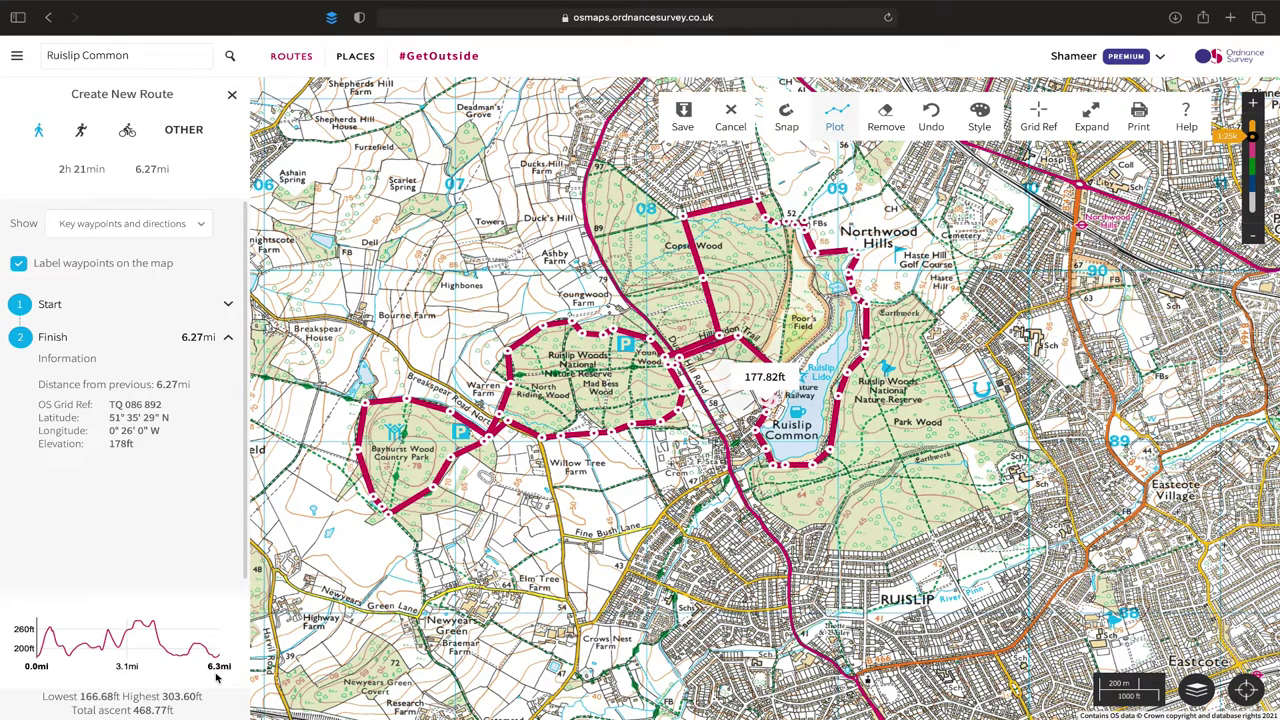
{"action": "left_click_drag", "start_coordinate": [666, 155], "coordinate": [810, 193]}
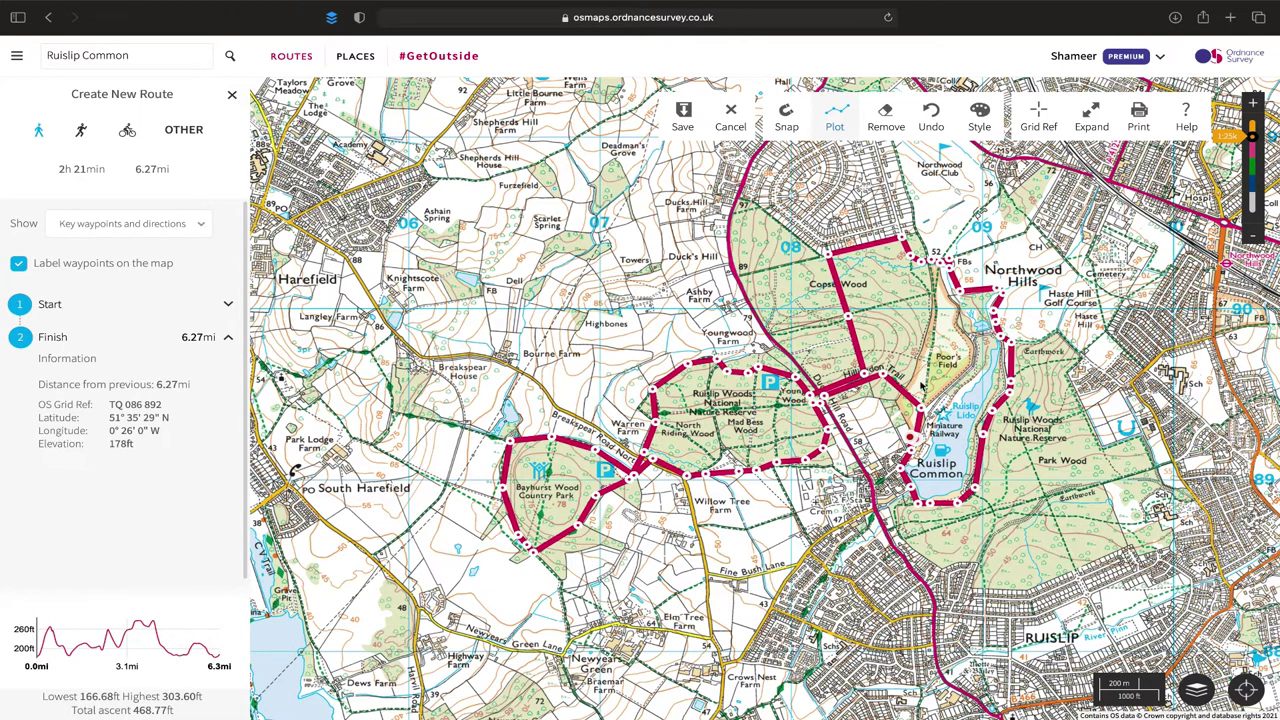
{"action": "left_click", "coordinate": [980, 115]}
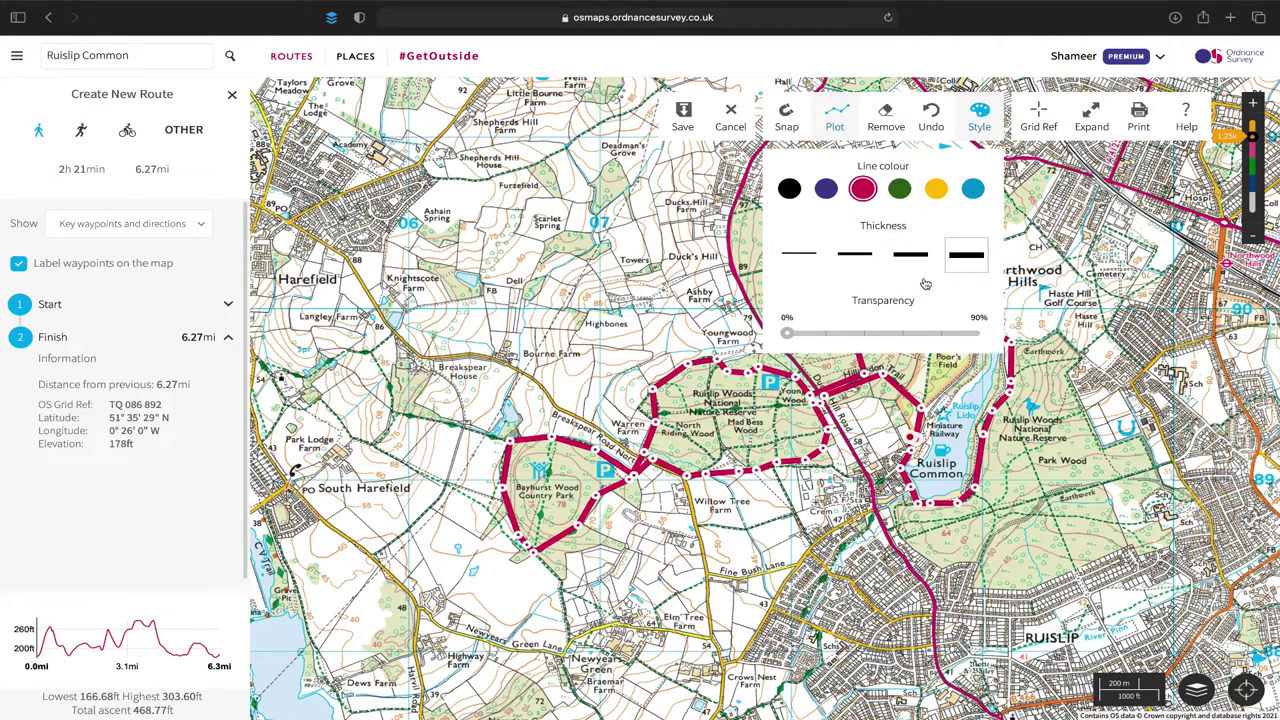
{"action": "left_click", "coordinate": [973, 189]}
{"action": "left_click", "coordinate": [856, 255]}
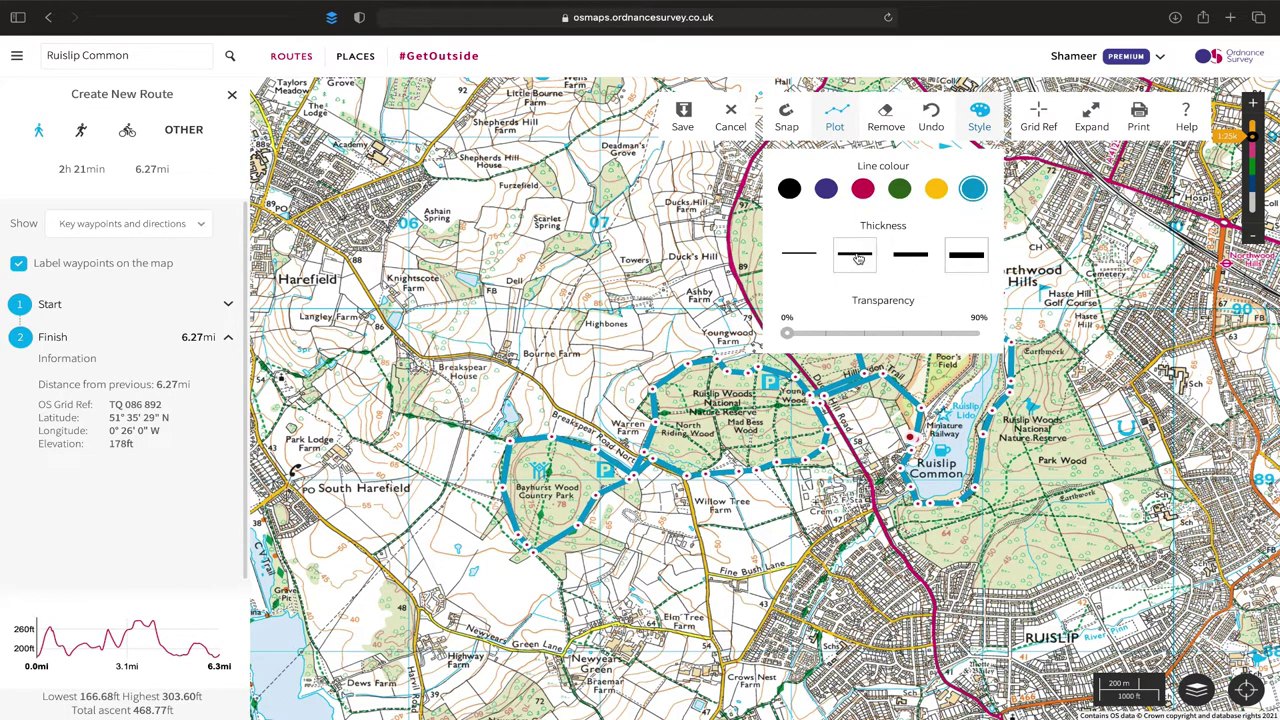
{"action": "left_click", "coordinate": [797, 263]}
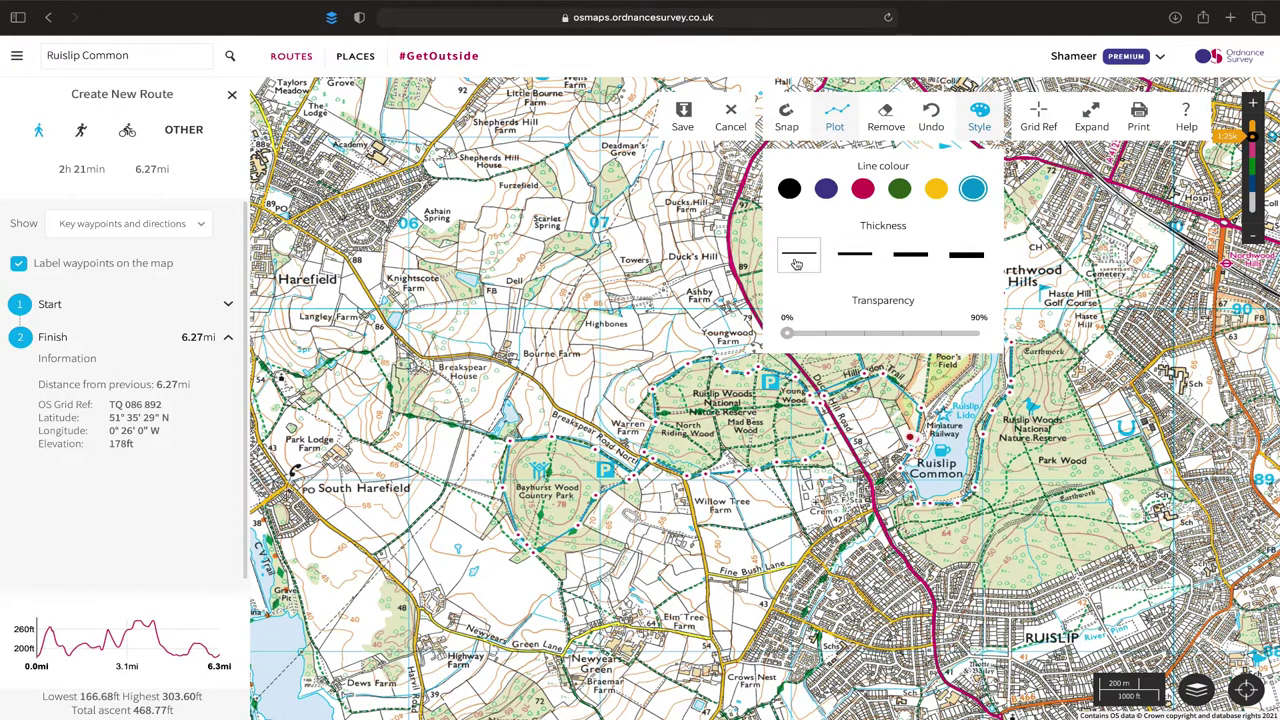
{"action": "left_click", "coordinate": [866, 265]}
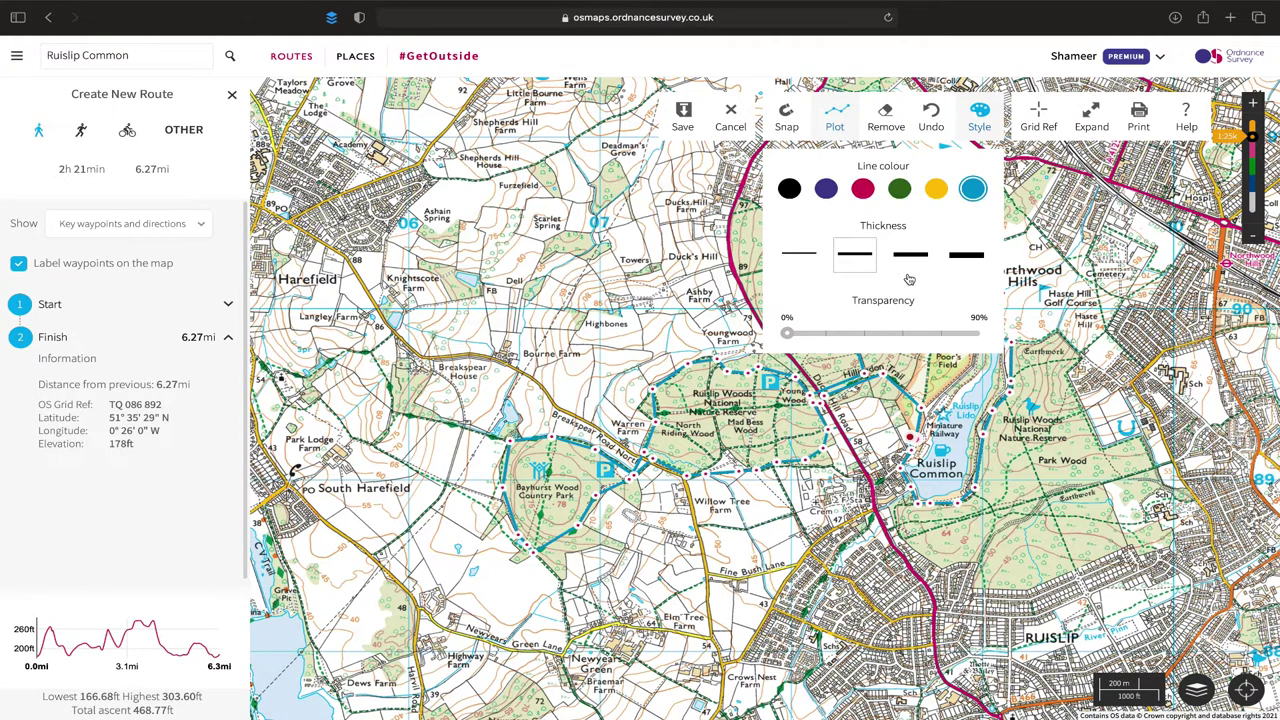
{"action": "left_click", "coordinate": [913, 265]}
{"action": "left_click", "coordinate": [972, 266]}
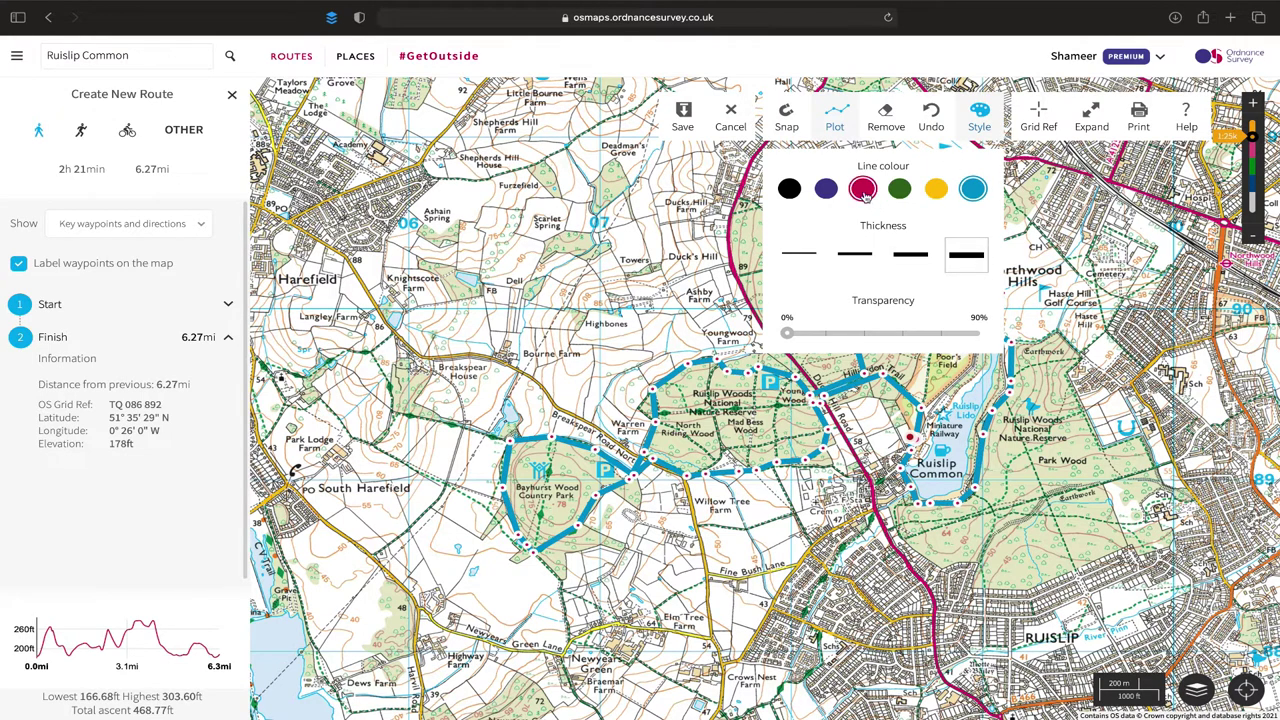
{"action": "left_click", "coordinate": [864, 192]}
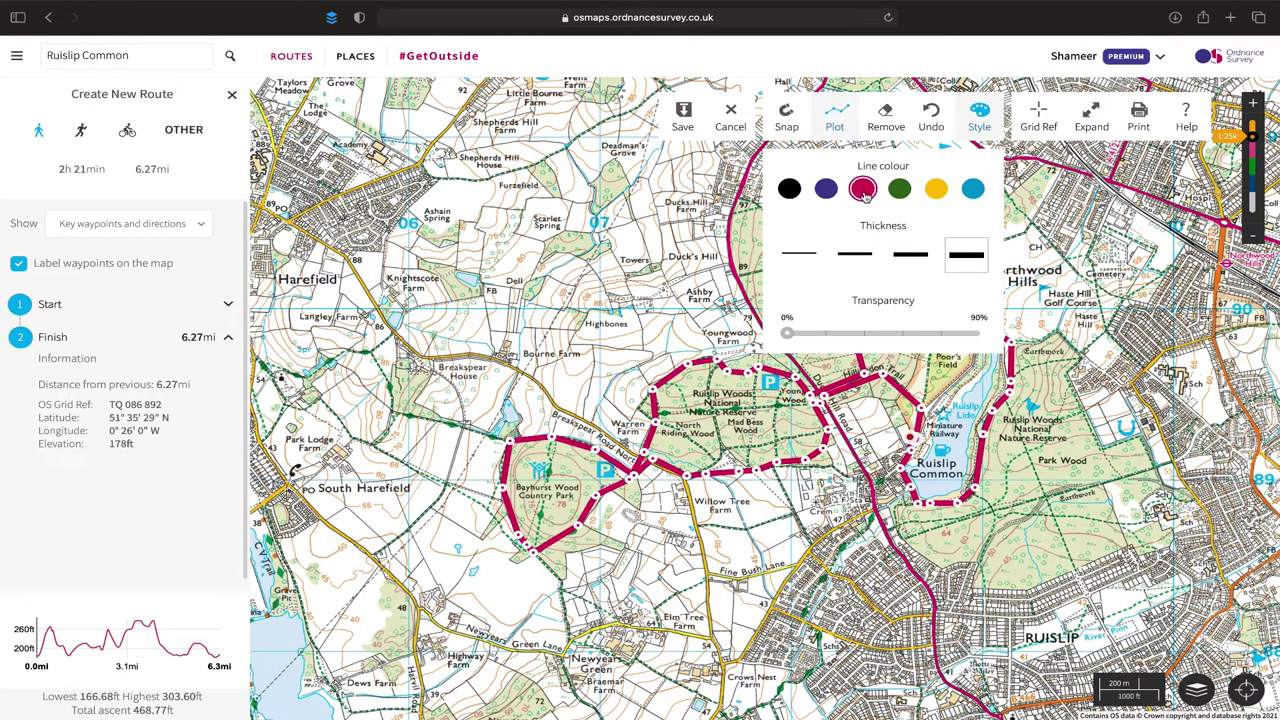
{"action": "left_click", "coordinate": [978, 118]}
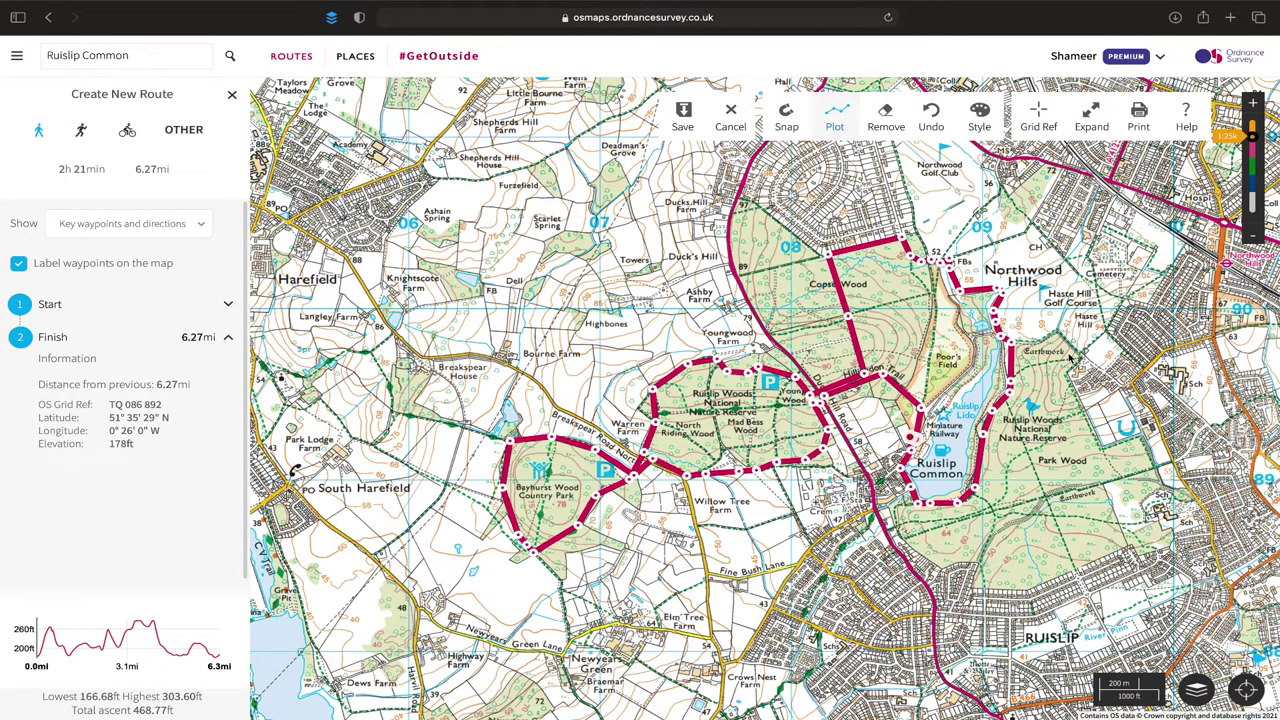
{"action": "left_click_drag", "start_coordinate": [1088, 374], "coordinate": [1030, 372]}
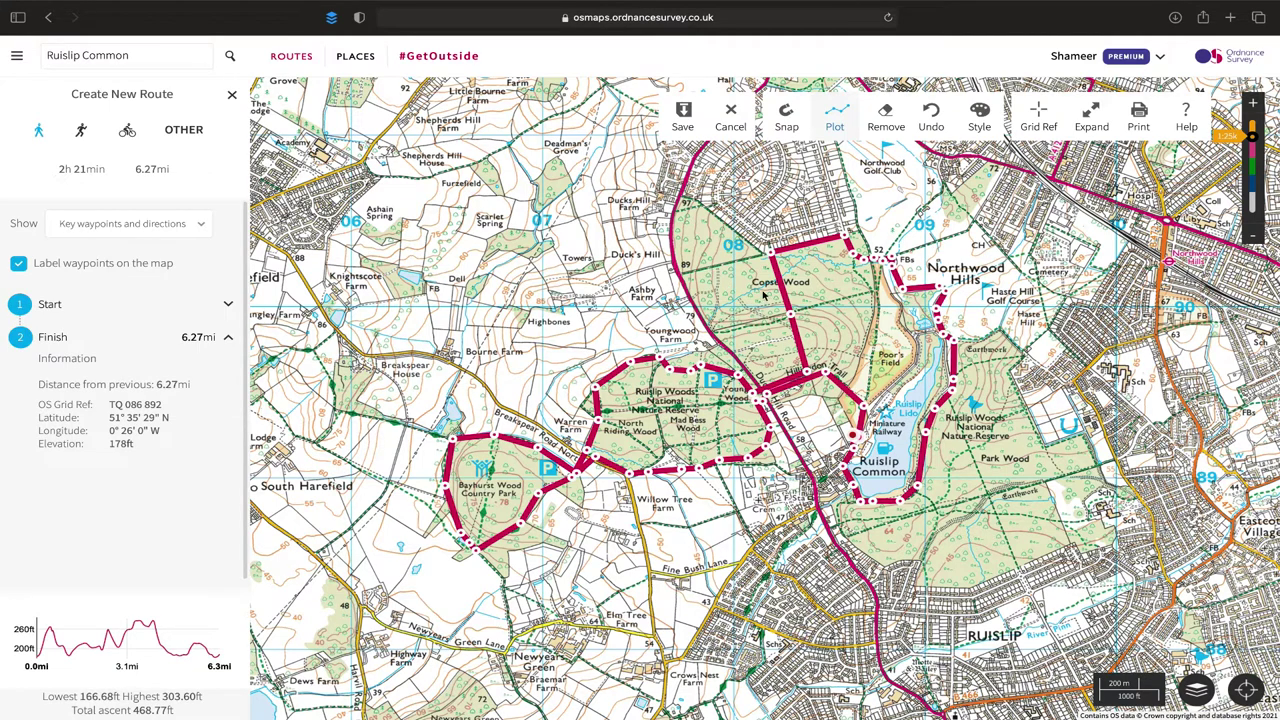
Bend the Copse Wood leg to a new vertex, then drag it back into line at 6.27 mi.
{"action": "left_click", "coordinate": [1253, 103]}
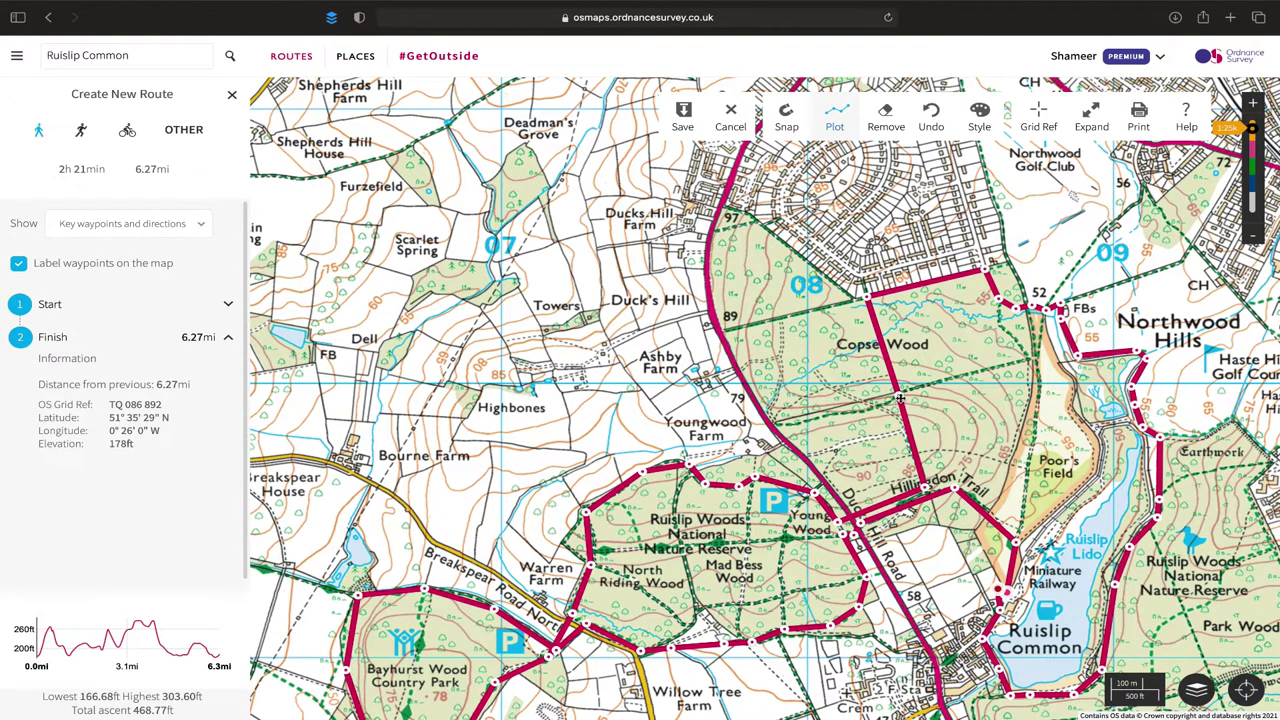
{"action": "left_click_drag", "start_coordinate": [900, 398], "coordinate": [805, 372]}
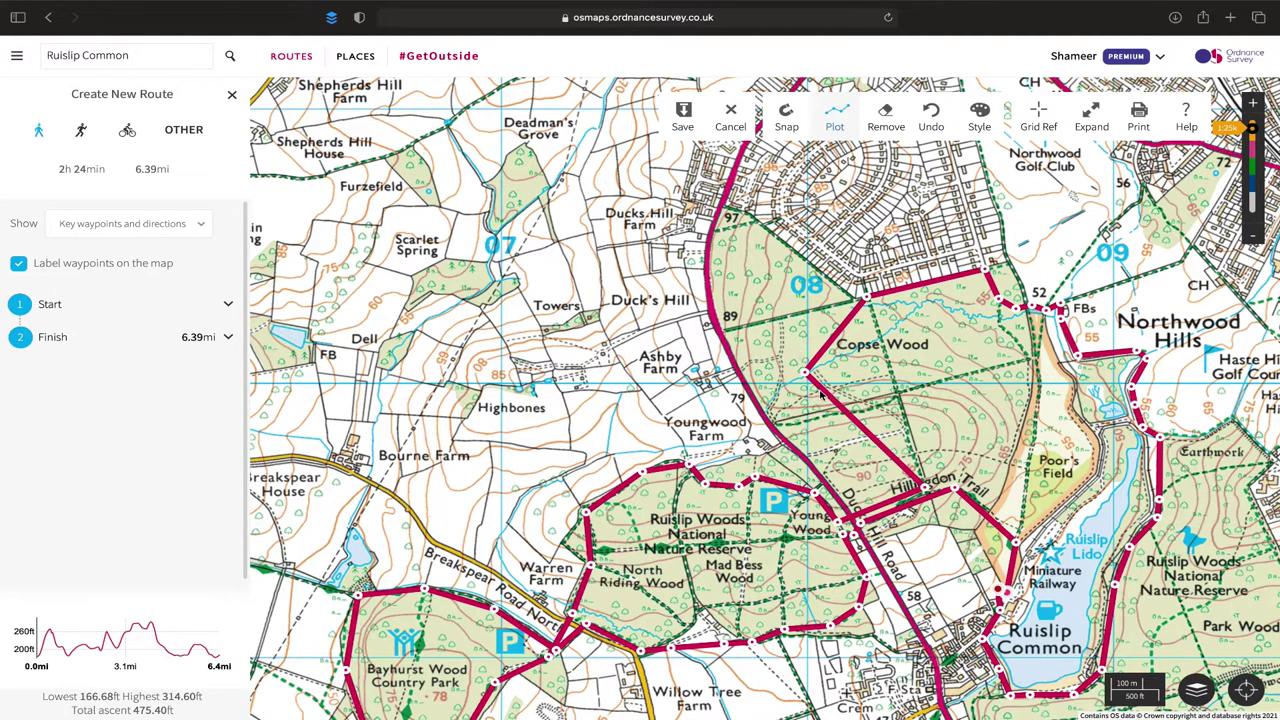
{"action": "left_click_drag", "start_coordinate": [805, 372], "coordinate": [898, 391]}
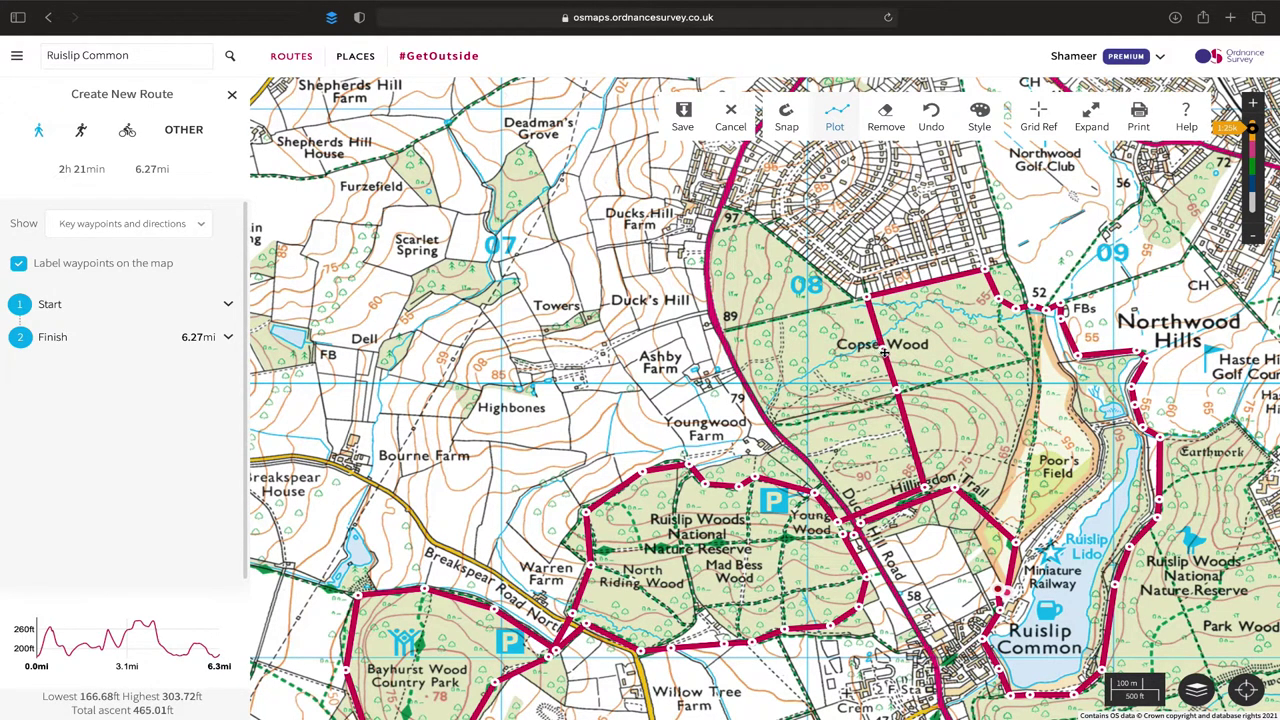
{"action": "left_click_drag", "start_coordinate": [882, 351], "coordinate": [826, 354]}
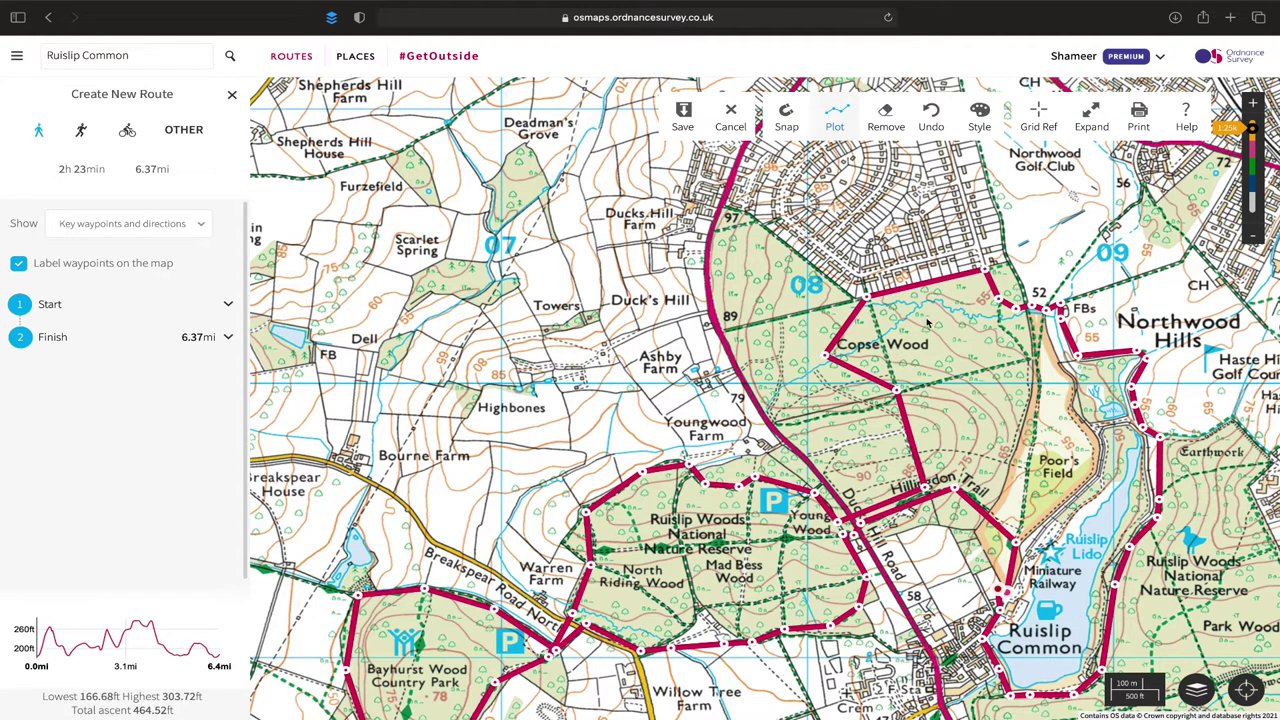
{"action": "left_click_drag", "start_coordinate": [823, 355], "coordinate": [886, 355]}
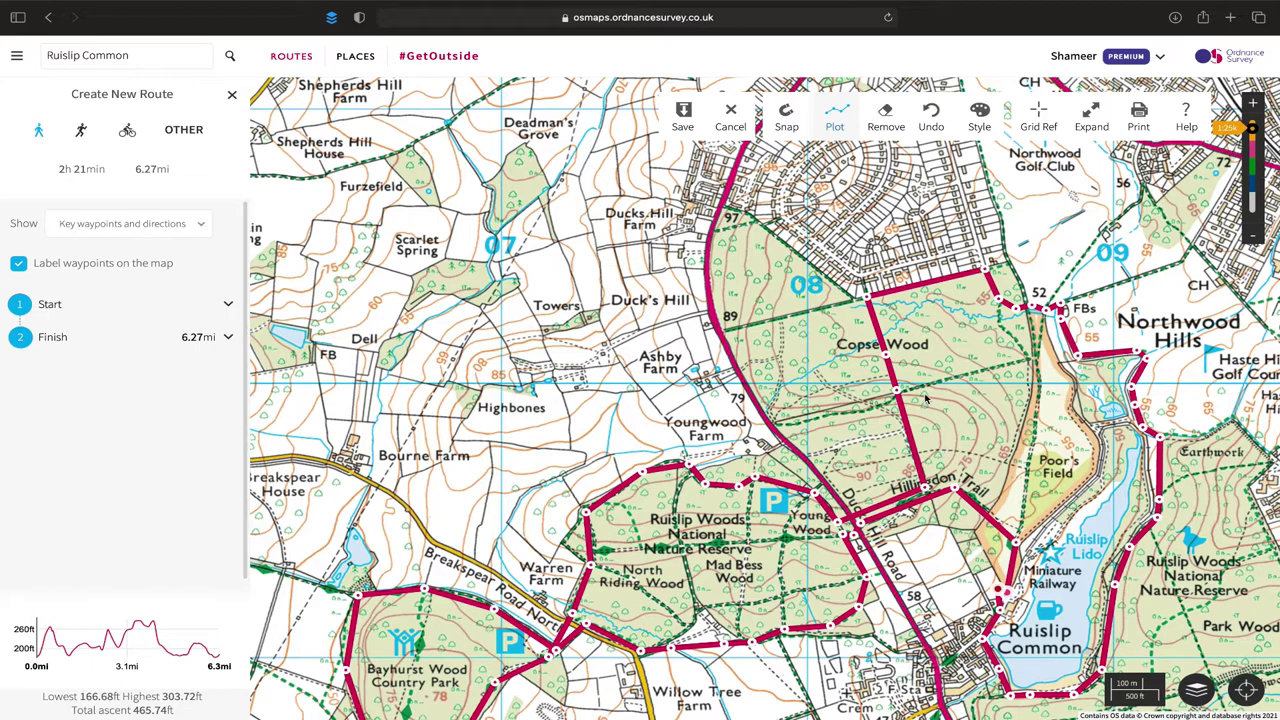
{"action": "scroll", "coordinate": [811, 195], "scroll_direction": "down", "scroll_amount": 3}
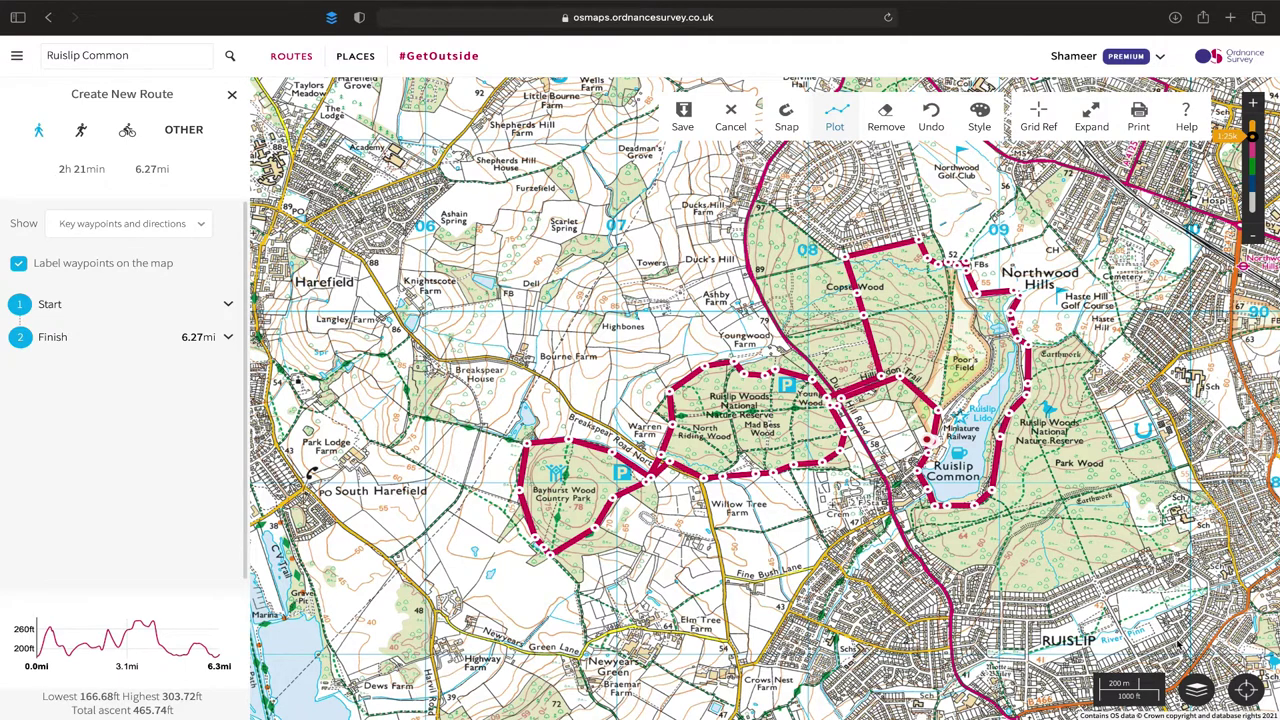
{"action": "left_click", "coordinate": [1195, 691]}
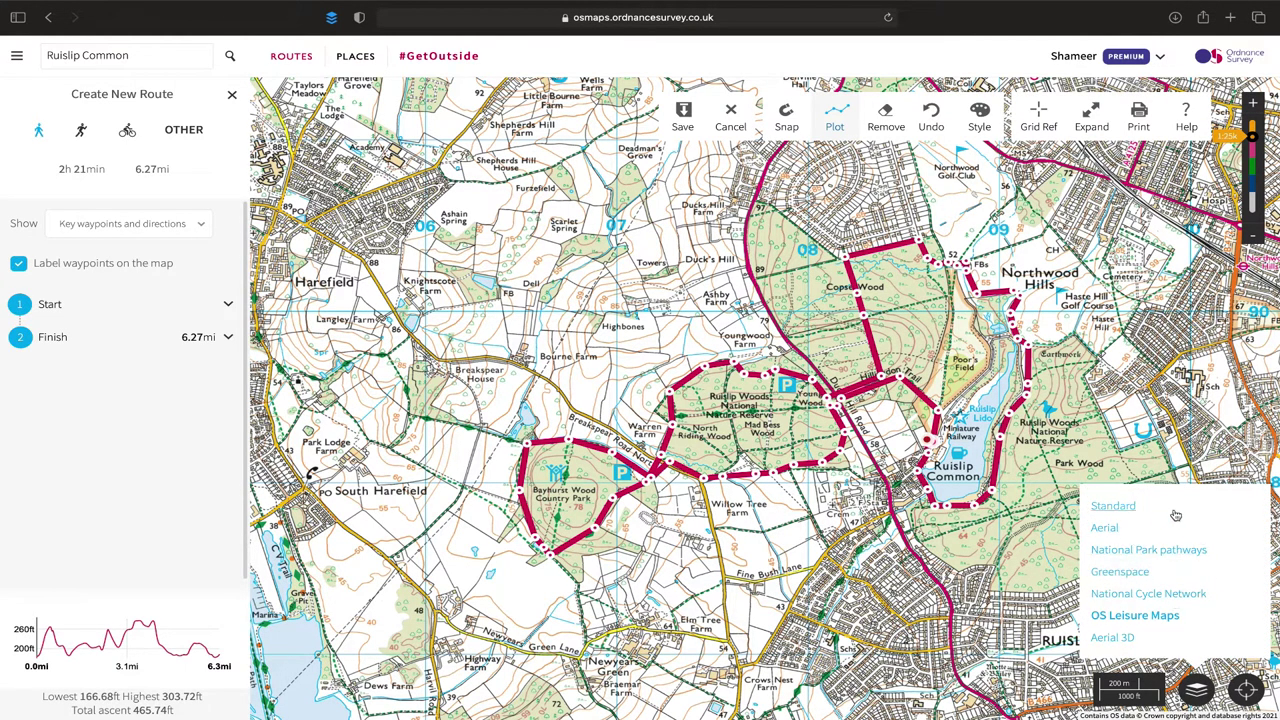
{"action": "left_click", "coordinate": [1138, 510]}
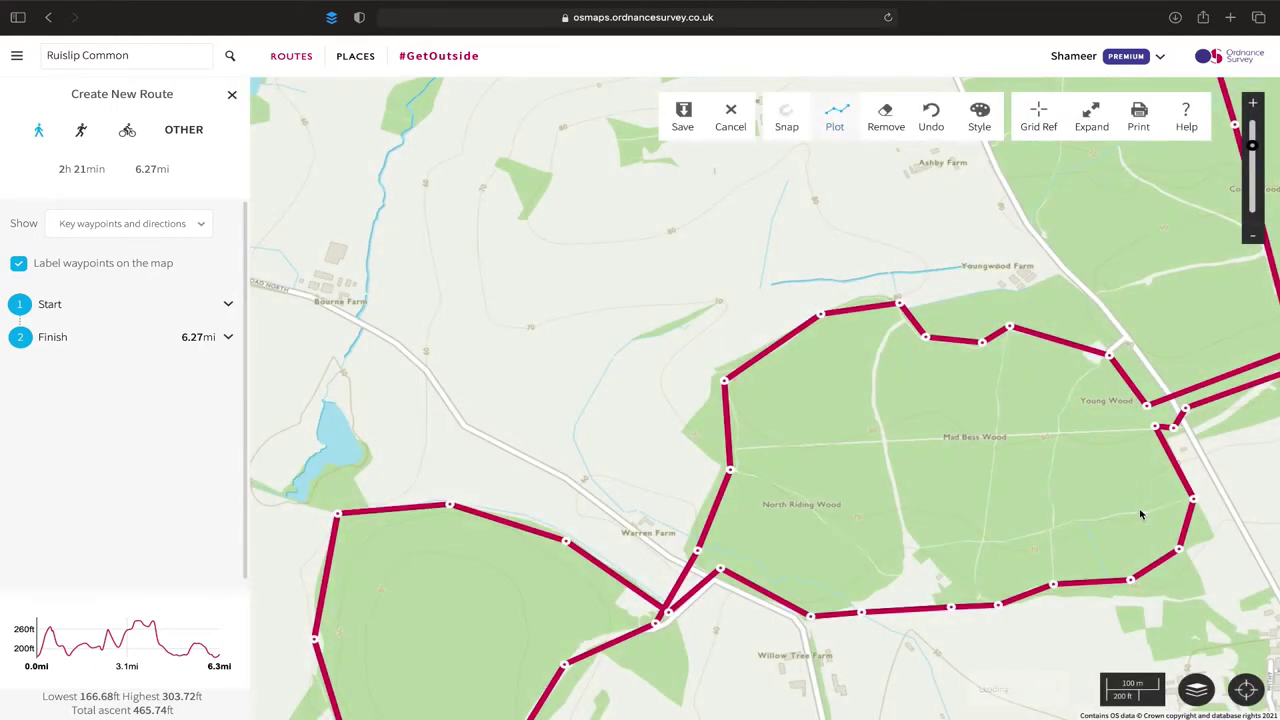
{"action": "left_click", "coordinate": [1249, 233]}
{"action": "left_click", "coordinate": [1249, 233]}
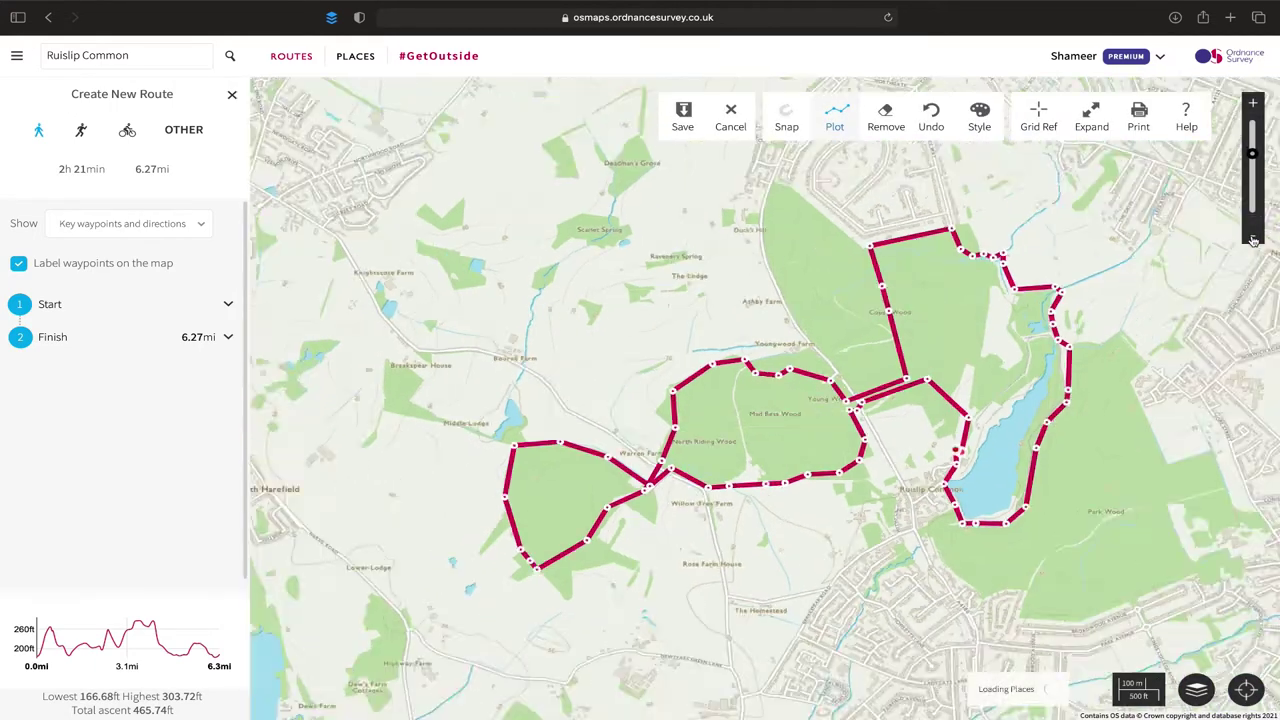
{"action": "left_click", "coordinate": [1140, 574]}
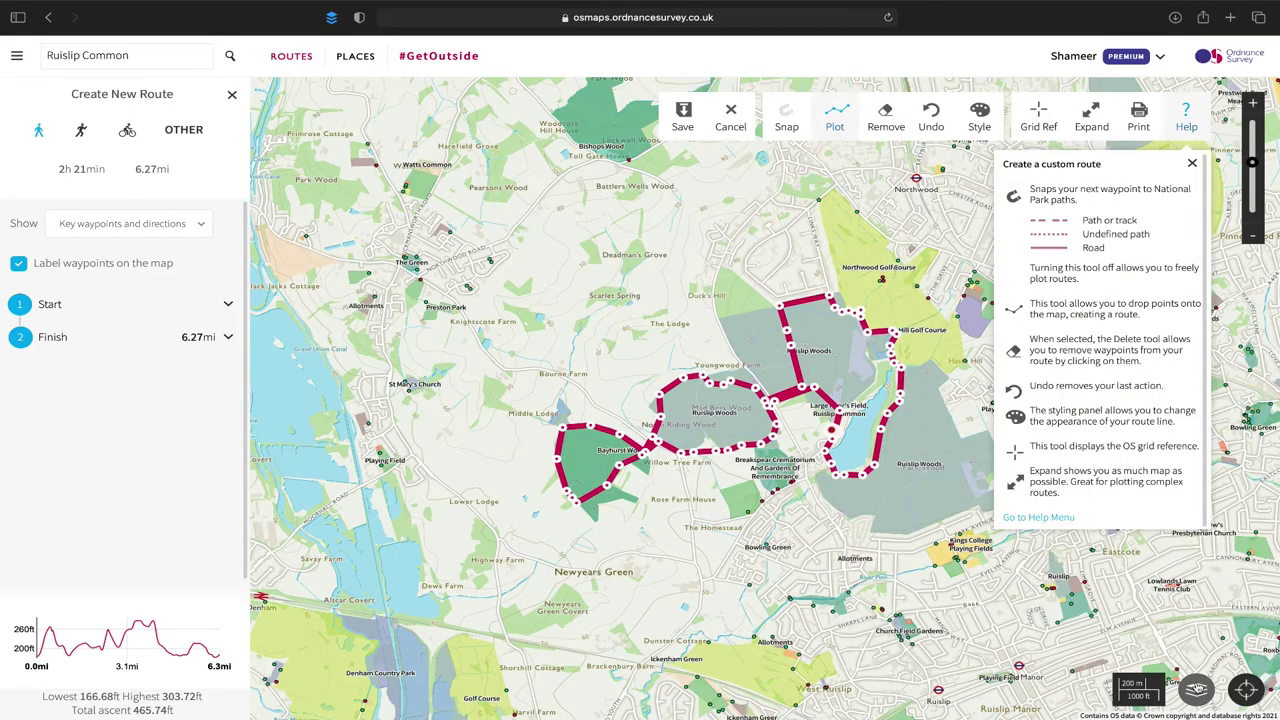
{"action": "left_click", "coordinate": [1197, 690]}
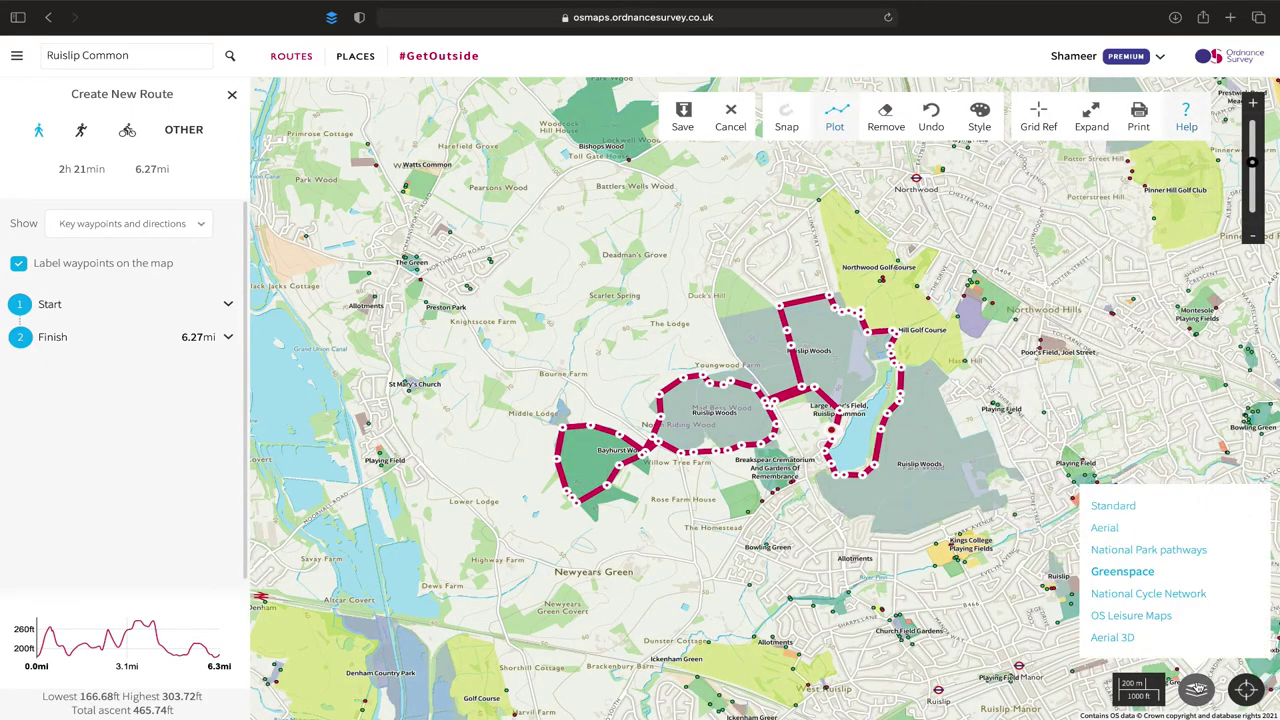
{"action": "left_click", "coordinate": [1110, 533]}
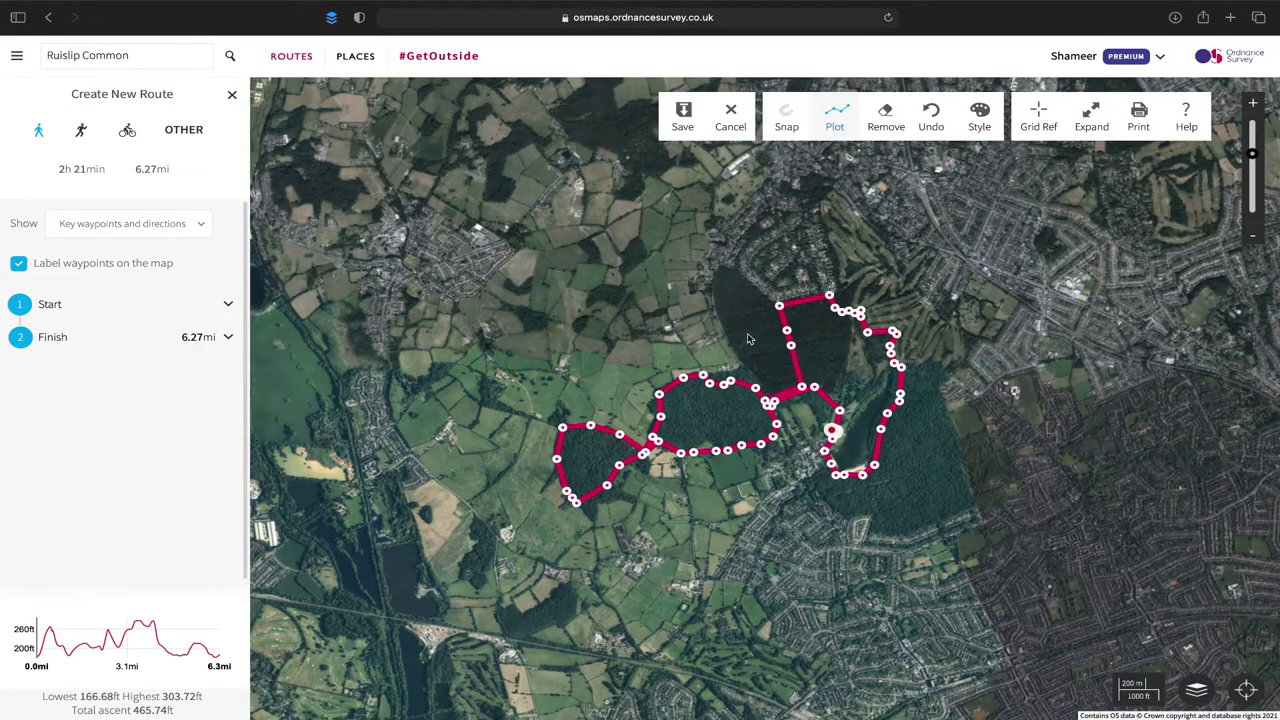
{"action": "left_click", "coordinate": [1253, 103]}
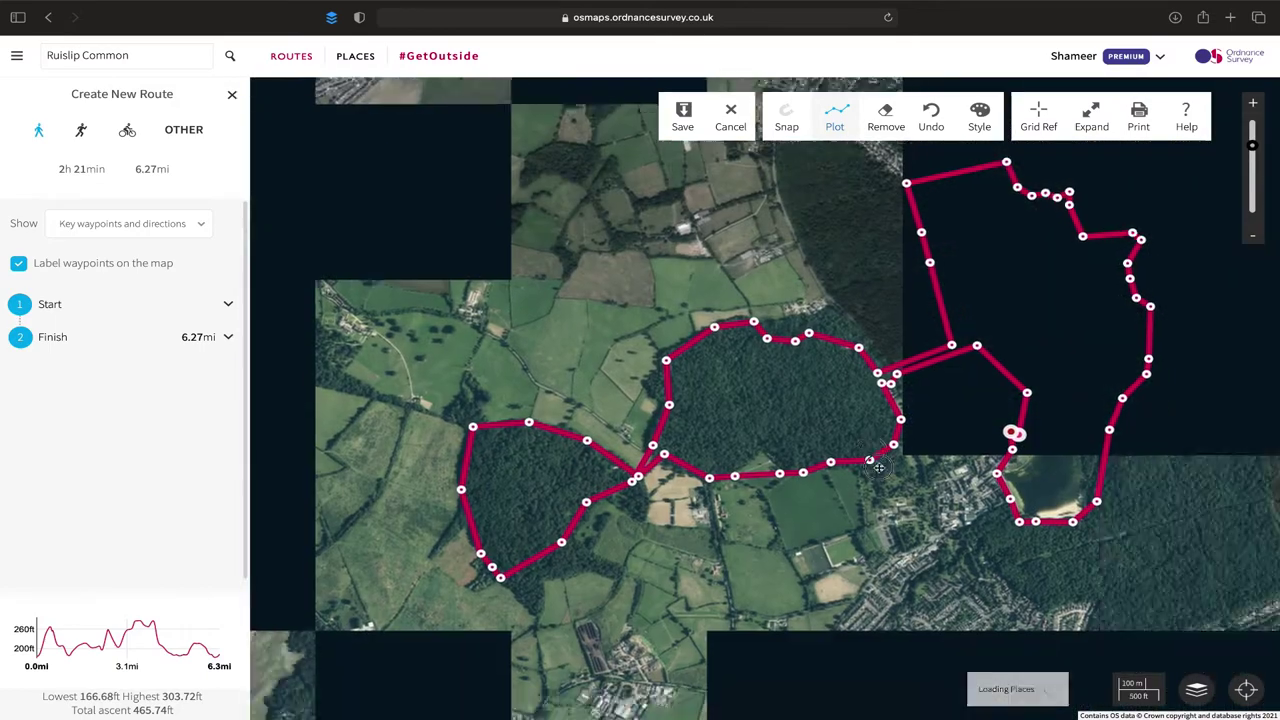
{"action": "left_click_drag", "start_coordinate": [920, 470], "coordinate": [878, 441]}
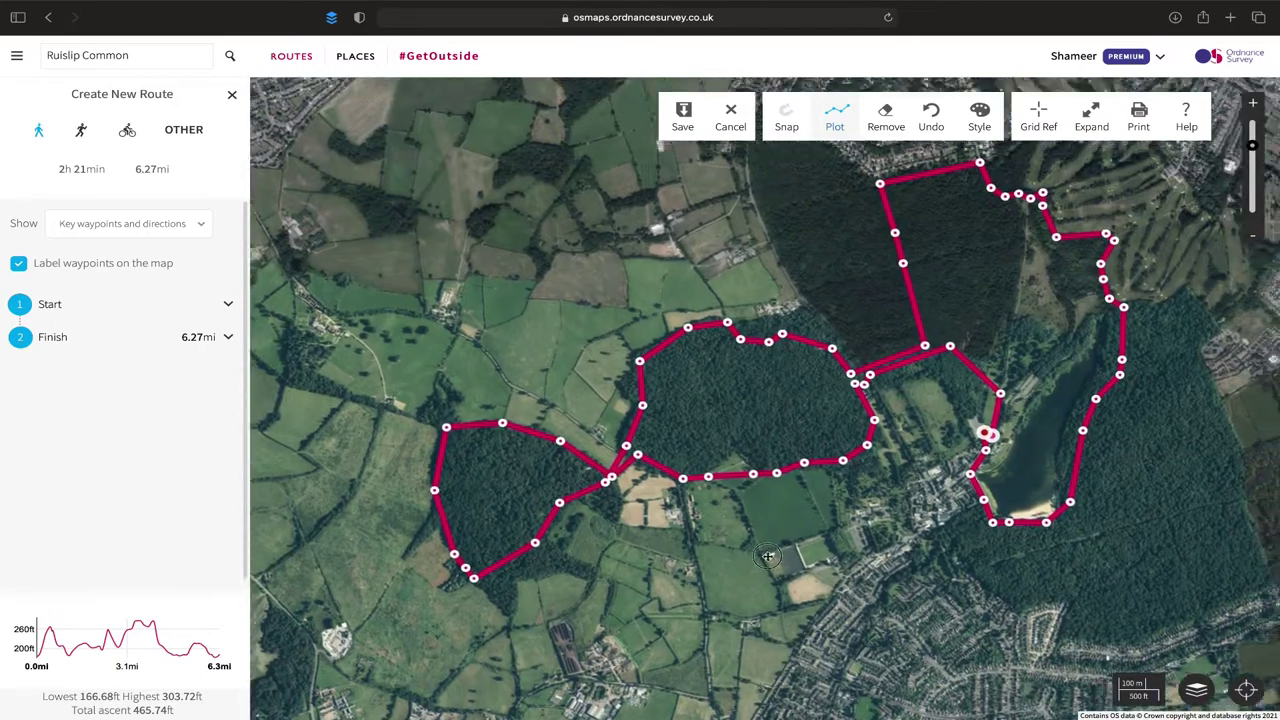
{"action": "left_click_drag", "start_coordinate": [767, 556], "coordinate": [677, 603]}
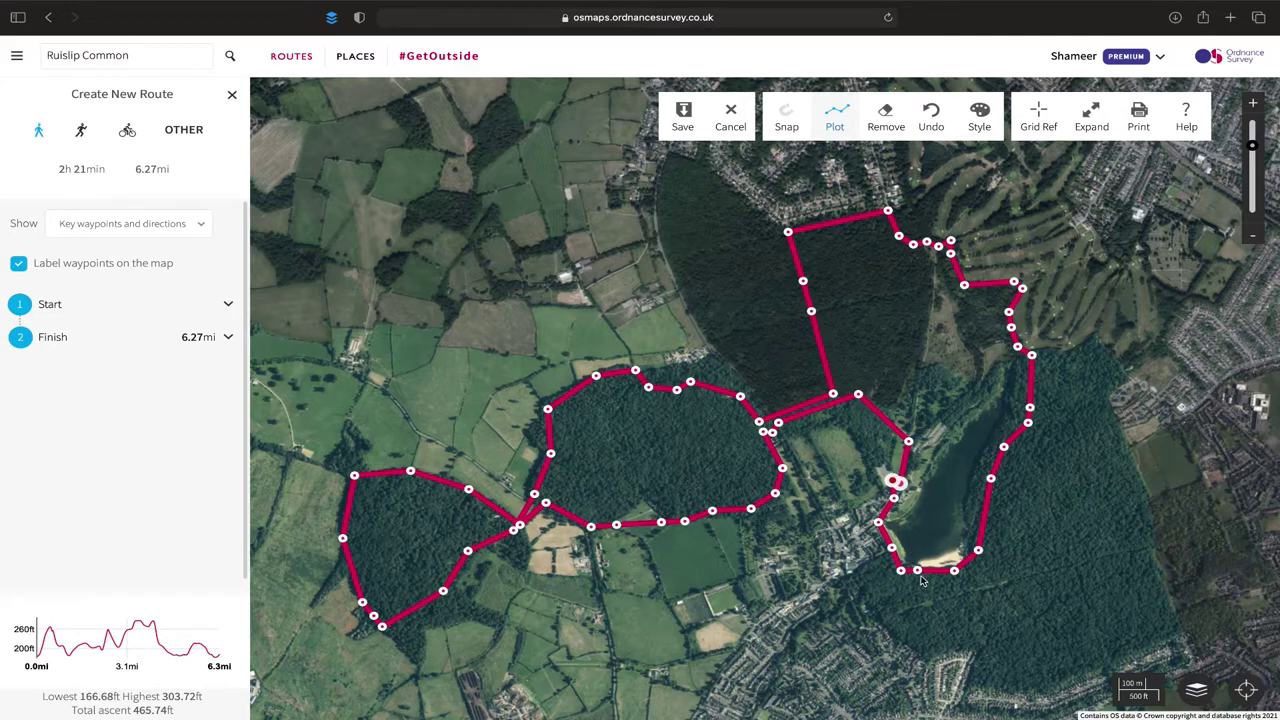
{"action": "left_click", "coordinate": [1195, 692]}
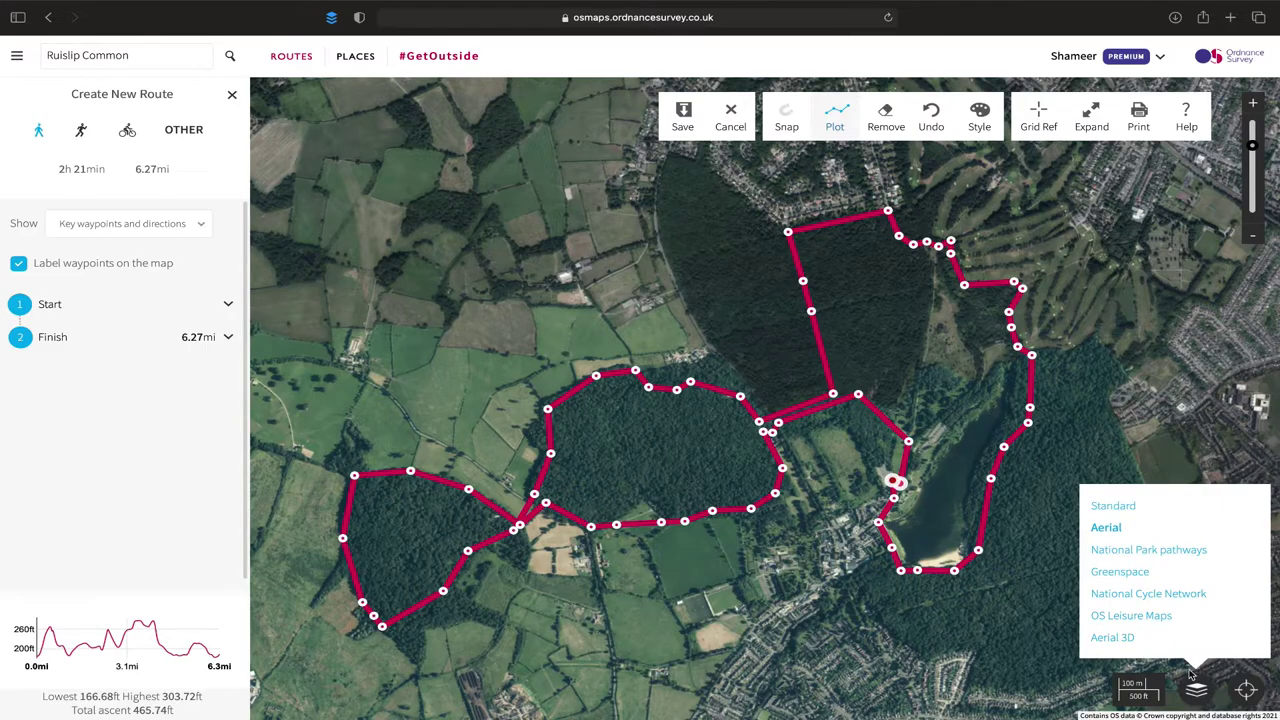
{"action": "left_click", "coordinate": [1129, 616]}
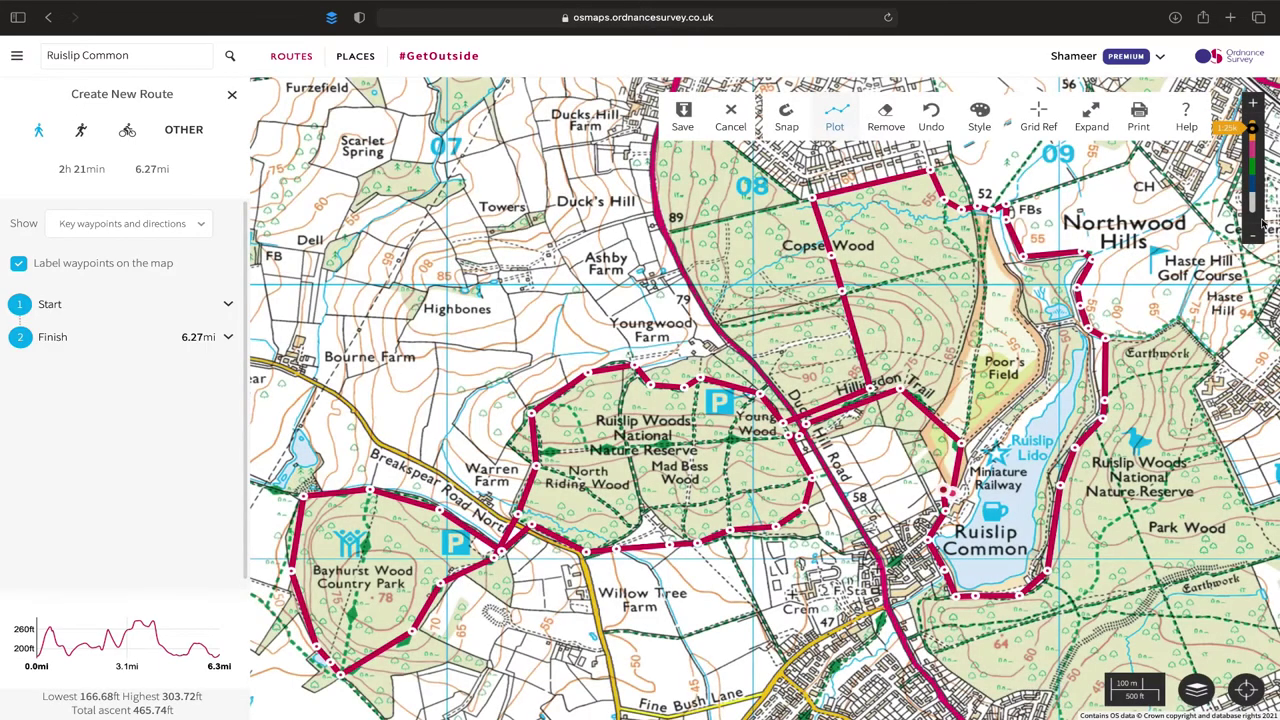
{"action": "scroll", "coordinate": [903, 362], "scroll_direction": "down", "scroll_amount": 3}
{"action": "left_click_drag", "start_coordinate": [903, 362], "coordinate": [953, 326]}
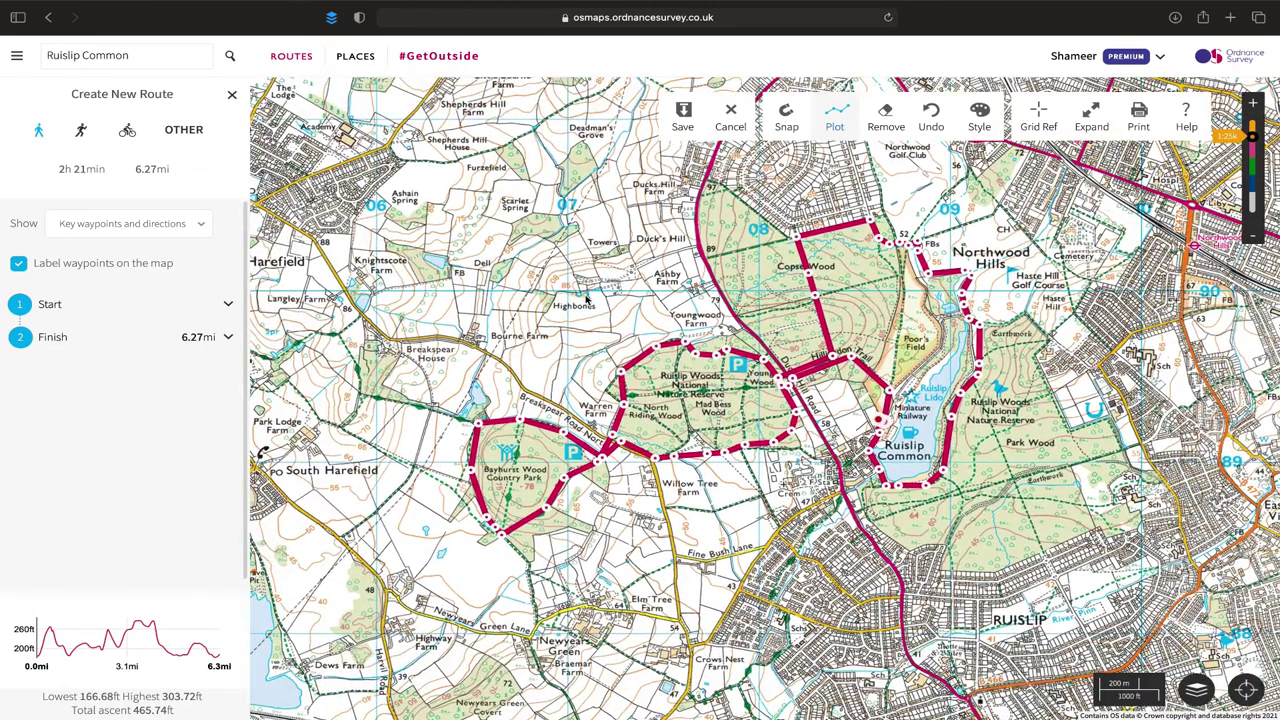
Name the route 'Ruislip Common - Woodlands - Lake - Golf course' and describe its woodlands, golf course and Lido.
{"action": "left_click", "coordinate": [683, 120]}
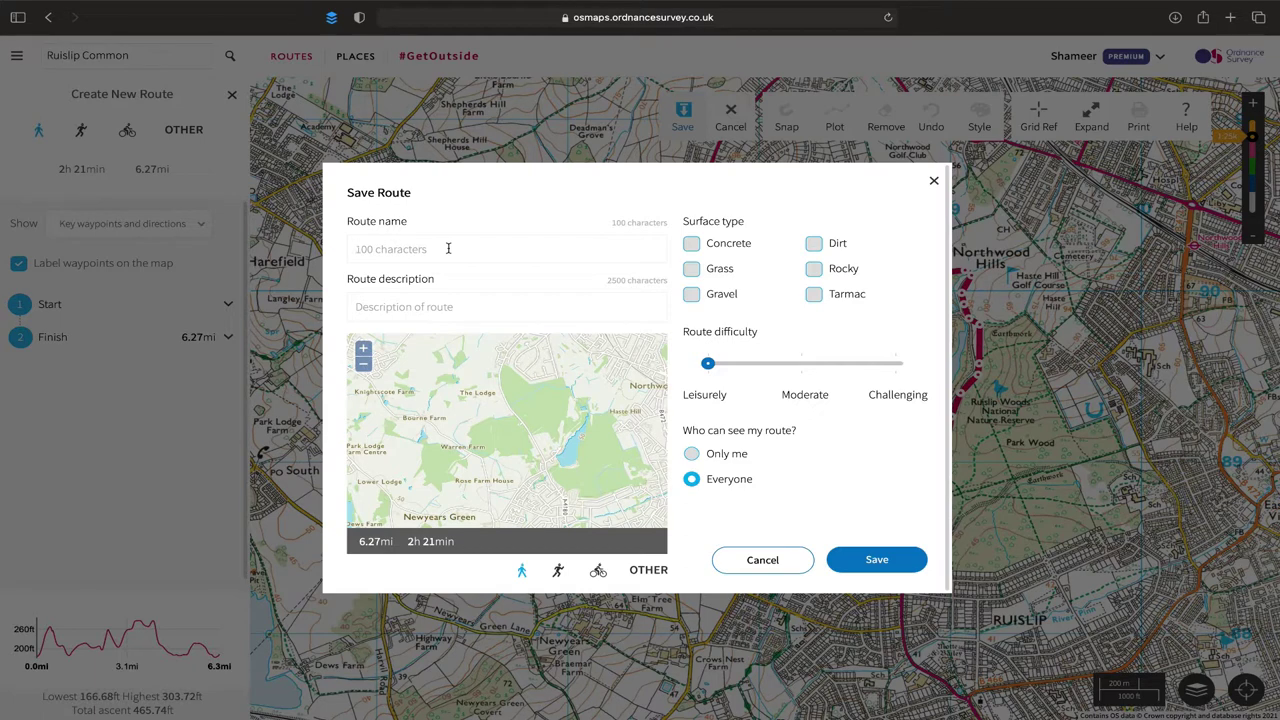
{"action": "left_click", "coordinate": [448, 248]}
{"action": "type", "text": "Ruislip Common - Wood"}
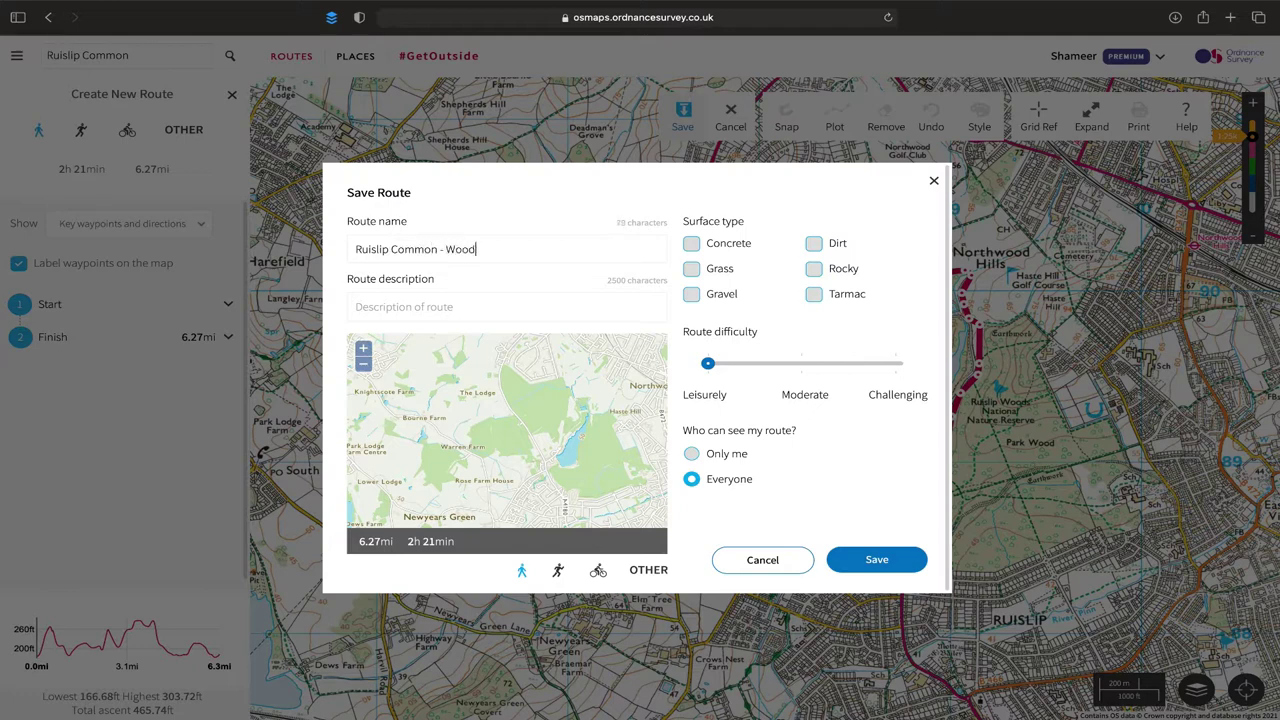
{"action": "type", "text": "lands"}
{"action": "type", "text": "se"}
{"action": "left_click", "coordinate": [568, 249]}
{"action": "key", "text": "BackSpace"}
{"action": "type", "text": "f"}
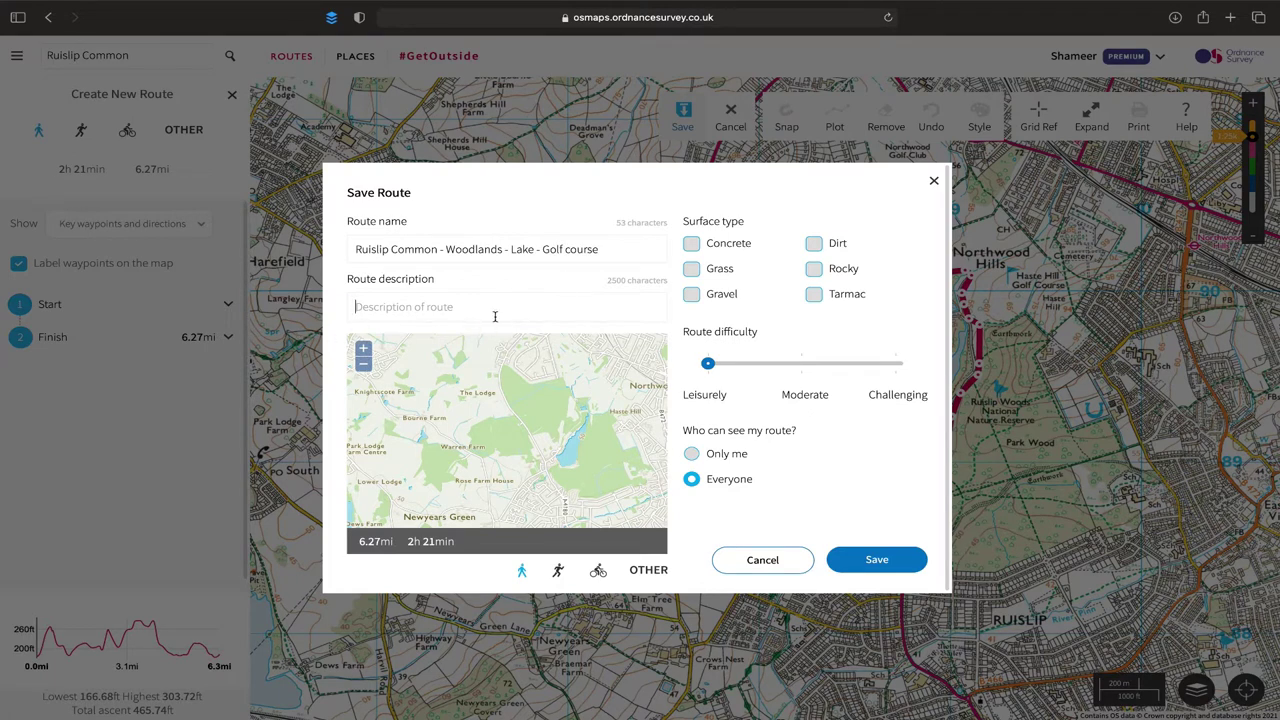
{"action": "type", "text": "3 different woodland, a gold course and"}
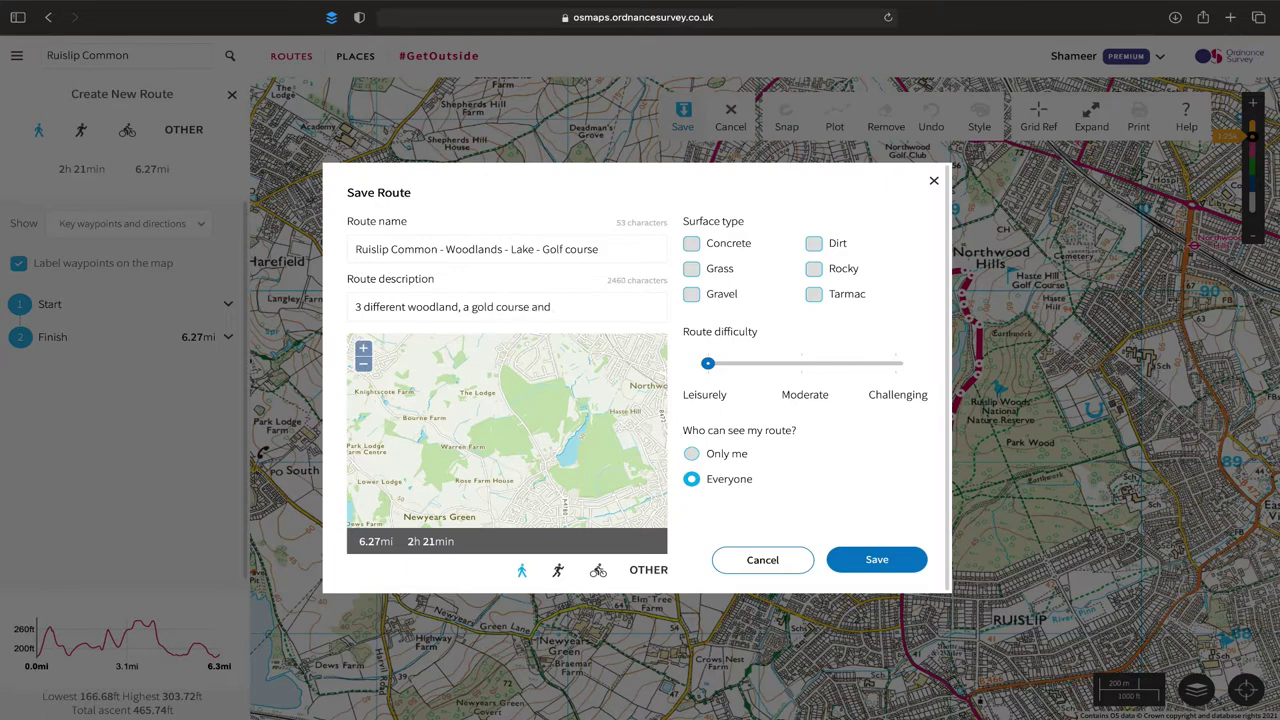
{"action": "type", "text": "the edge of Ruislip Lido."}
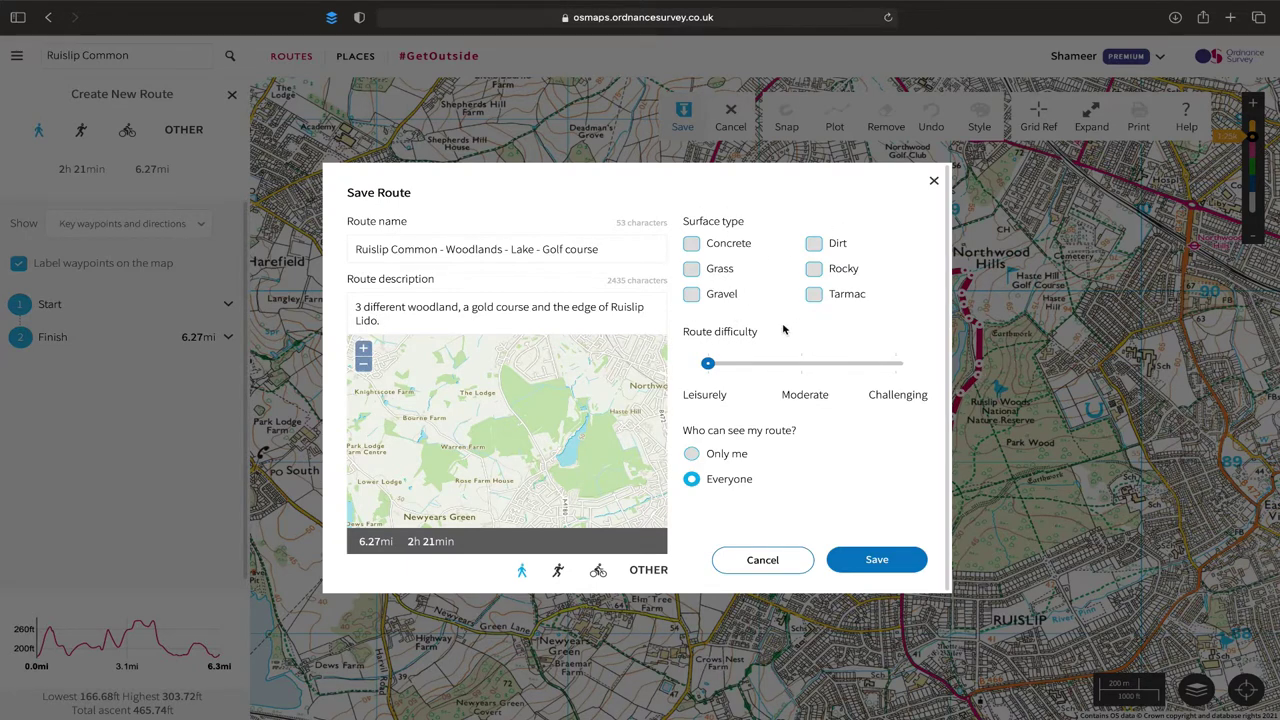
Tag the route with Grass, Gravel and Dirt surfaces, set Moderate difficulty, and save it.
{"action": "left_click", "coordinate": [691, 270]}
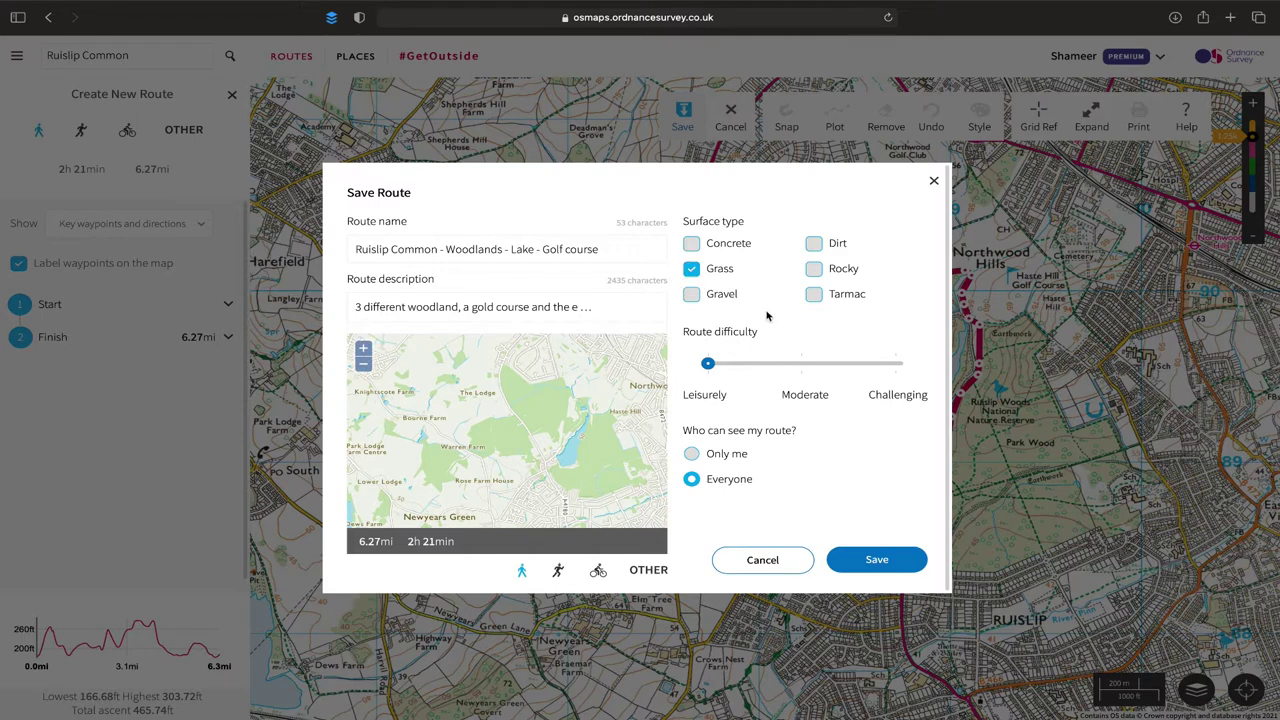
{"action": "left_click", "coordinate": [691, 295]}
{"action": "left_click", "coordinate": [814, 245]}
{"action": "left_click", "coordinate": [800, 366]}
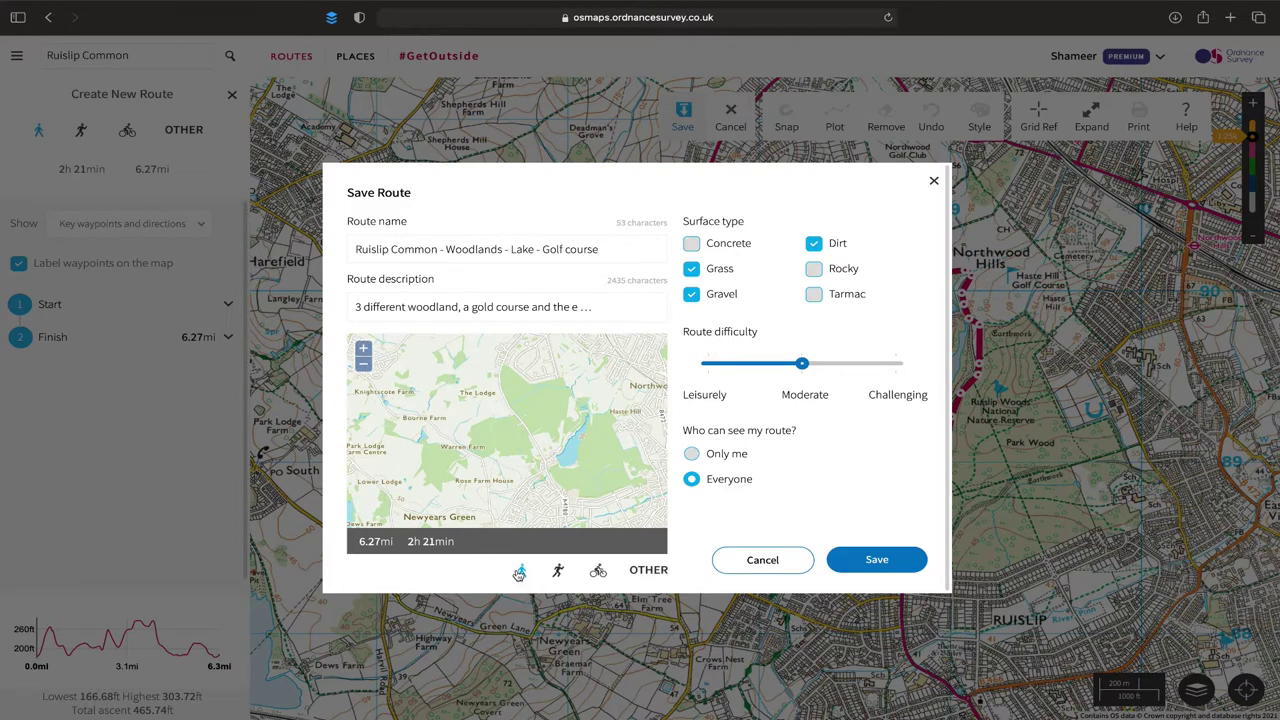
{"action": "left_click", "coordinate": [879, 563]}
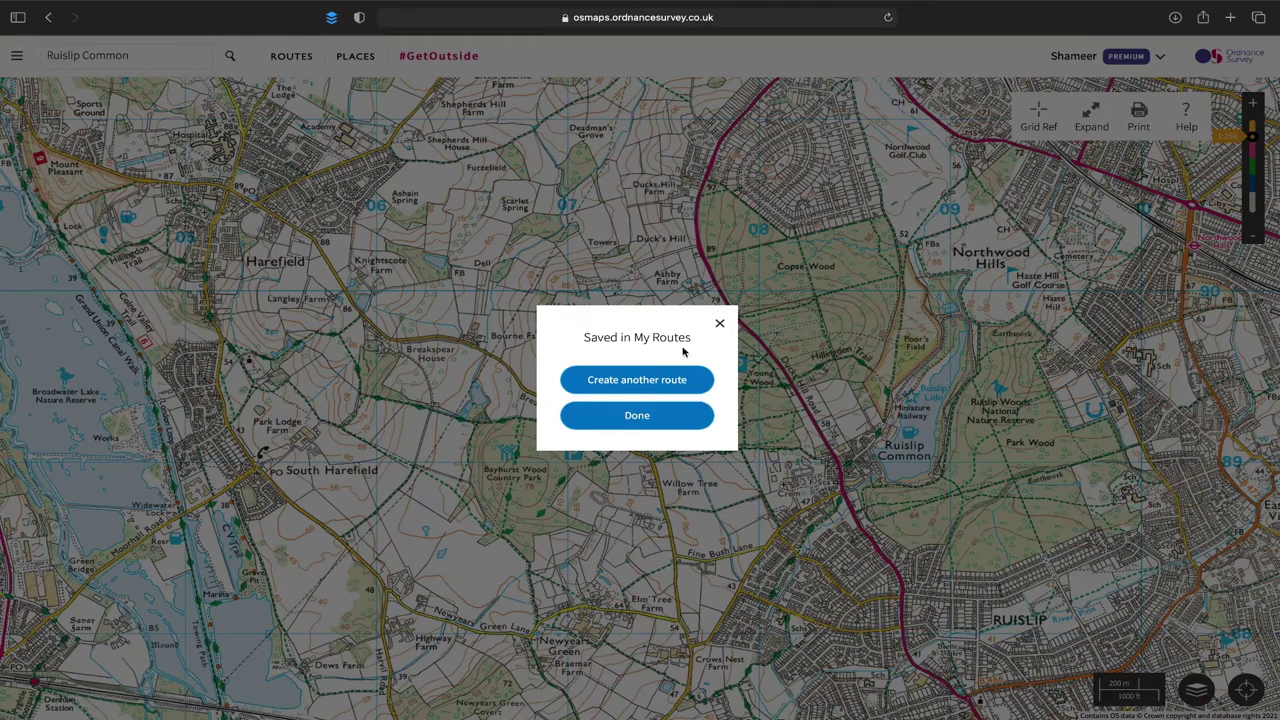
Open the saved route from My Routes to show its 6.3 mi, 2h 21min details page.
{"action": "left_click", "coordinate": [643, 420]}
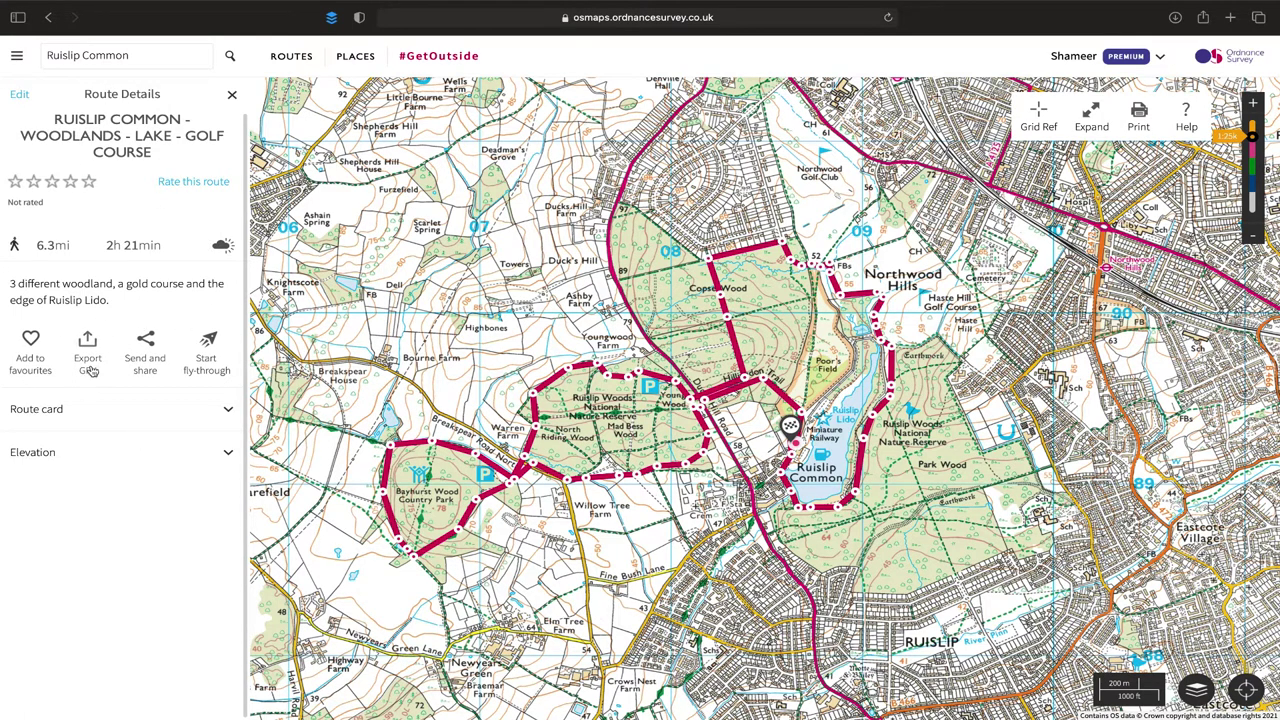
{"action": "left_click", "coordinate": [293, 58]}
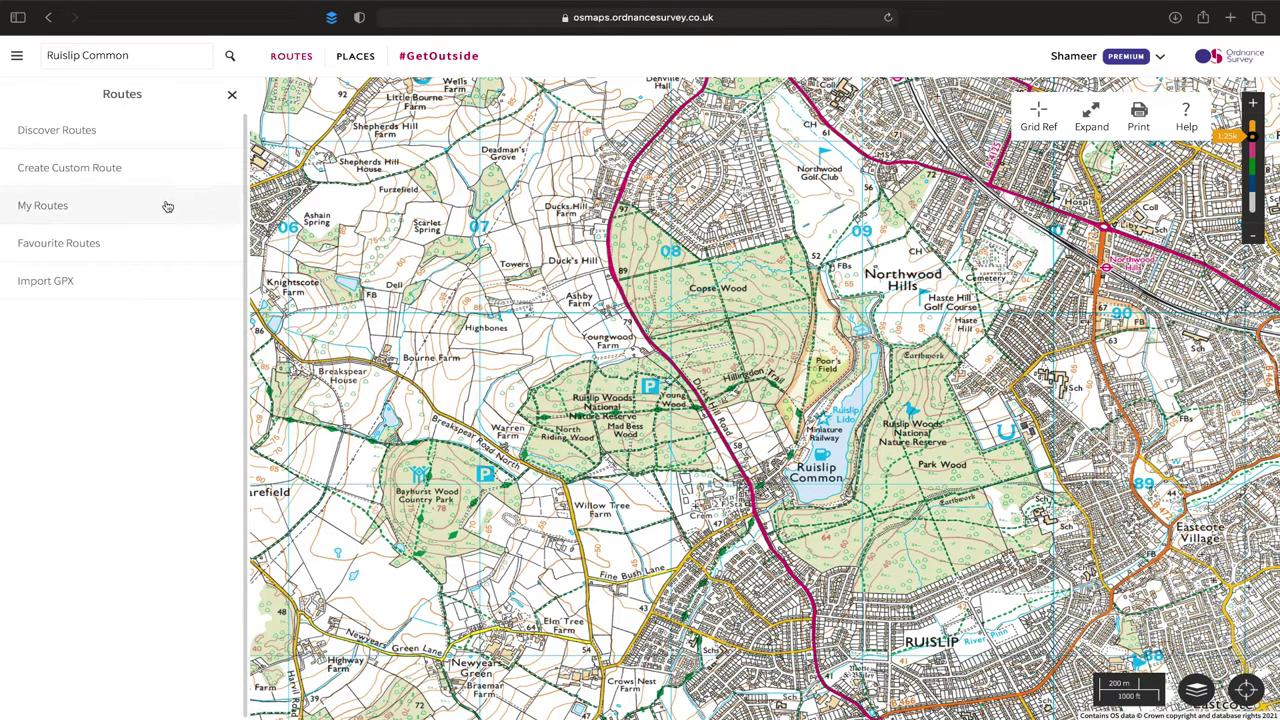
{"action": "left_click", "coordinate": [43, 206]}
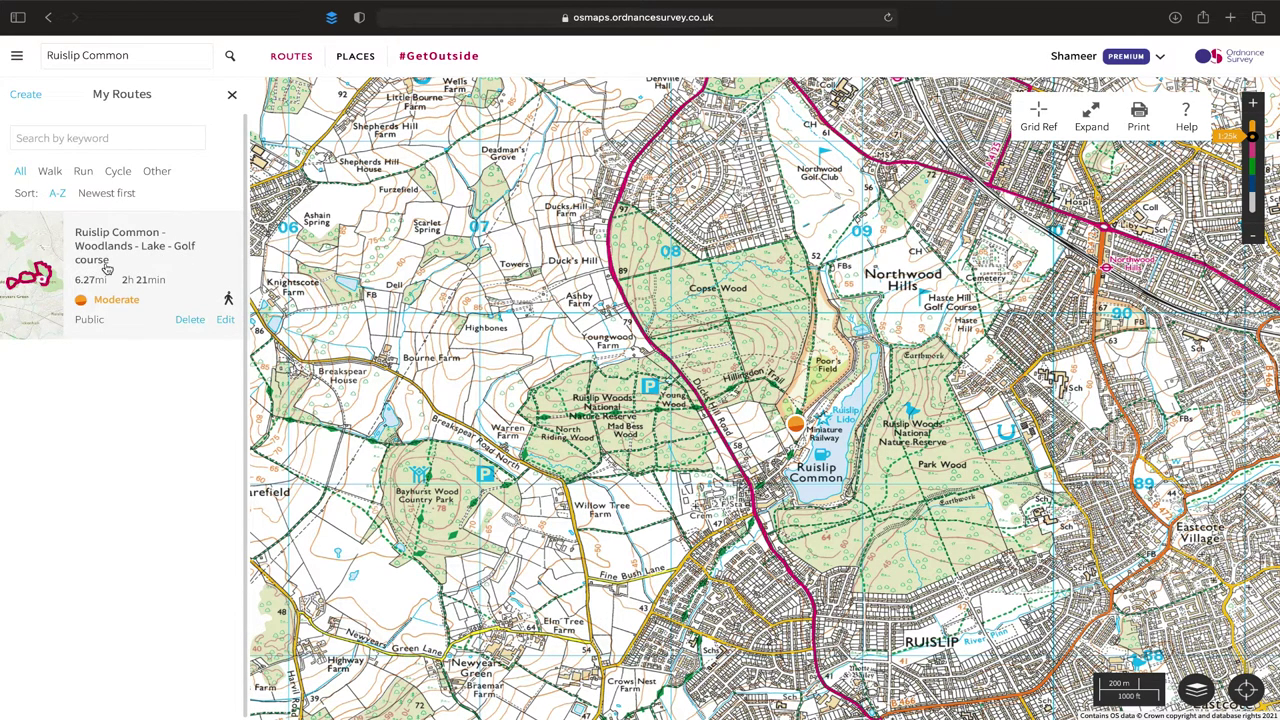
{"action": "left_click", "coordinate": [147, 268]}
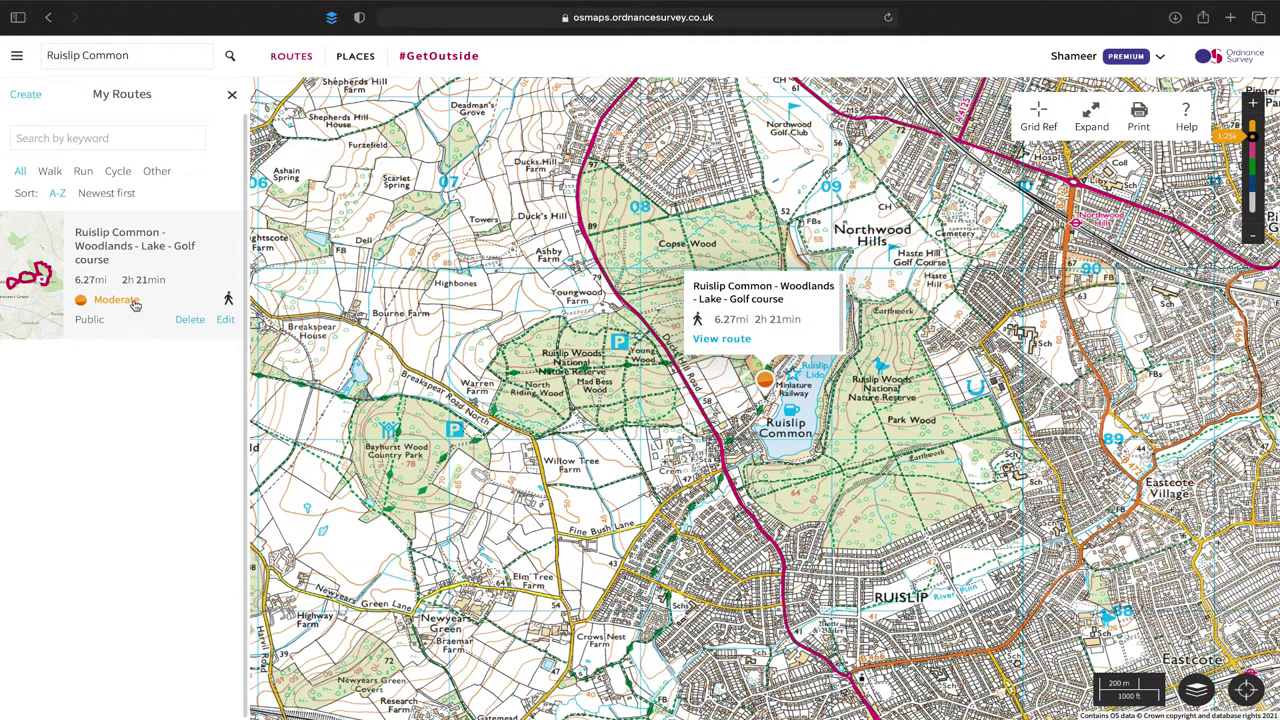
{"action": "left_click", "coordinate": [723, 341]}
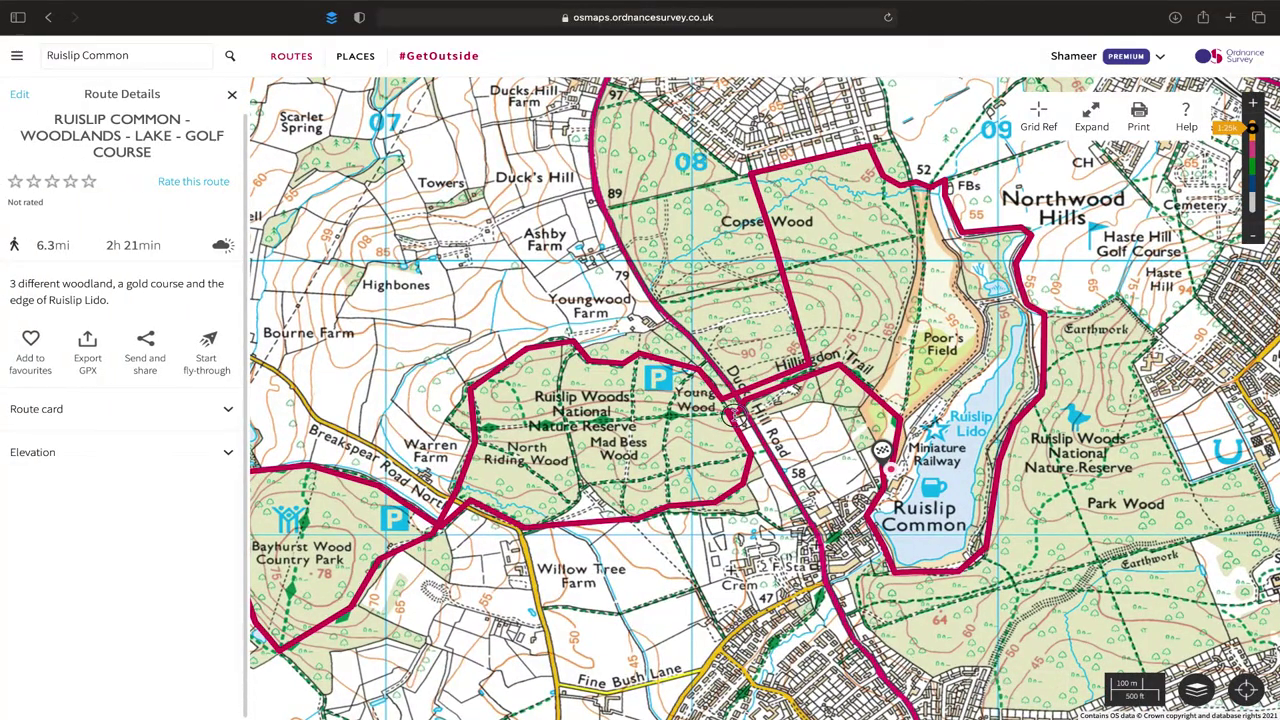
{"action": "left_click_drag", "start_coordinate": [688, 575], "coordinate": [841, 548]}
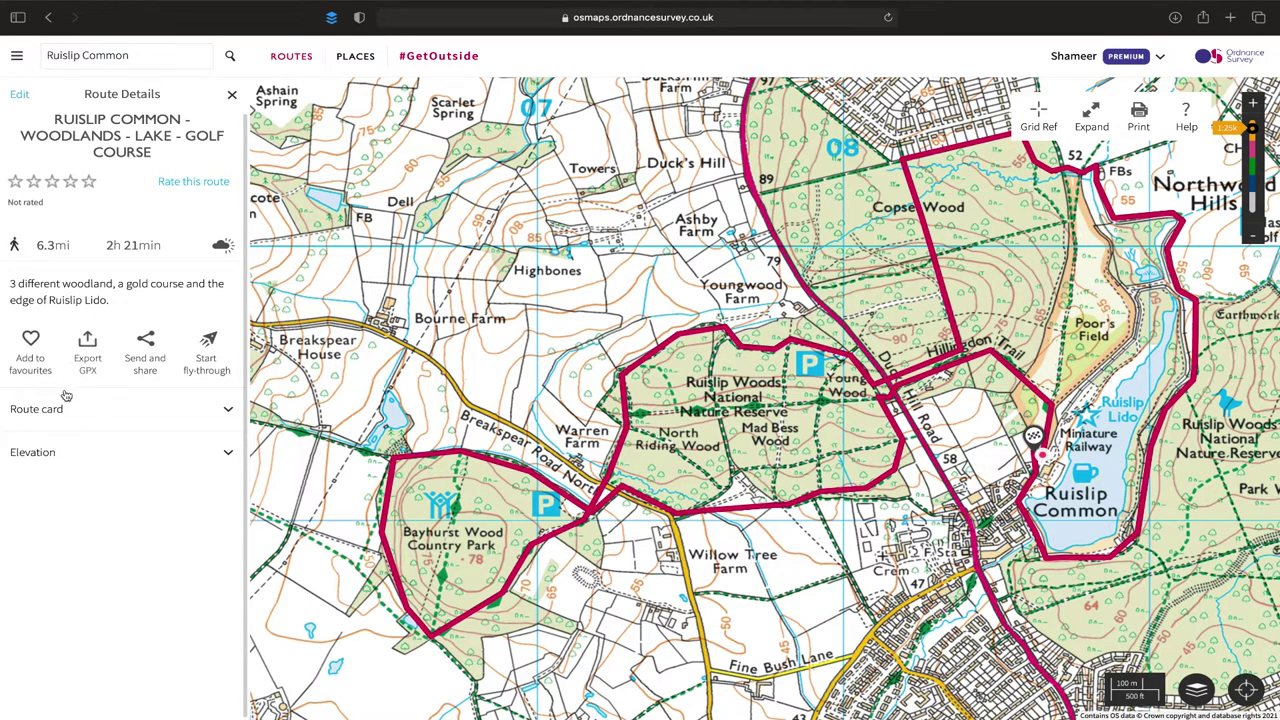
{"action": "left_click", "coordinate": [220, 246]}
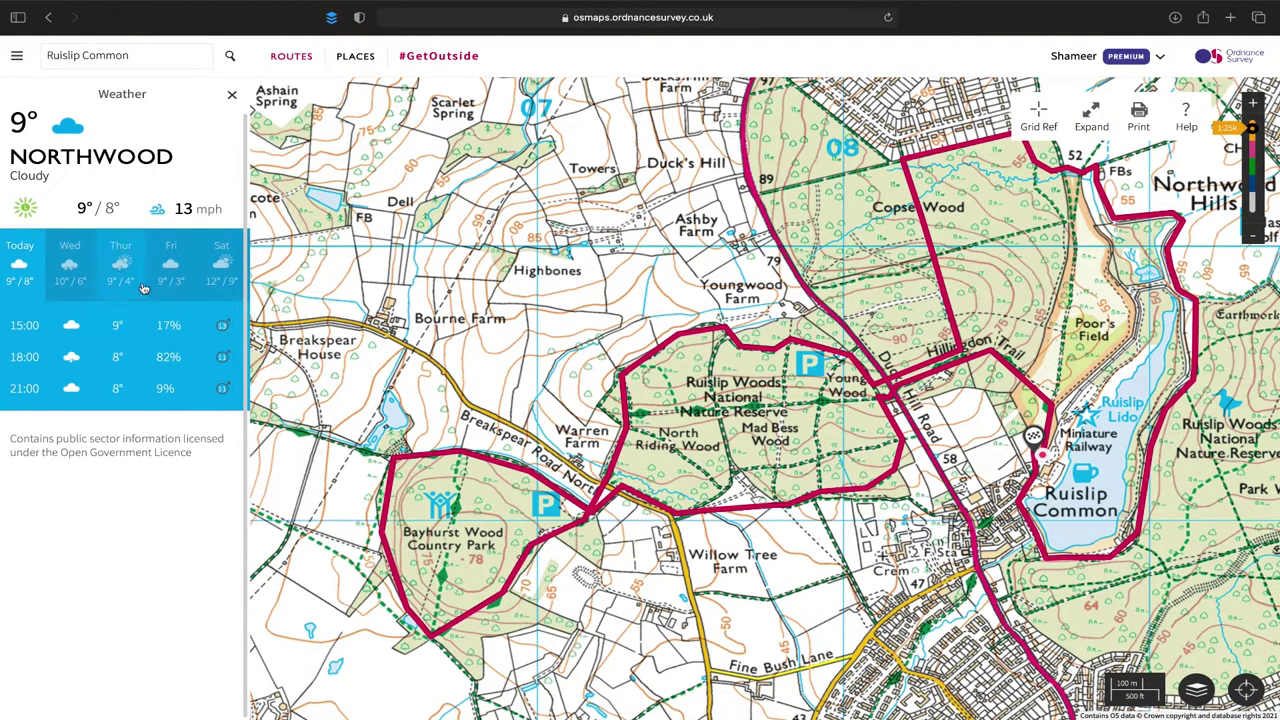
{"action": "left_click", "coordinate": [172, 263]}
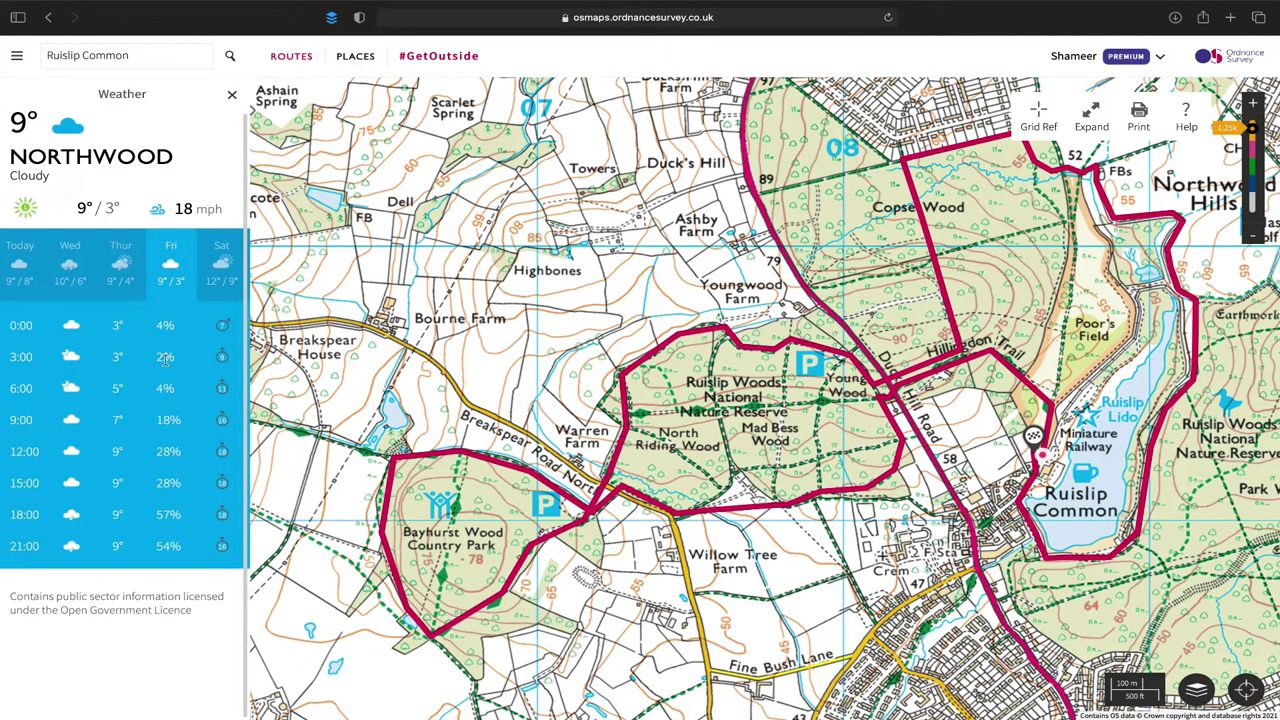
{"action": "left_click", "coordinate": [222, 263]}
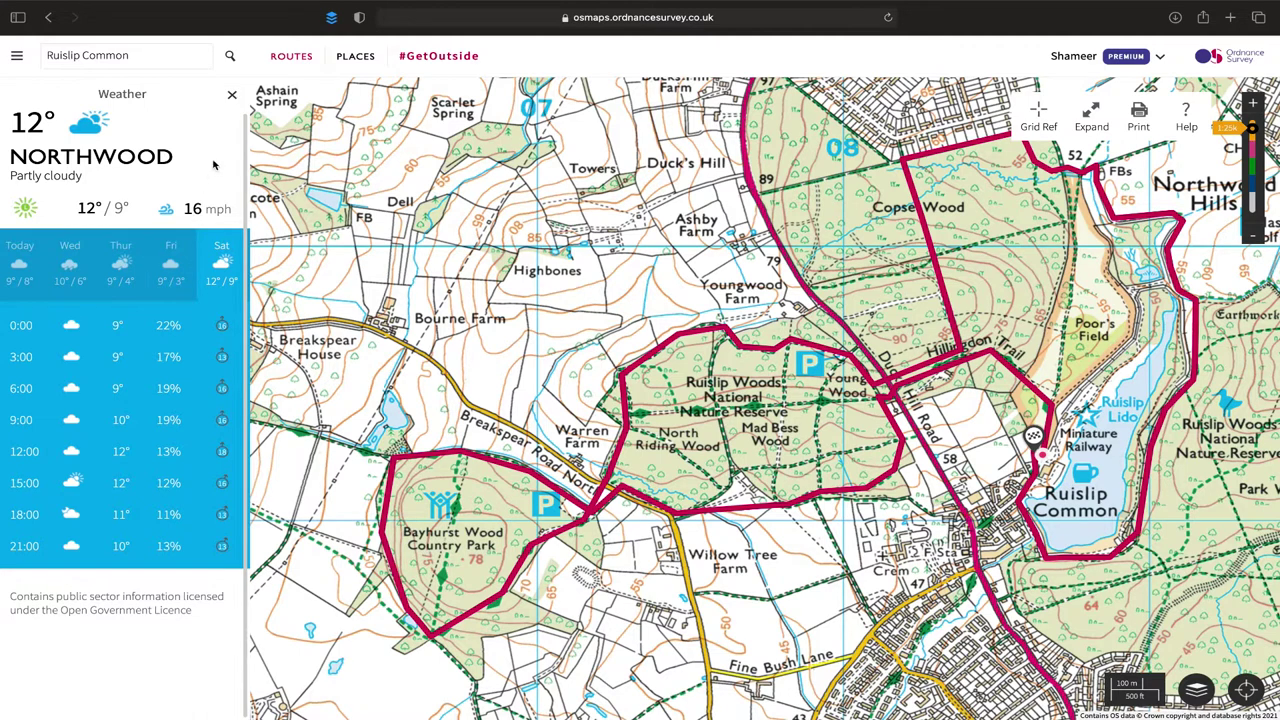
{"action": "left_click", "coordinate": [231, 94]}
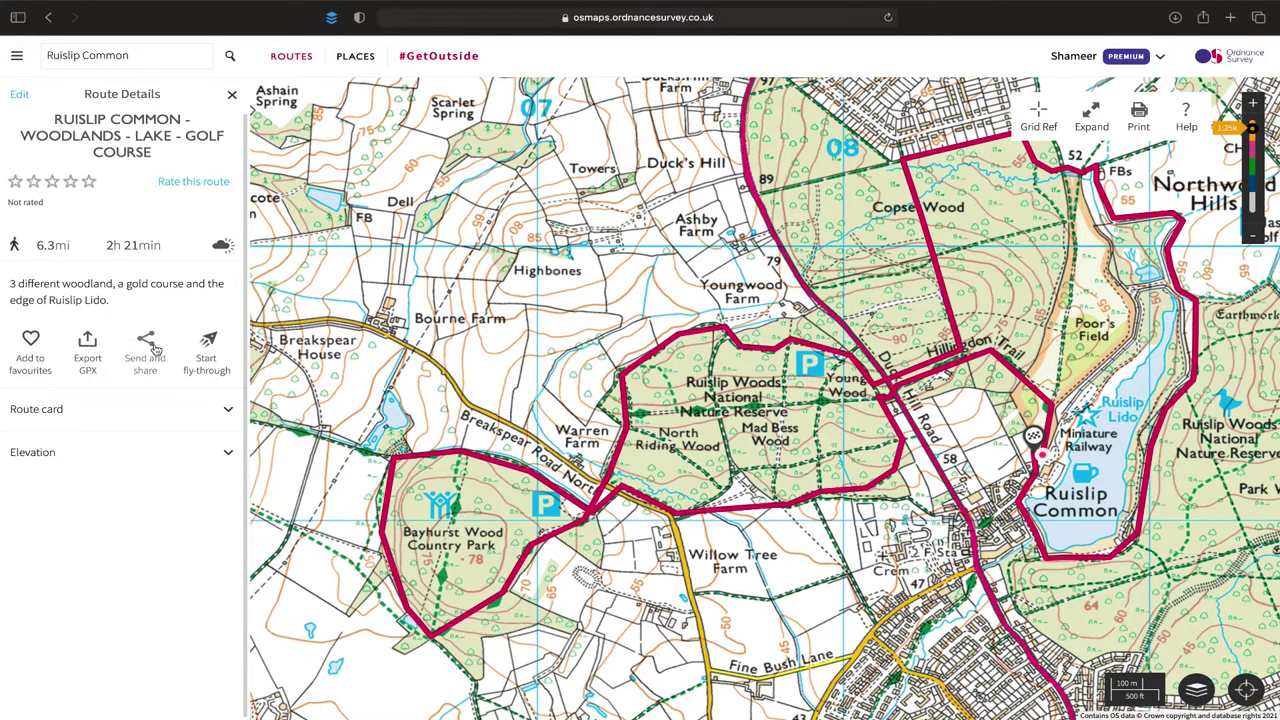
Play the route's 3-D fly-through at increased speed, then close the player.
{"action": "left_click", "coordinate": [209, 374]}
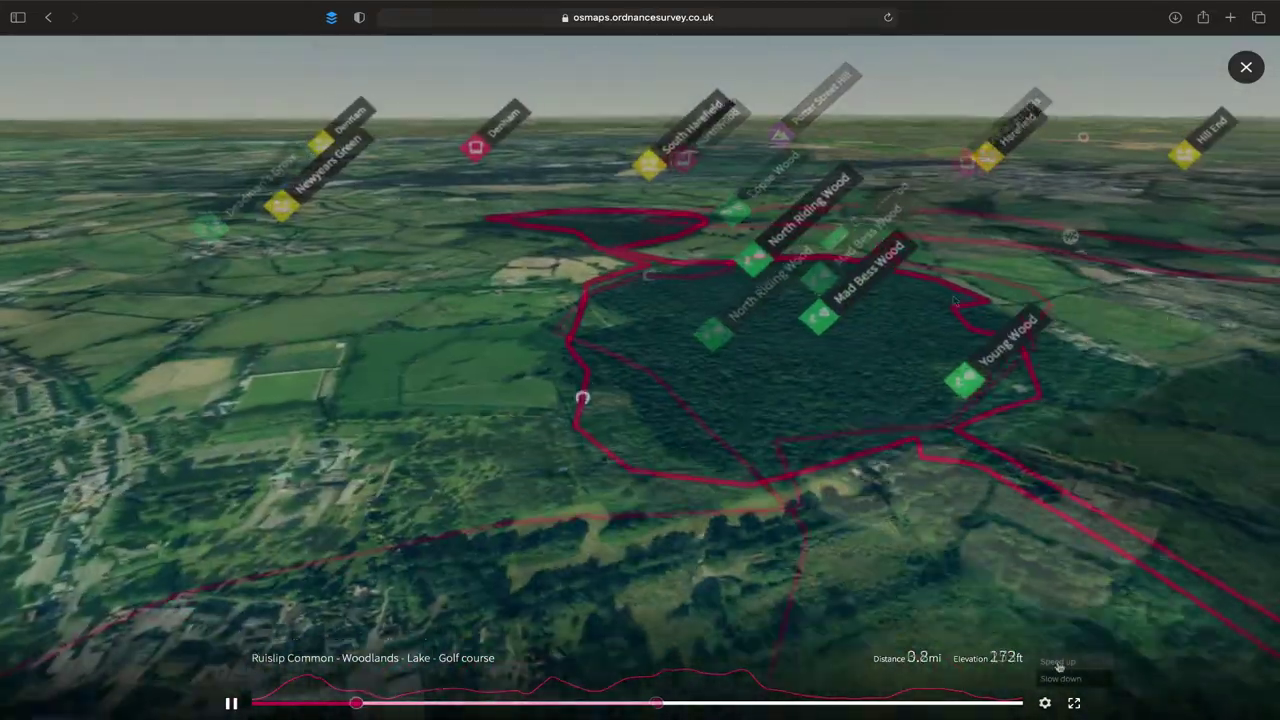
{"action": "left_click", "coordinate": [1045, 703]}
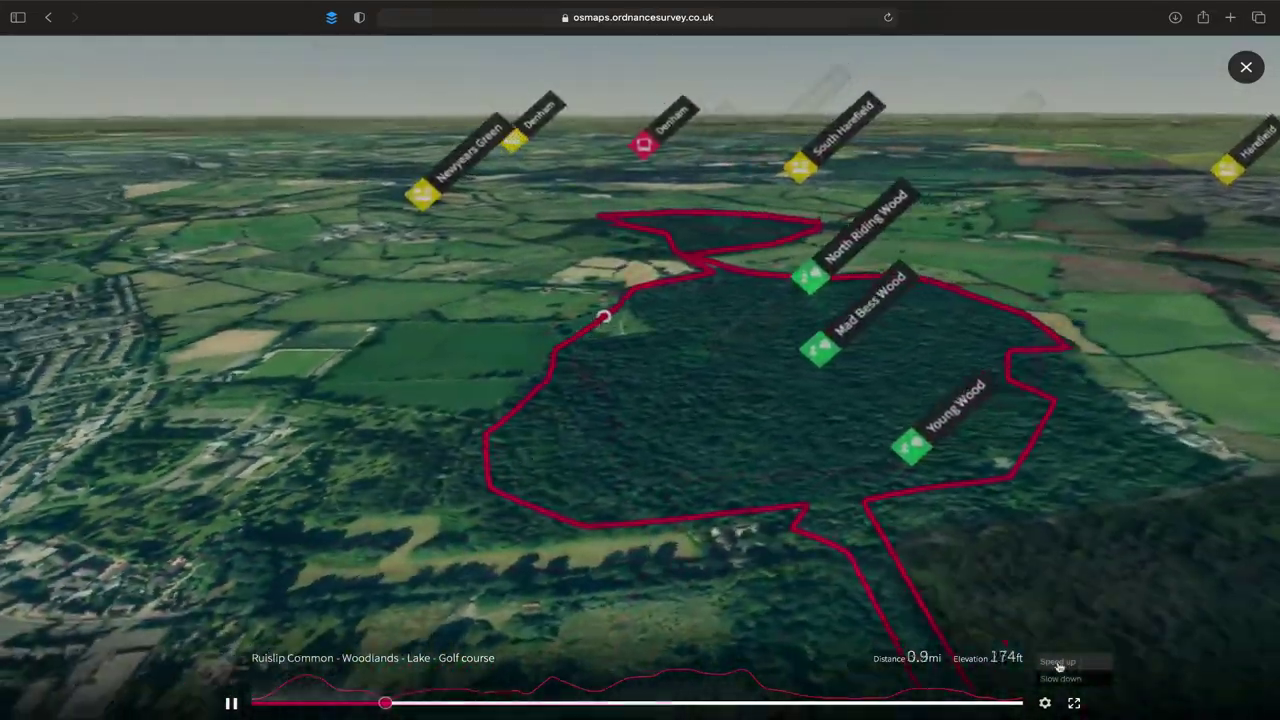
{"action": "left_click", "coordinate": [1058, 662]}
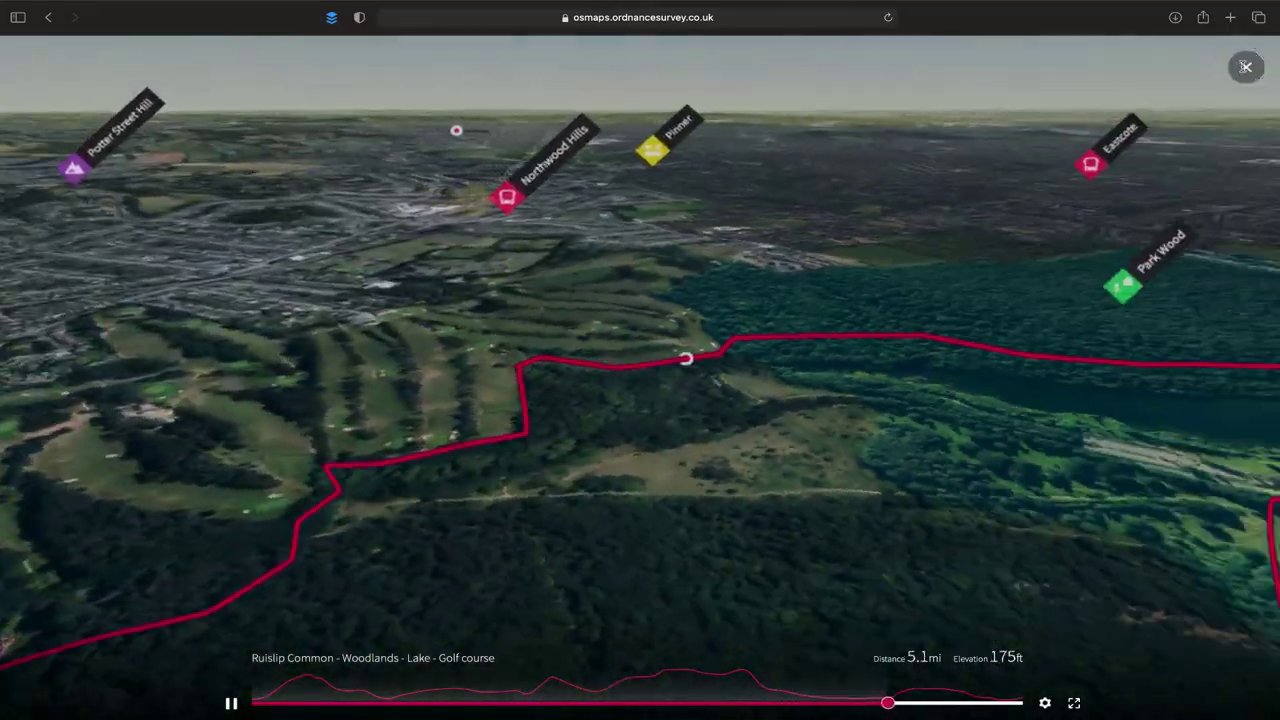
{"action": "left_click", "coordinate": [1245, 67]}
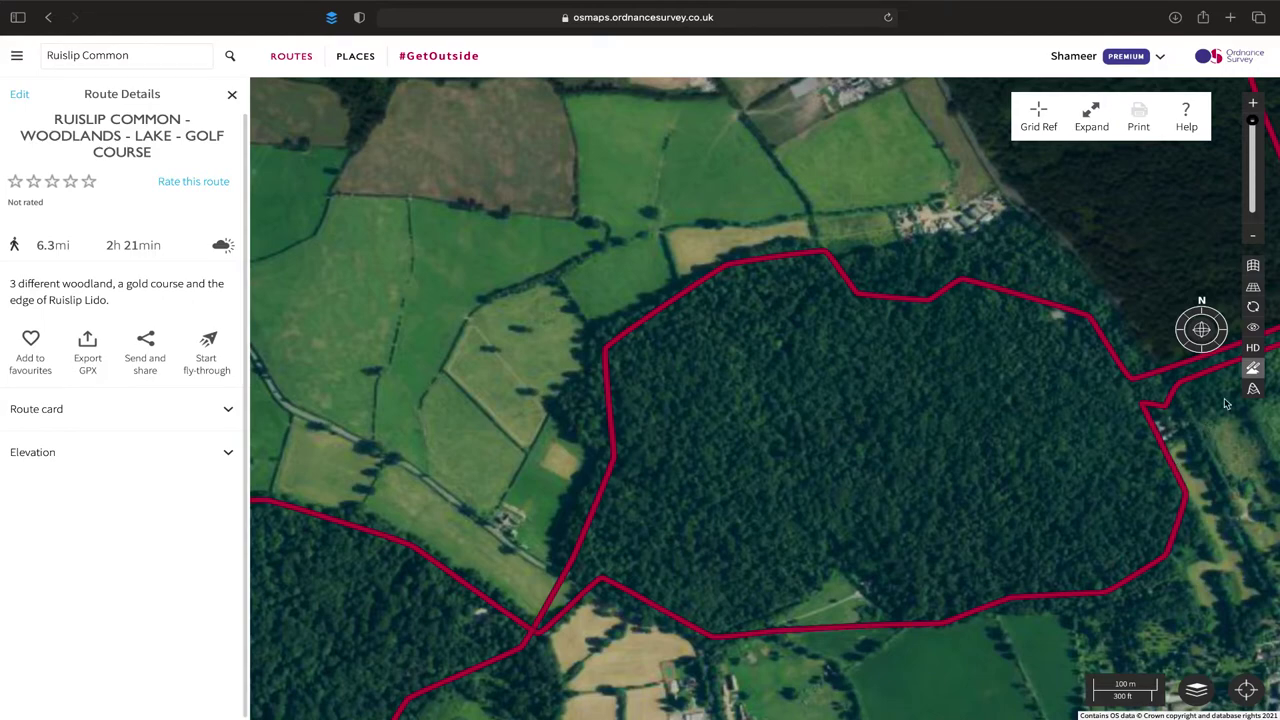
Switch to OS Leisure Maps with the whole route framed and expand the route card's waypoints.
{"action": "left_click", "coordinate": [1252, 236]}
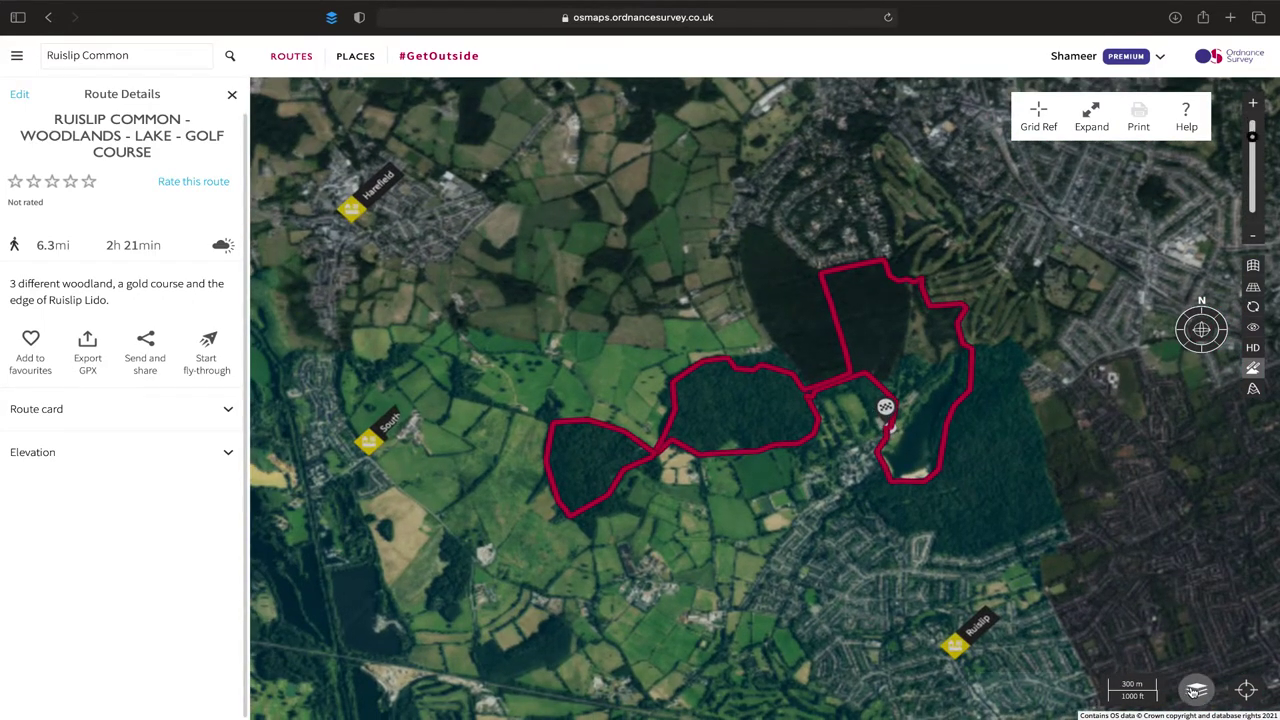
{"action": "left_click", "coordinate": [1196, 690]}
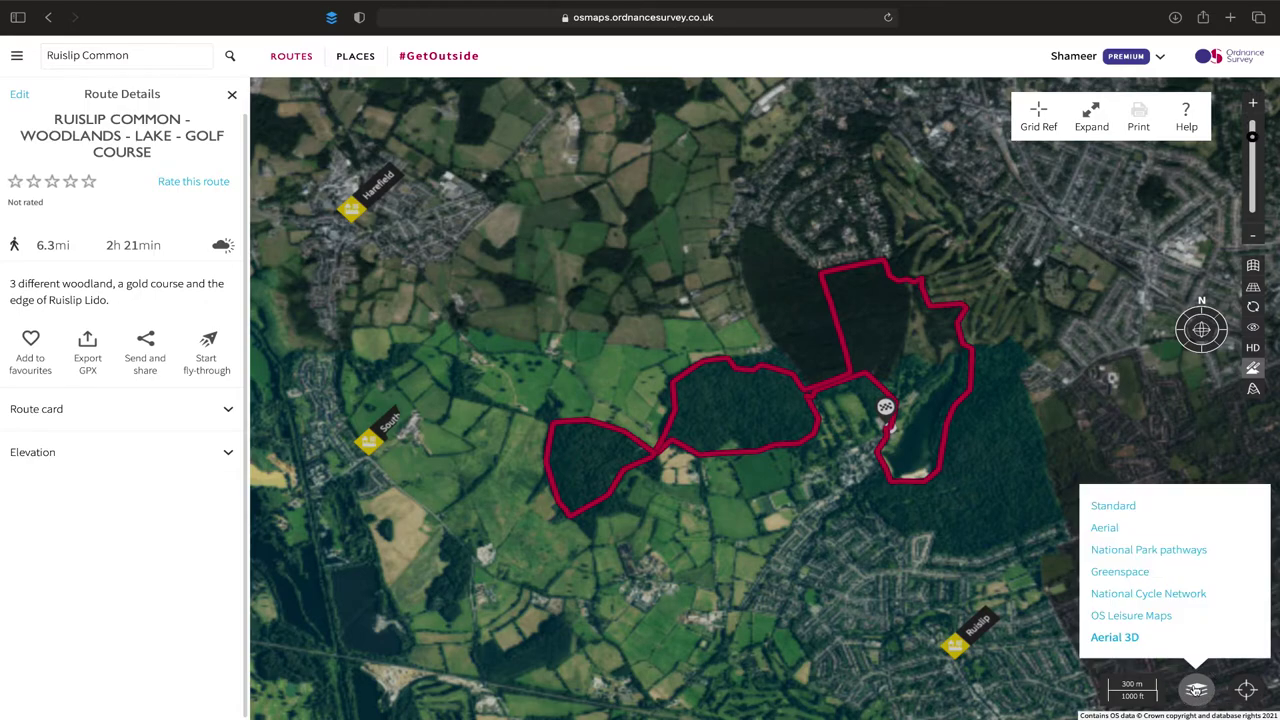
{"action": "left_click", "coordinate": [1140, 618]}
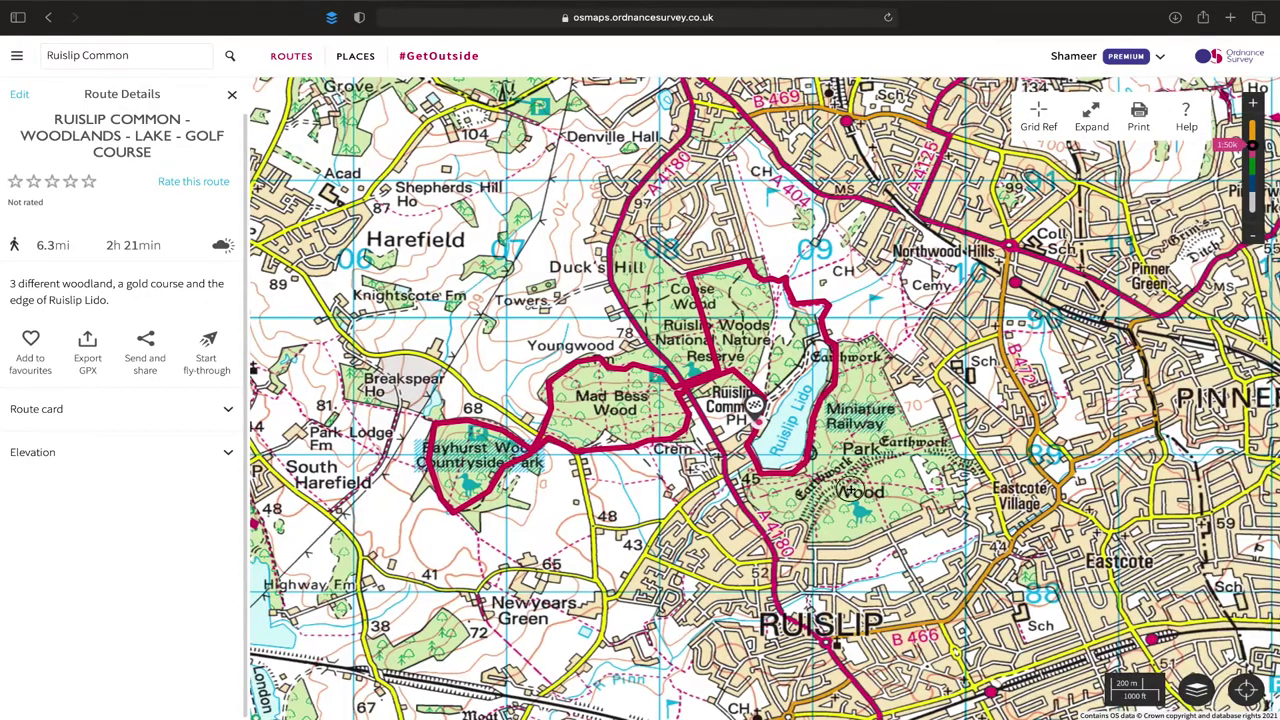
{"action": "left_click_drag", "start_coordinate": [854, 488], "coordinate": [918, 487]}
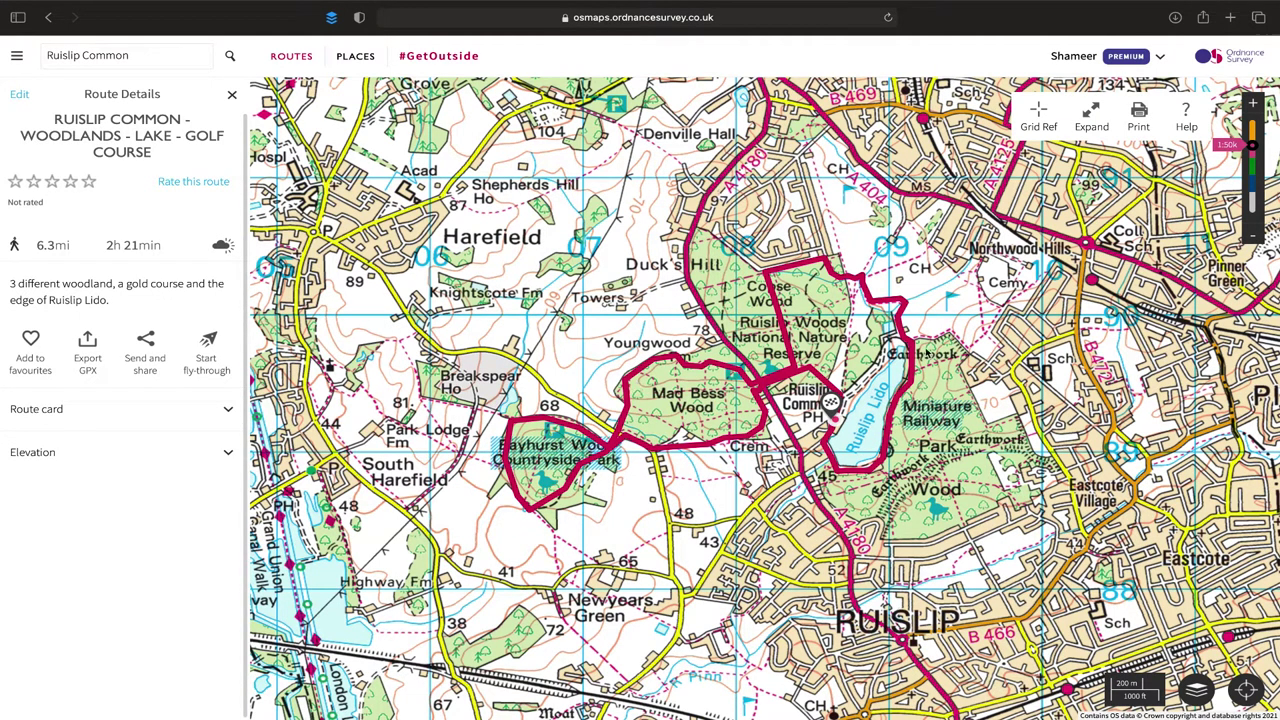
{"action": "left_click", "coordinate": [228, 409]}
{"action": "left_click", "coordinate": [228, 526]}
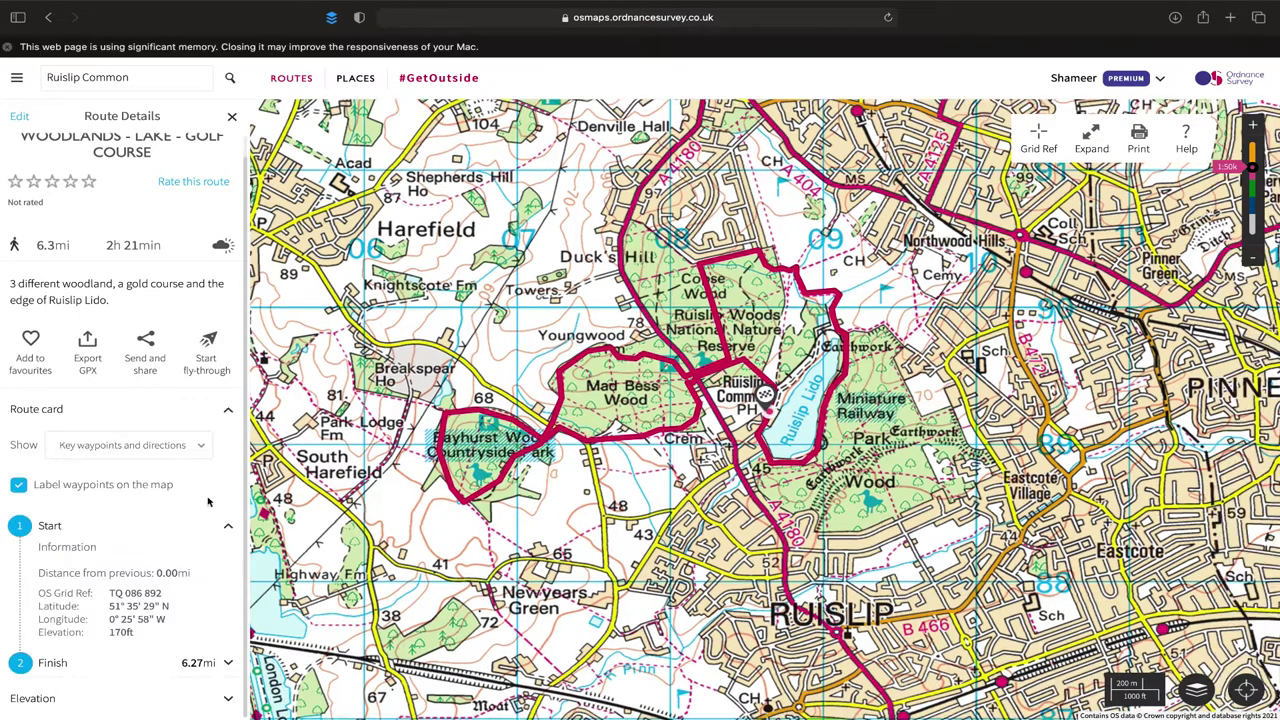
{"action": "left_click", "coordinate": [228, 526]}
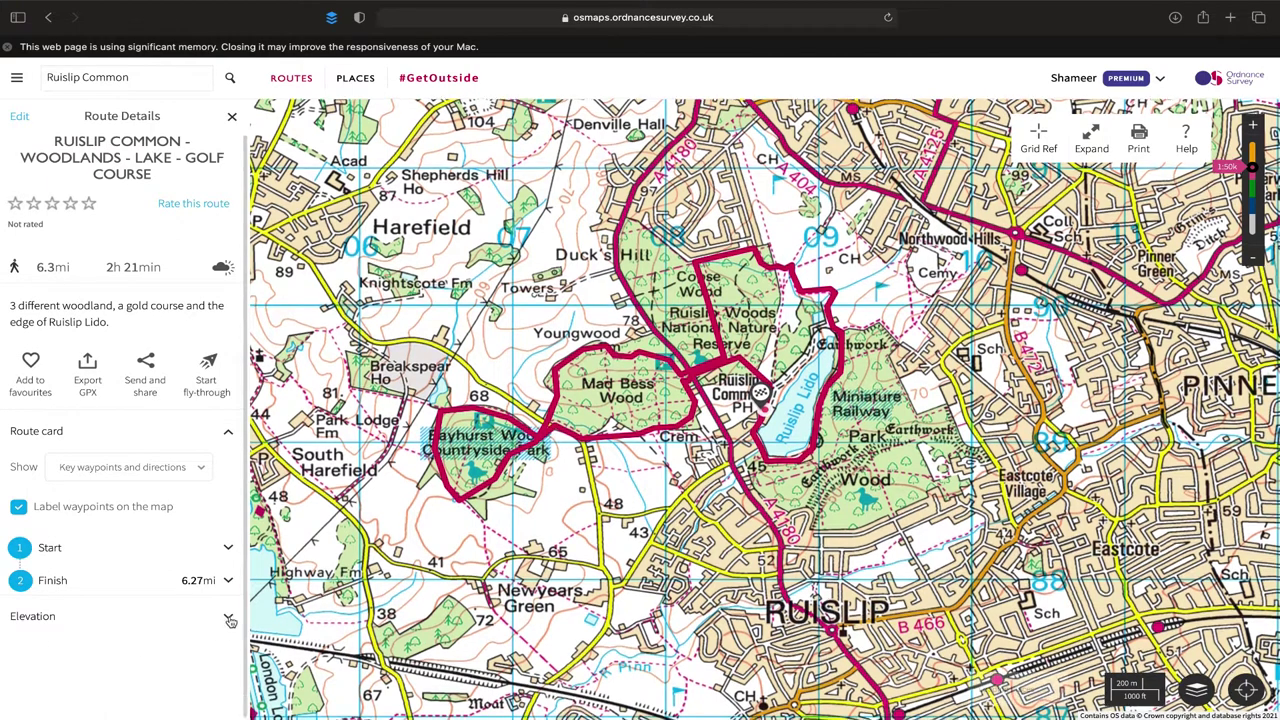
Expand the Elevation section to show the Ruislip Common route's elevation profile.
{"action": "left_click", "coordinate": [228, 616]}
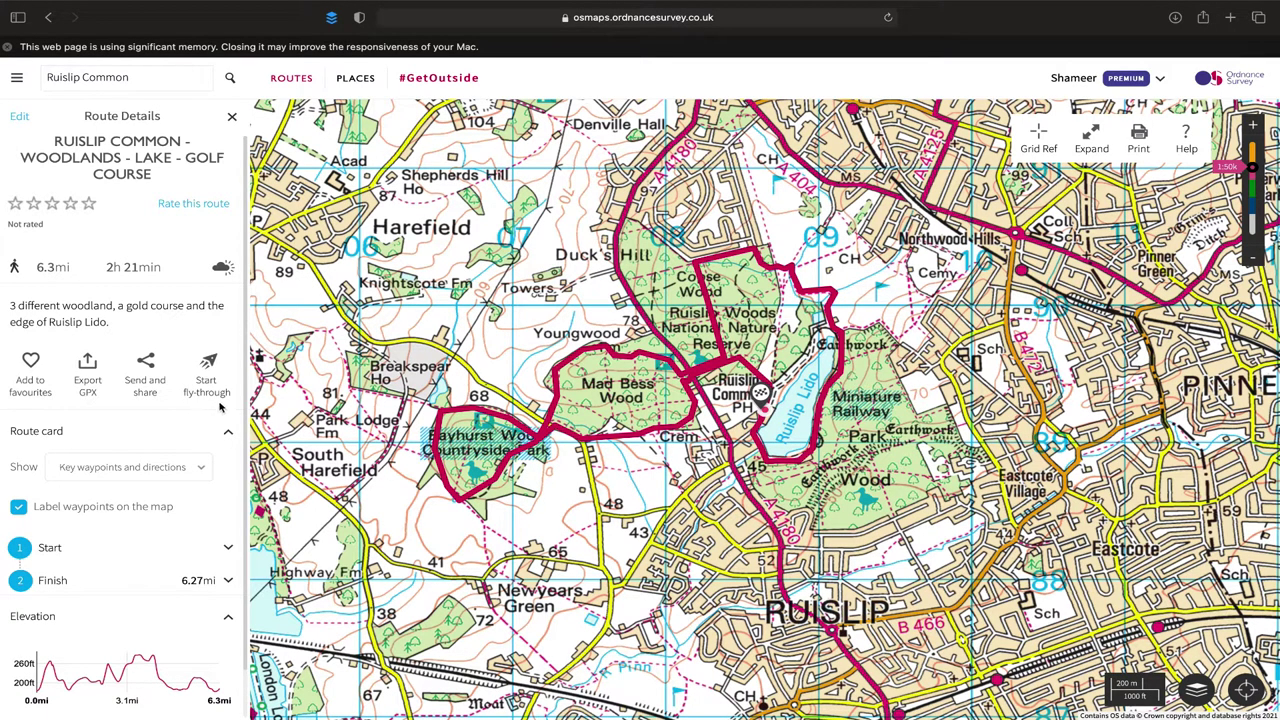
Review the Send and share options, then export the Ruislip Common route as a GPX file.
{"action": "left_click", "coordinate": [148, 385]}
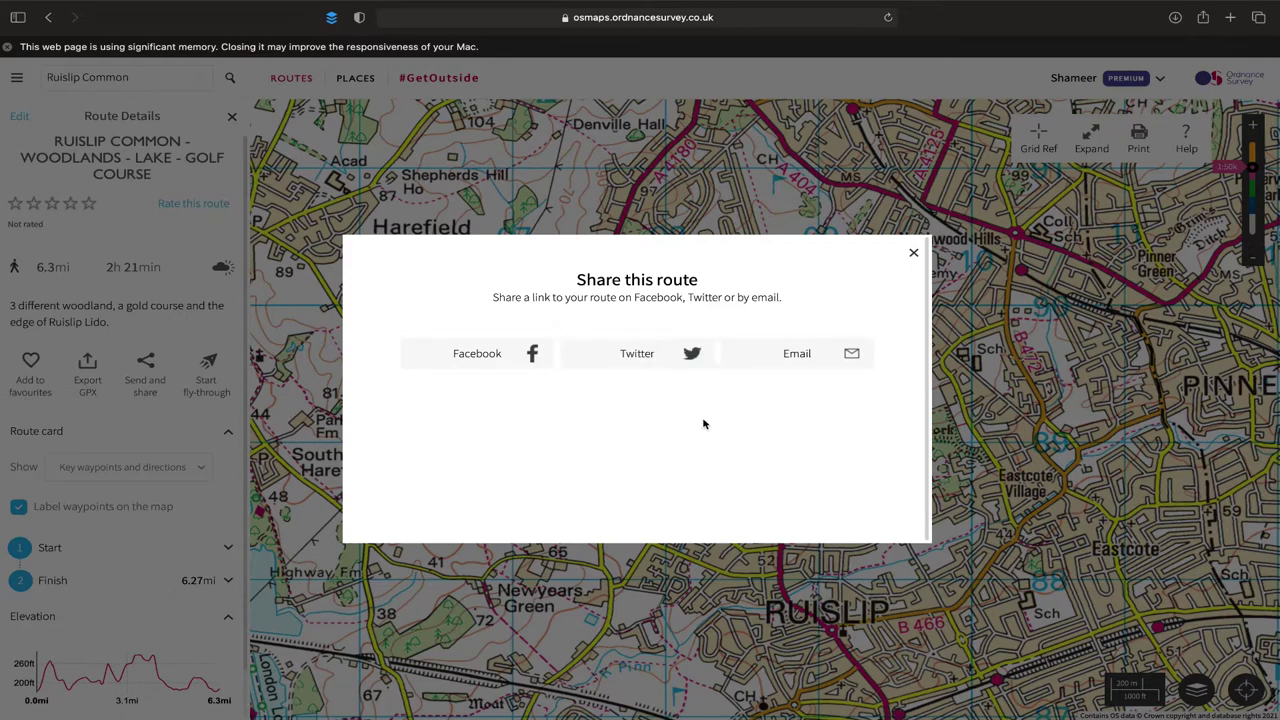
{"action": "left_click", "coordinate": [913, 253]}
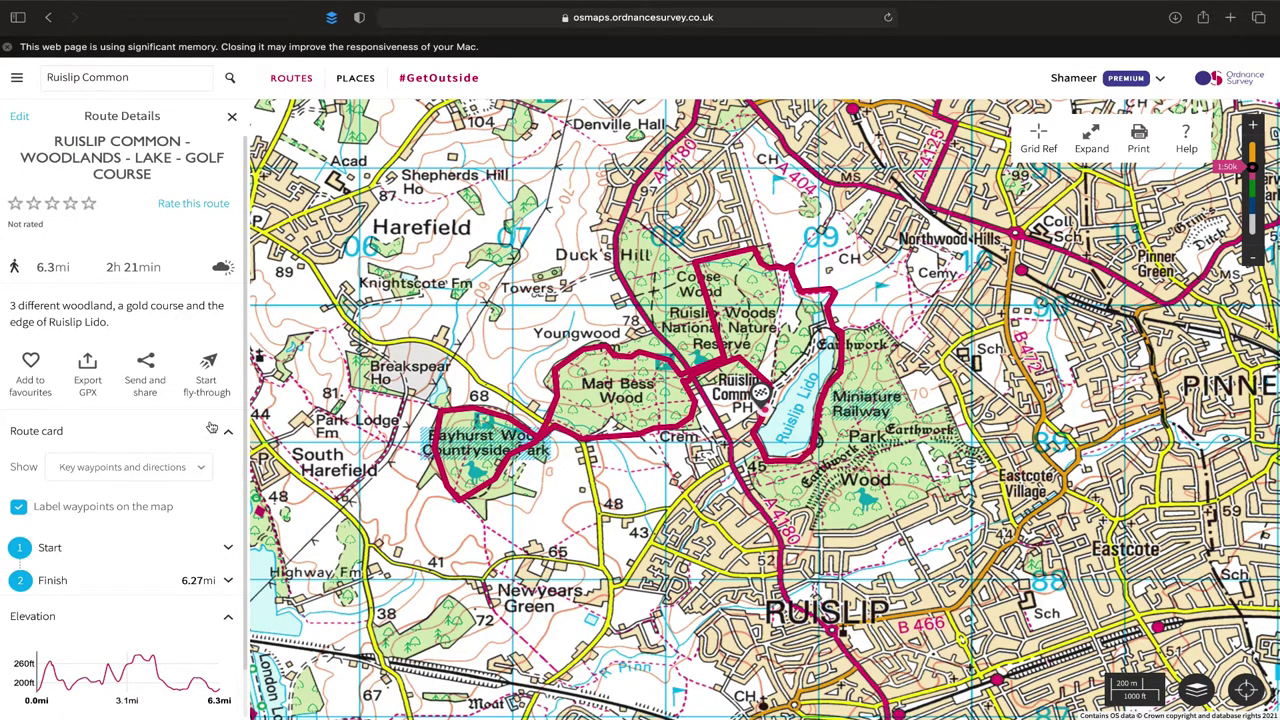
{"action": "left_click", "coordinate": [87, 373]}
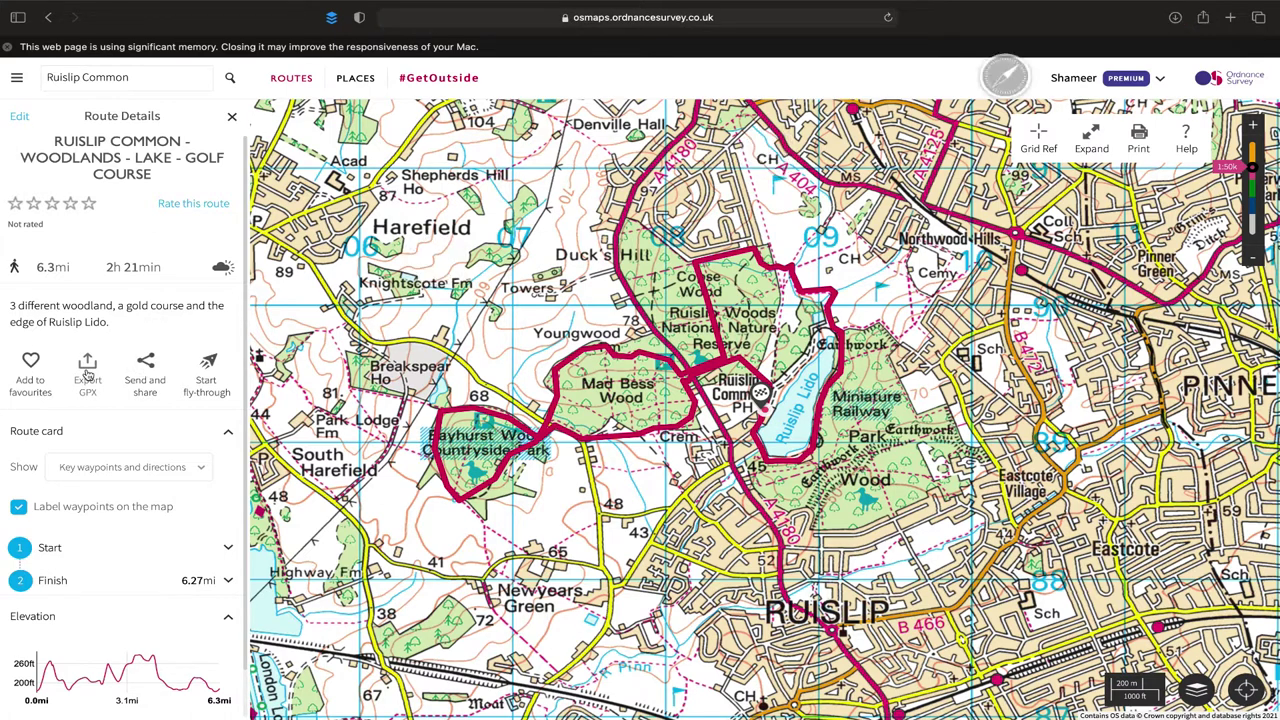